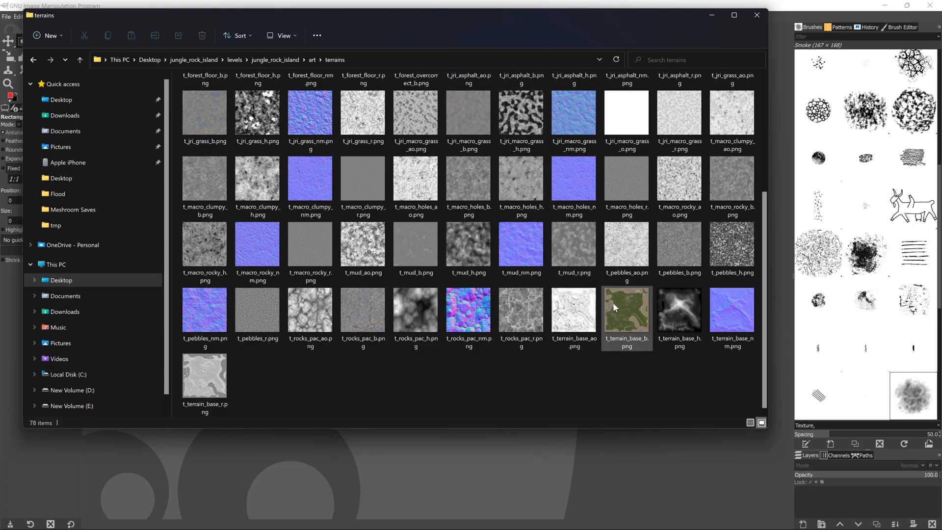
View the terrain base colour texture t_terrain_base_b.png up close to examine its road layout, and close the image.
double_click(628, 302)
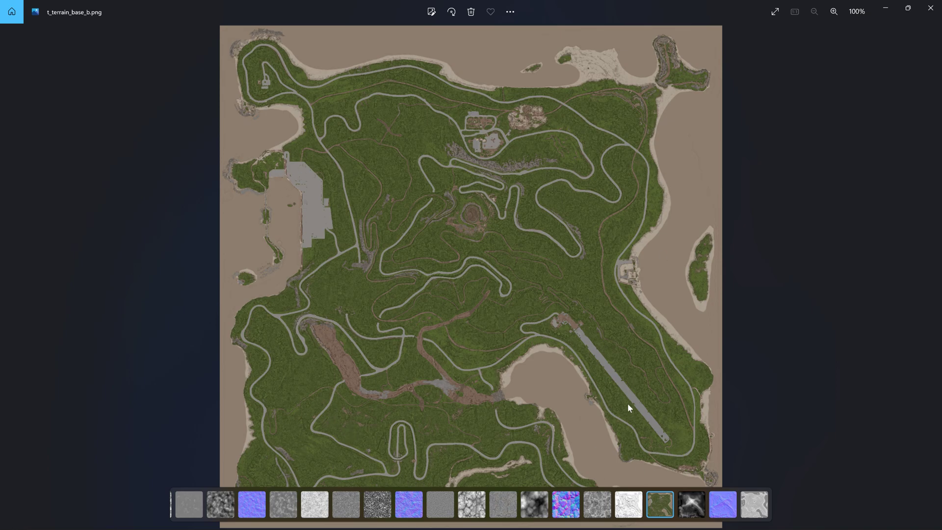
scroll(369, 296, up, 5)
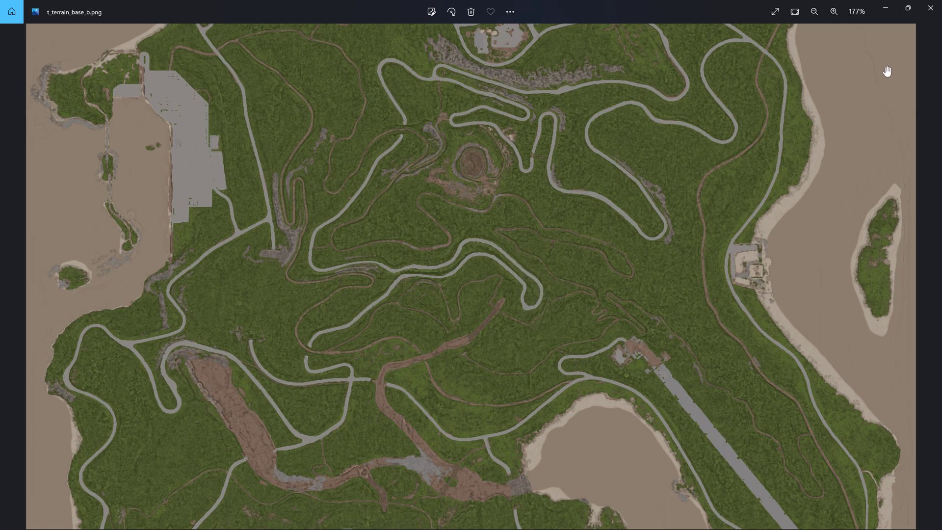
click(930, 7)
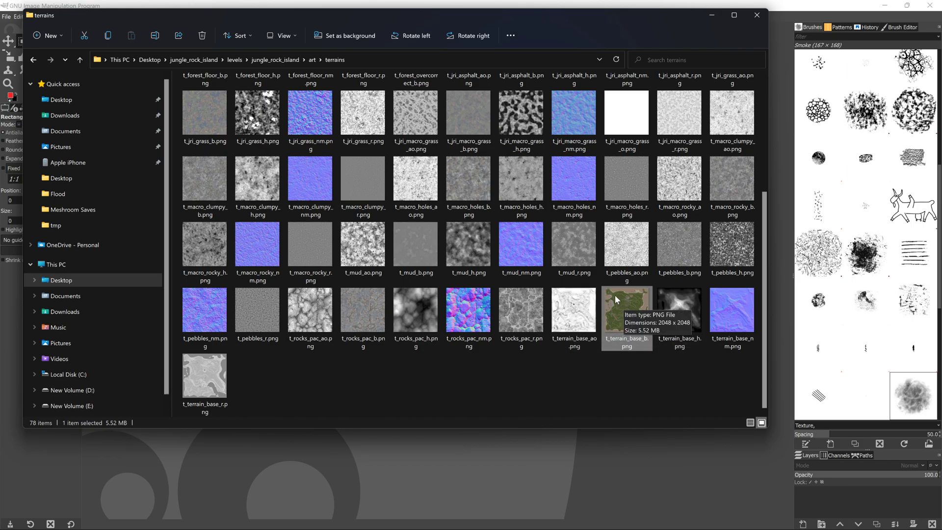
scroll(474, 225, up, 3)
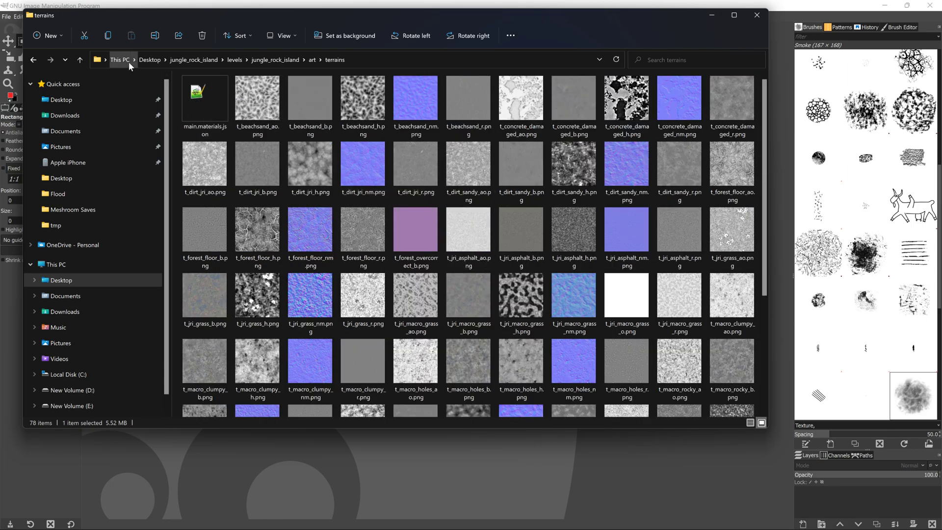
mouse_move(130, 60)
mouse_down()
mouse_move(172, 58)
mouse_move(124, 57)
mouse_up()
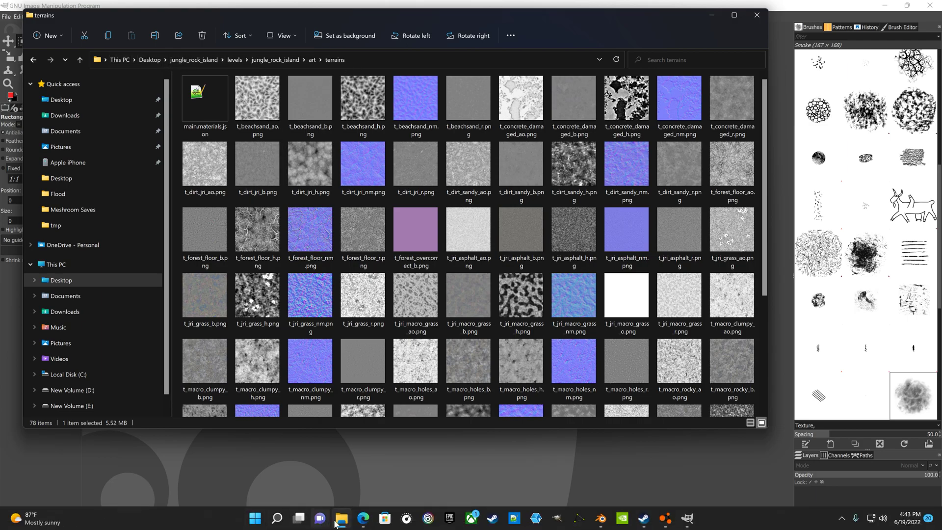
Browse New Volume (D:) to the SteamLibrary\steamapps\common\BeamNG.drive folder.
click(340, 521)
click(341, 519)
click(111, 391)
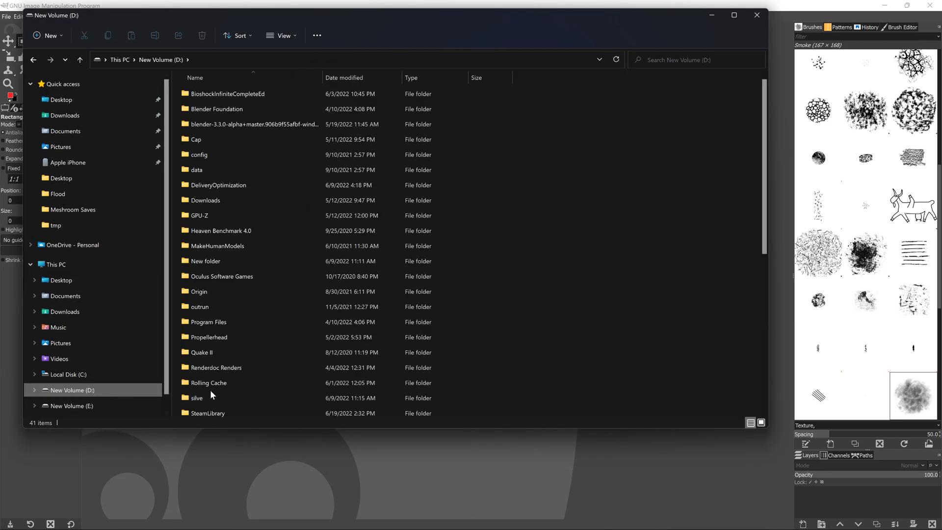
double_click(208, 413)
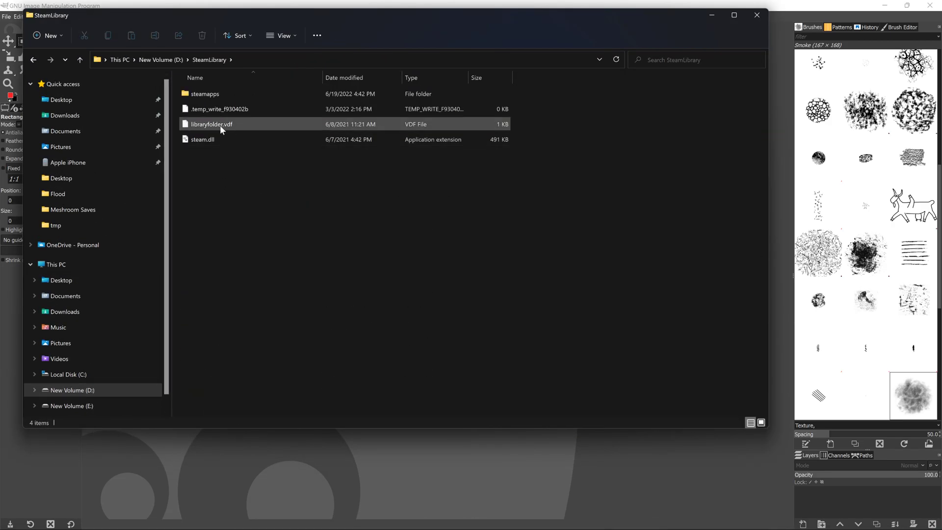
double_click(213, 96)
double_click(210, 95)
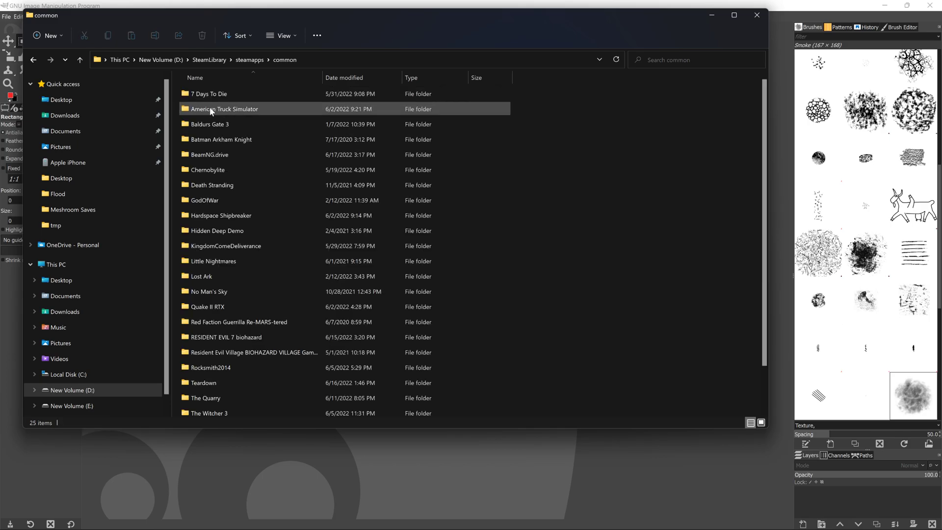
double_click(207, 152)
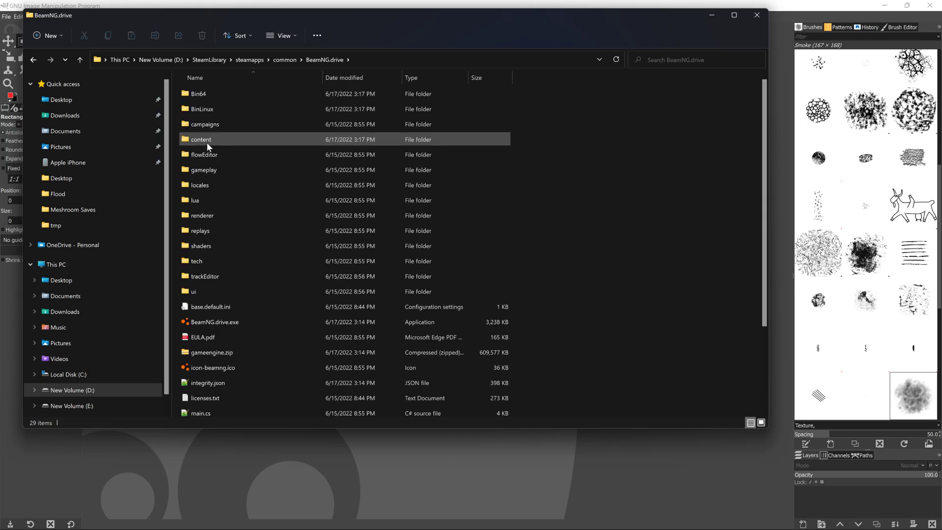
Locate jungle_rock_island.zip in the game's content\levels folder and close the file window.
double_click(206, 141)
click(211, 110)
double_click(210, 96)
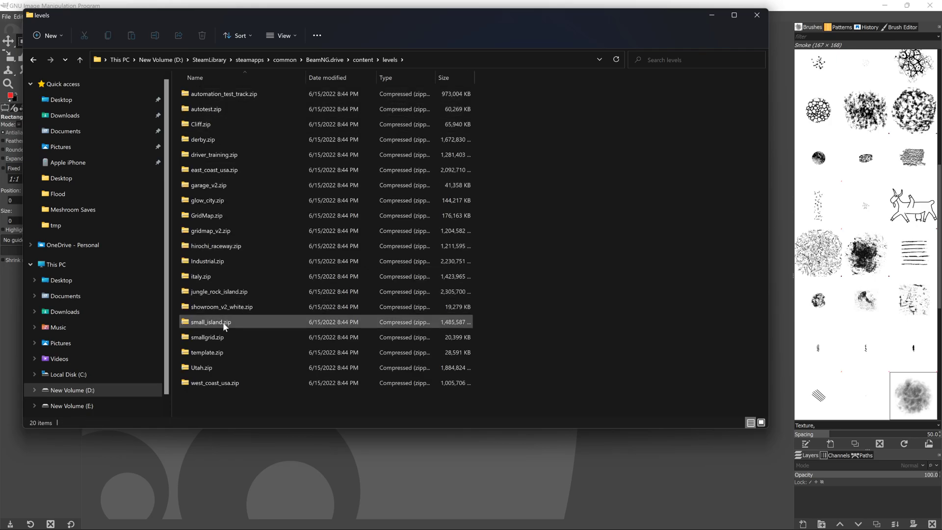
click(223, 292)
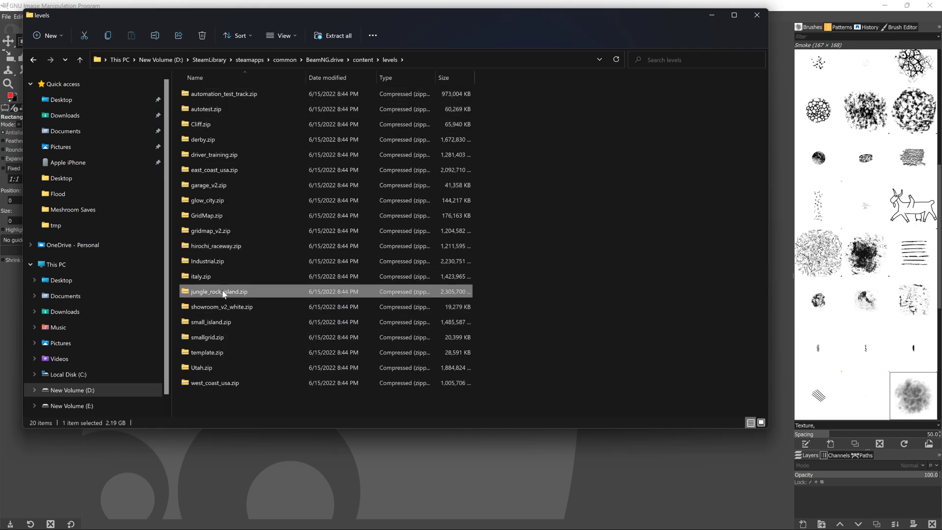
click(755, 15)
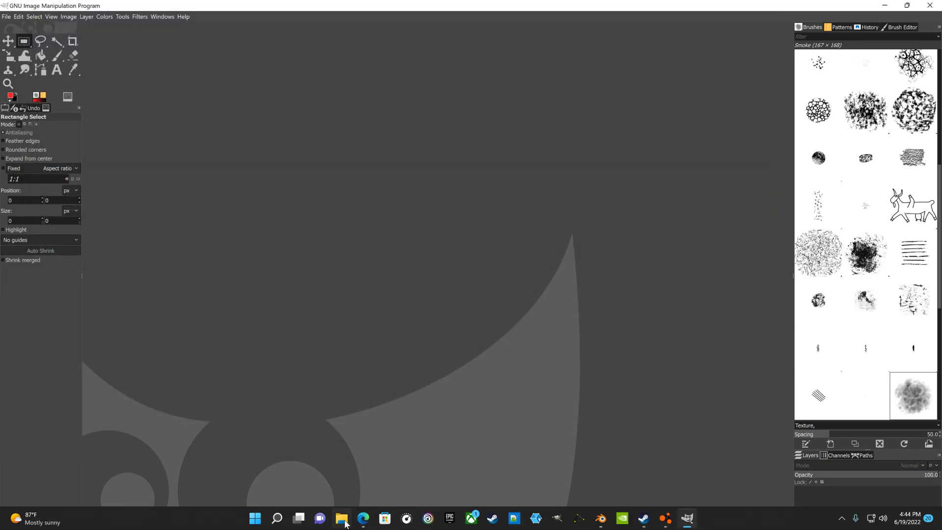
Switch to BeamNG.drive and start Freeroam on Jungle Rock Island at the Hill spawn point.
click(345, 523)
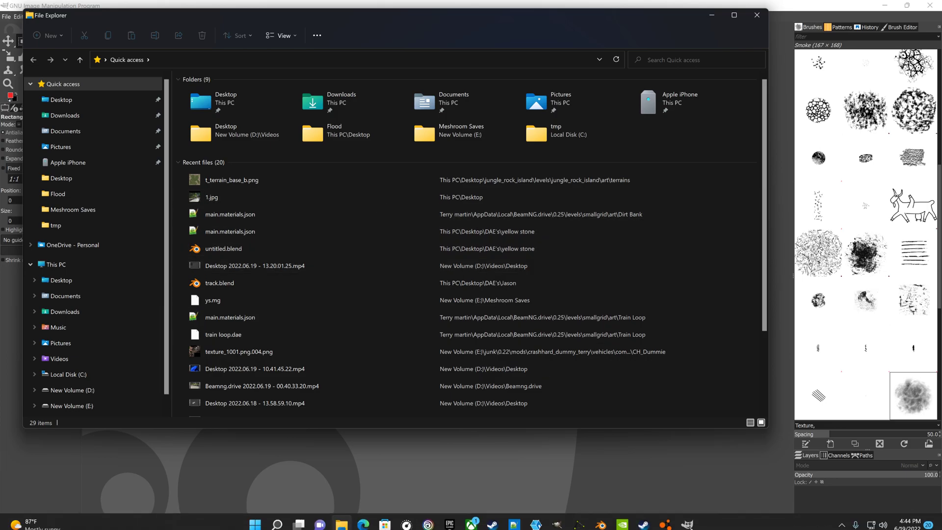
click(670, 523)
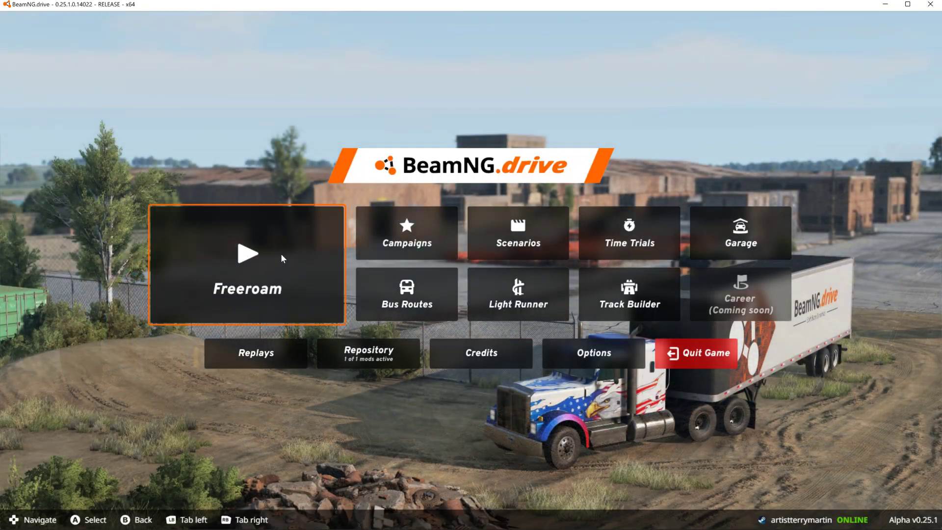
click(280, 253)
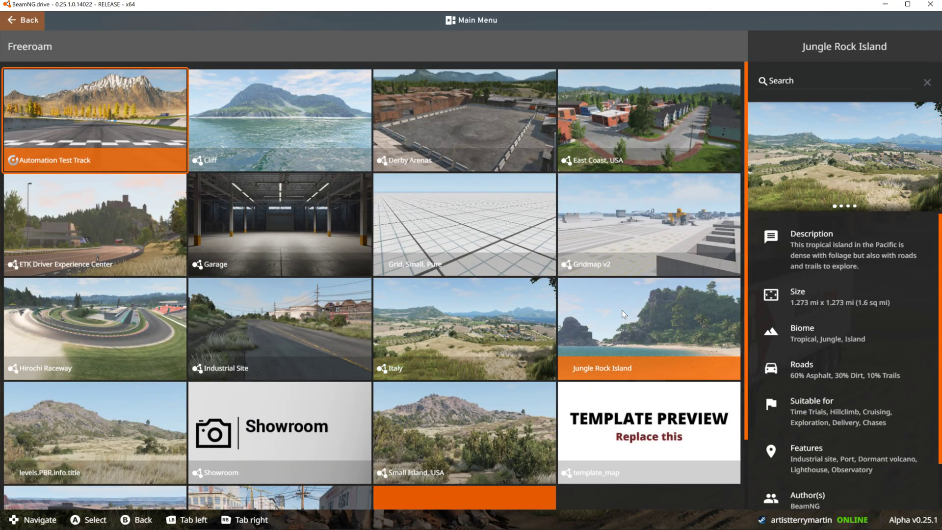
click(622, 310)
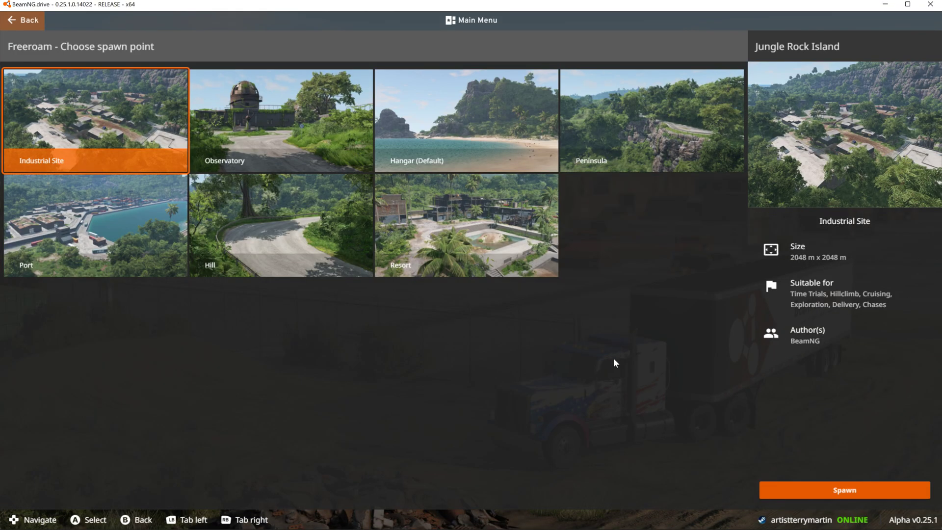
click(317, 260)
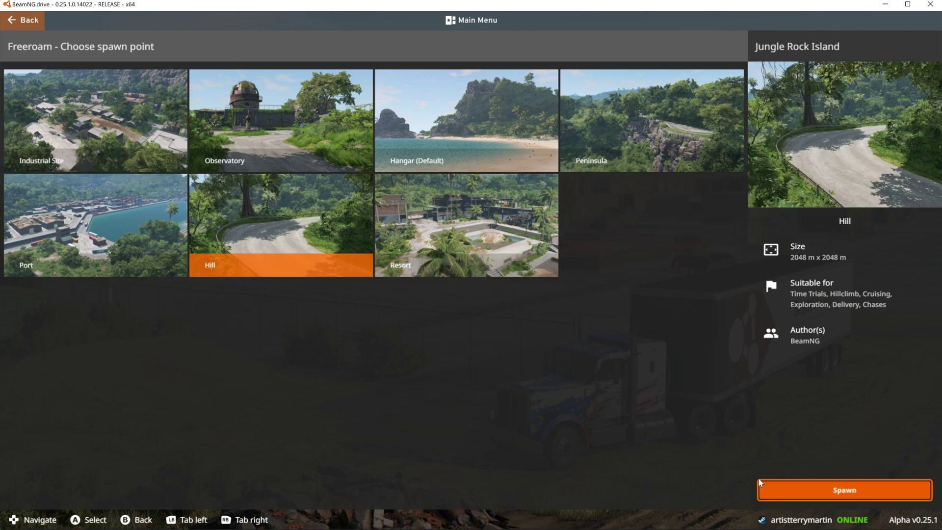
click(768, 493)
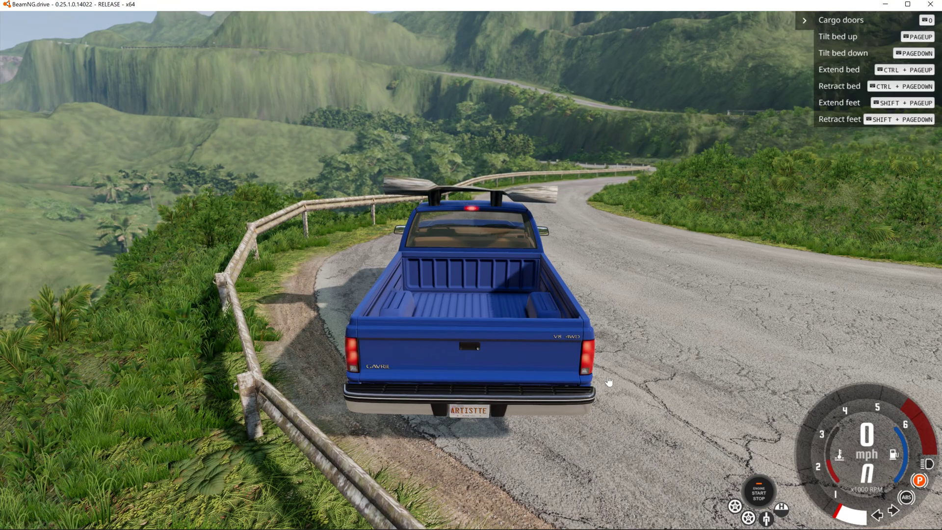
Cycle through the pickup's camera views and pull the loose load off its roof.
key(c)
key(c)
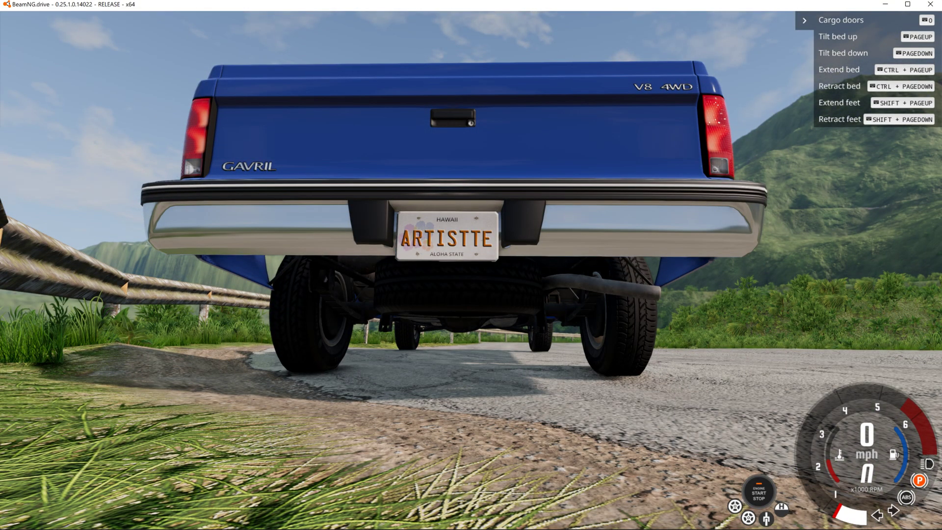
key(c)
key(c)
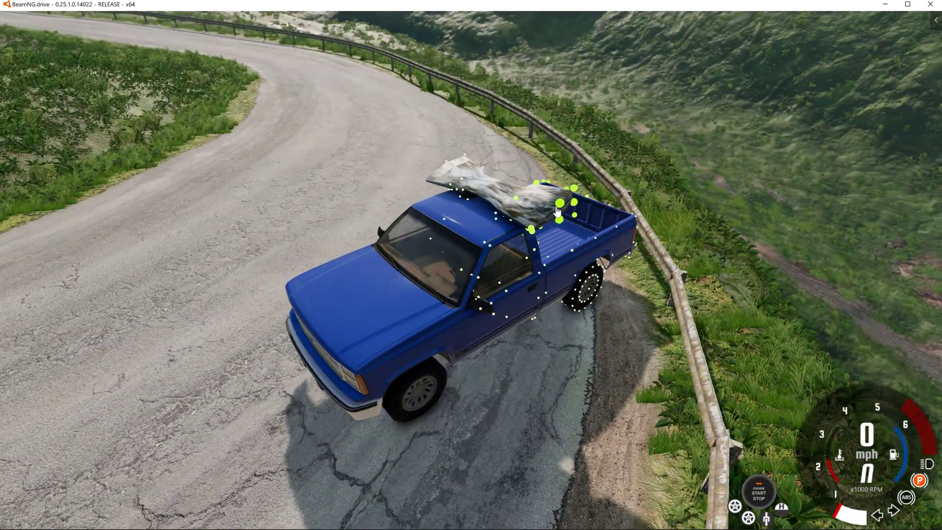
ctrl+drag(559, 198, 216, 10)
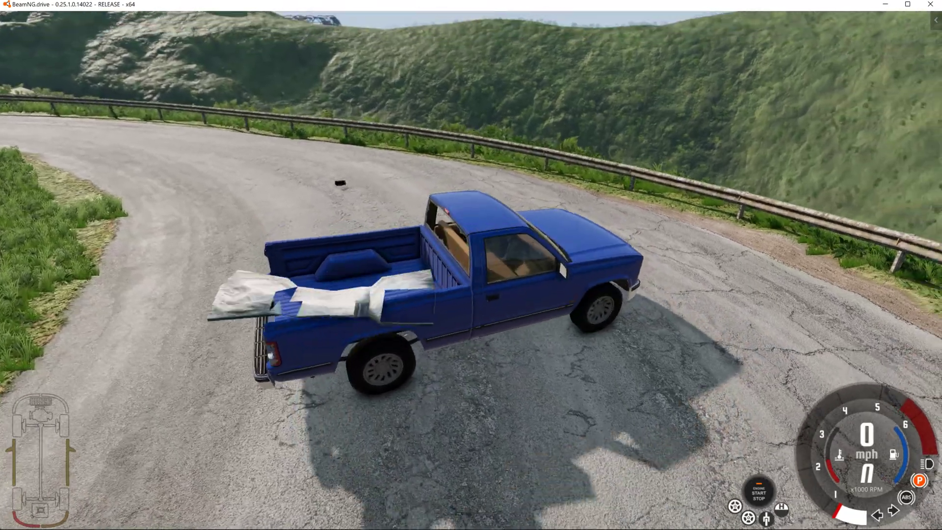
right_drag(653, 98, 575, 143)
Switch to the free camera and fly over the island to the paved road intersection beyond the river bridge.
key(c)
key(shift+c)
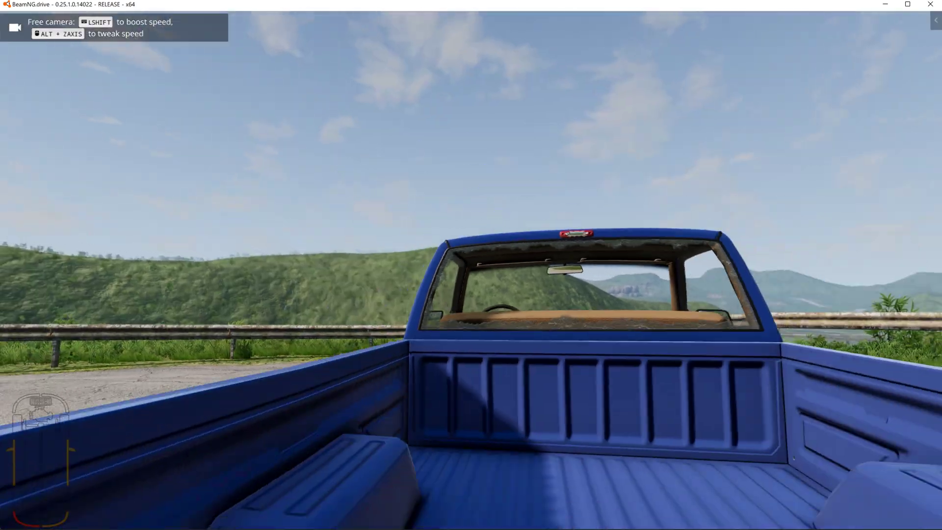
key(w)
key(w)
key(w)
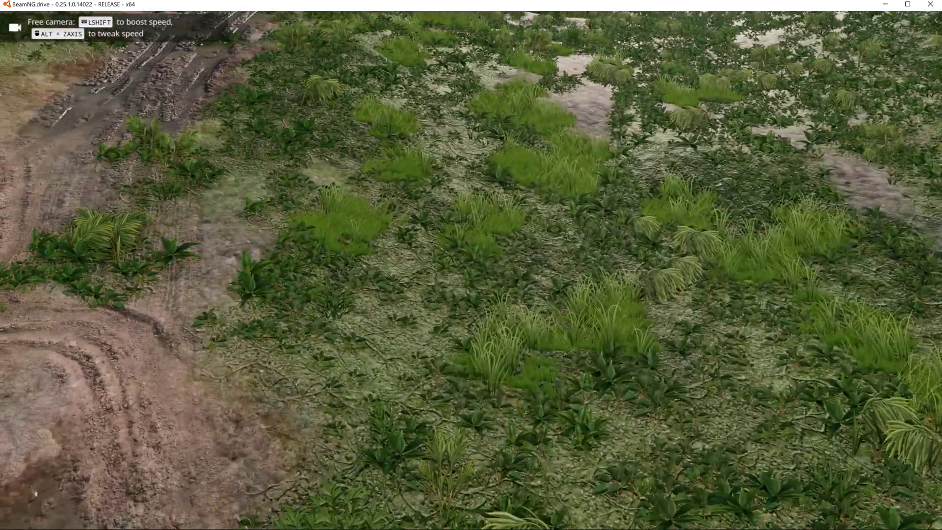
key(s)
key(w)
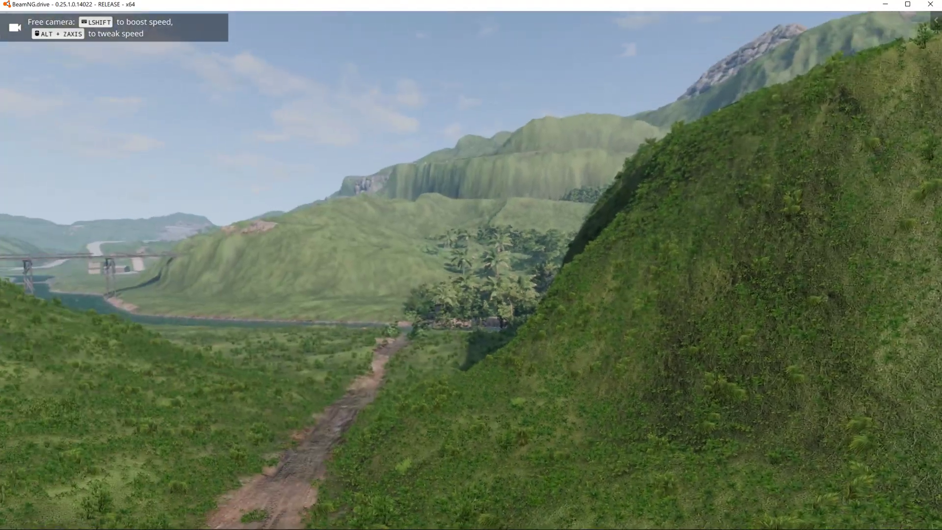
key(w)
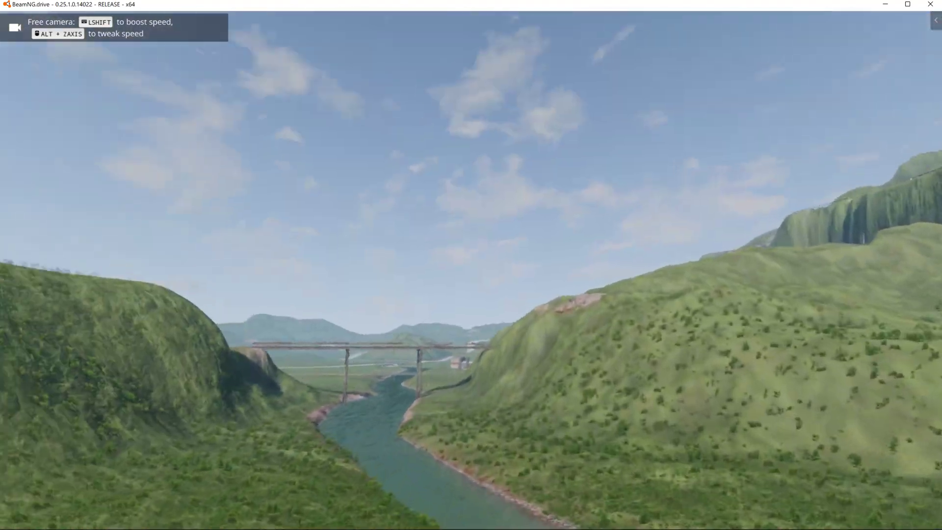
key(w)
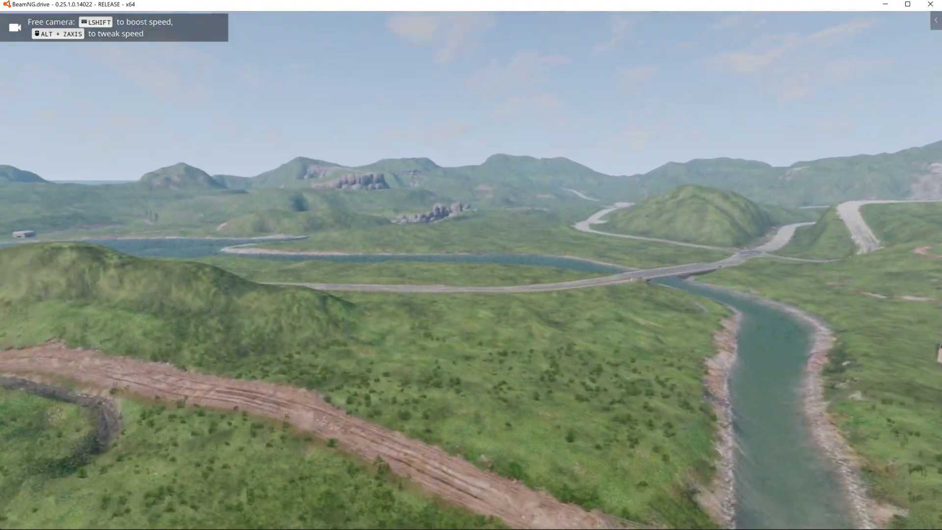
key(w)
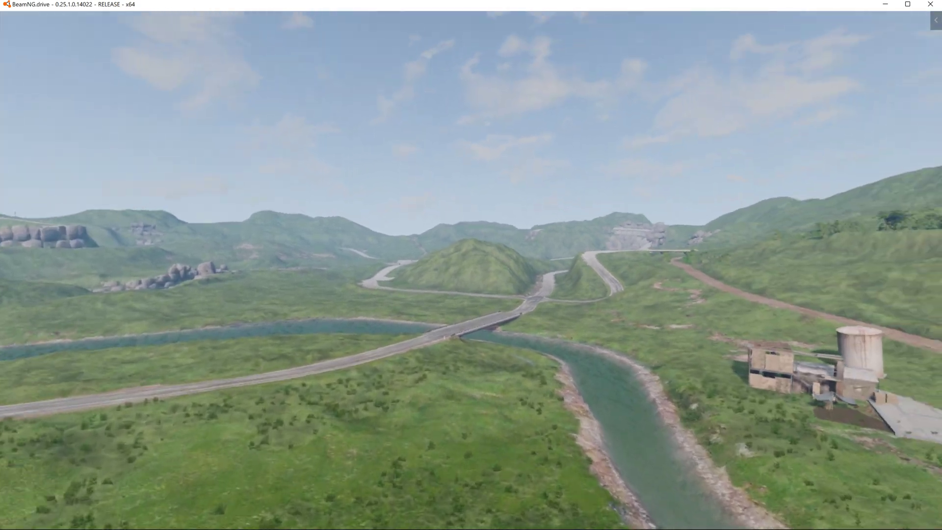
key(w)
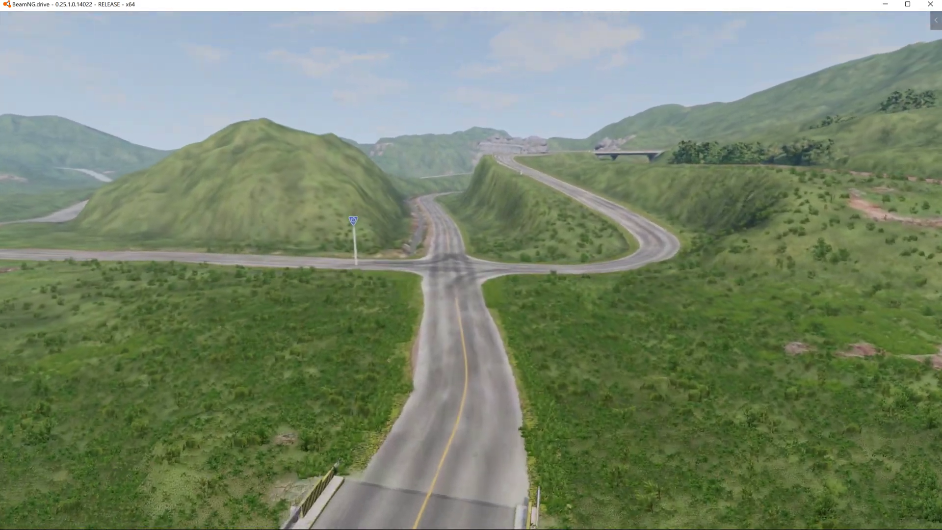
key(w)
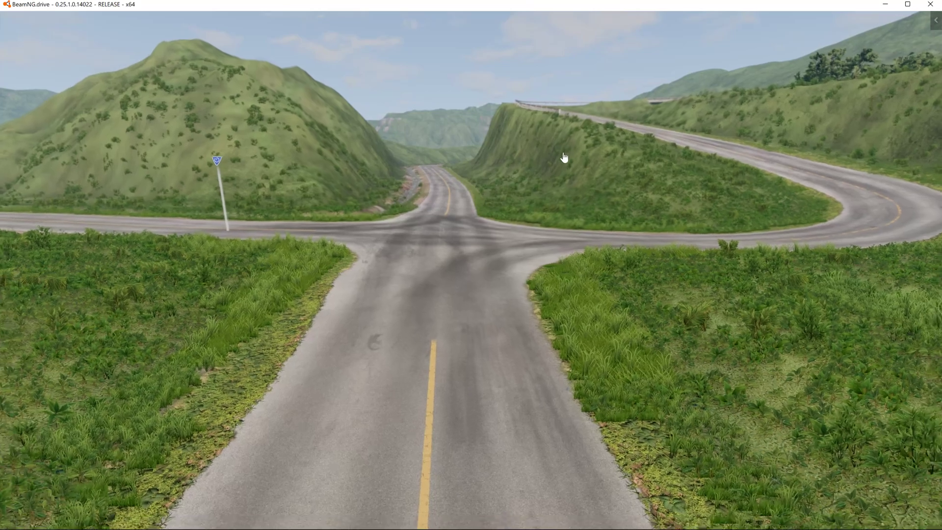
Open the World Editor at the intersection and select the theTerrain object.
key(F11)
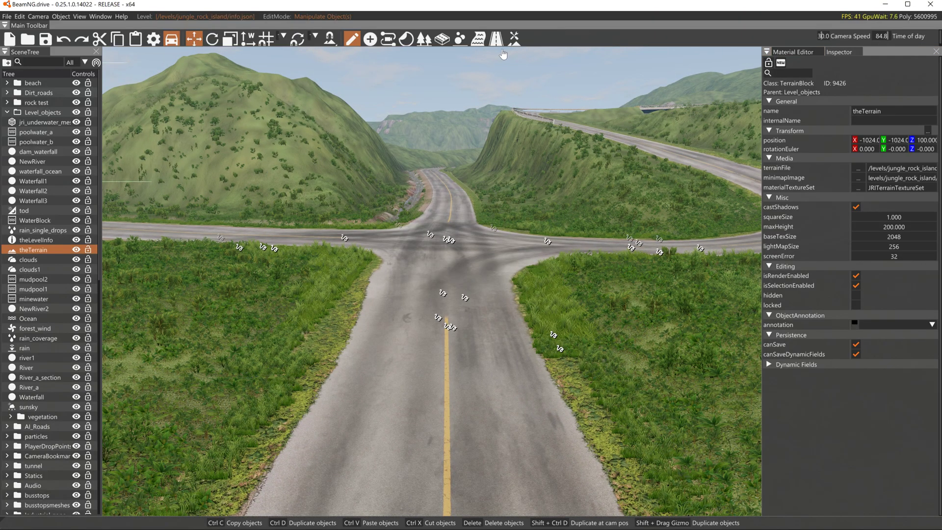
click(501, 45)
click(501, 45)
click(473, 281)
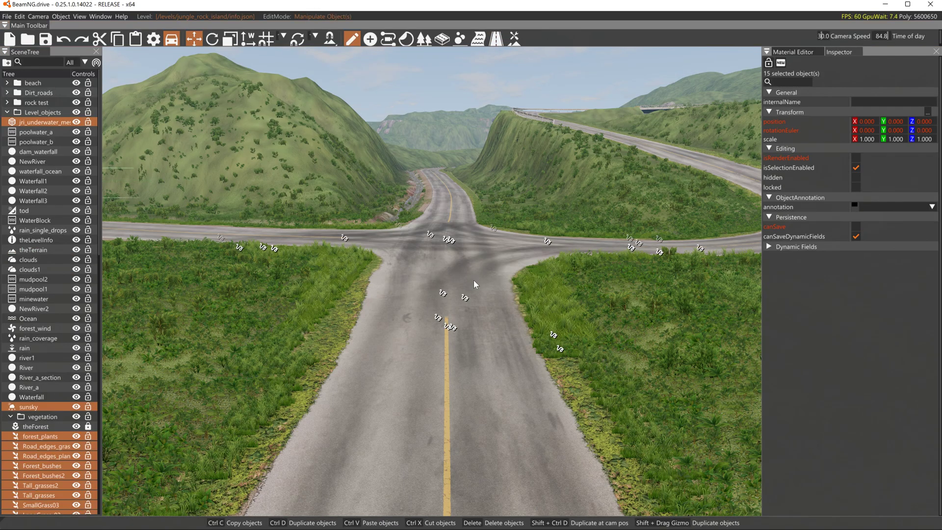
click(443, 350)
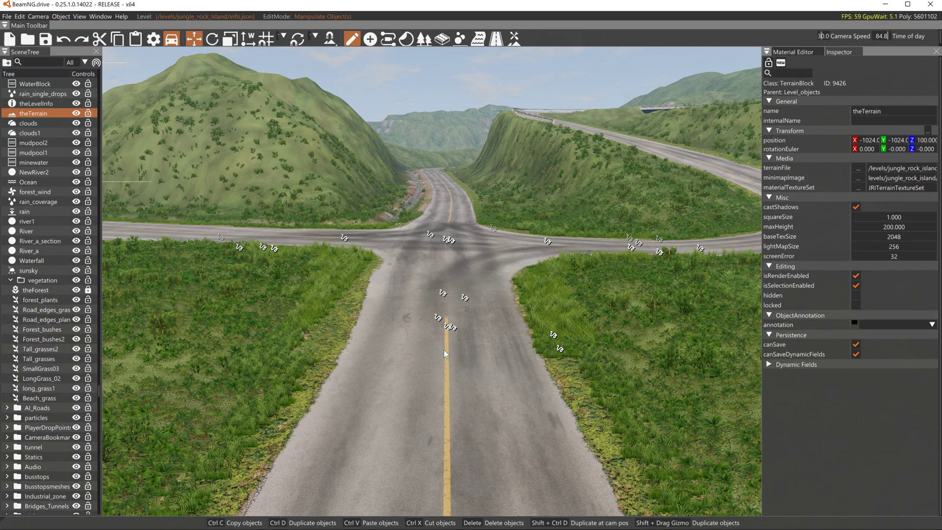
Switch to Edit Road mode and select the road_invisible road's node just before the intersection.
click(496, 39)
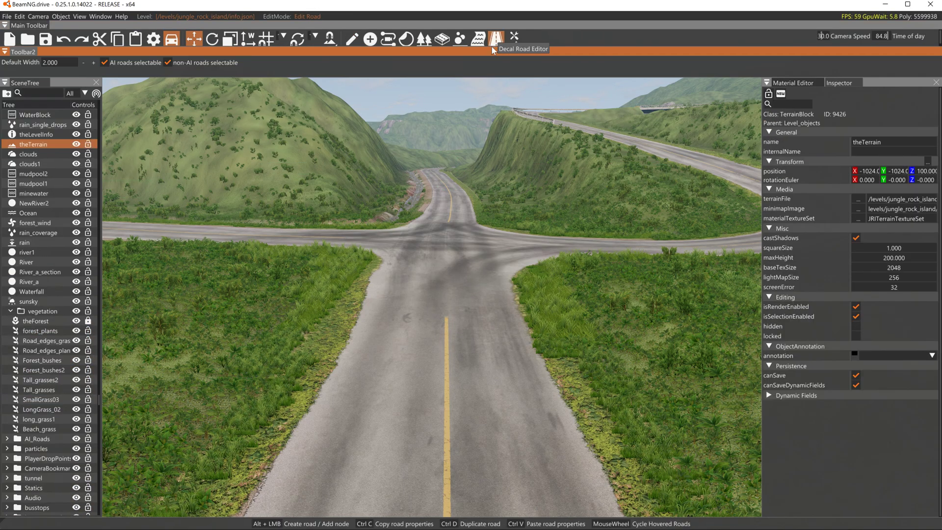
click(478, 300)
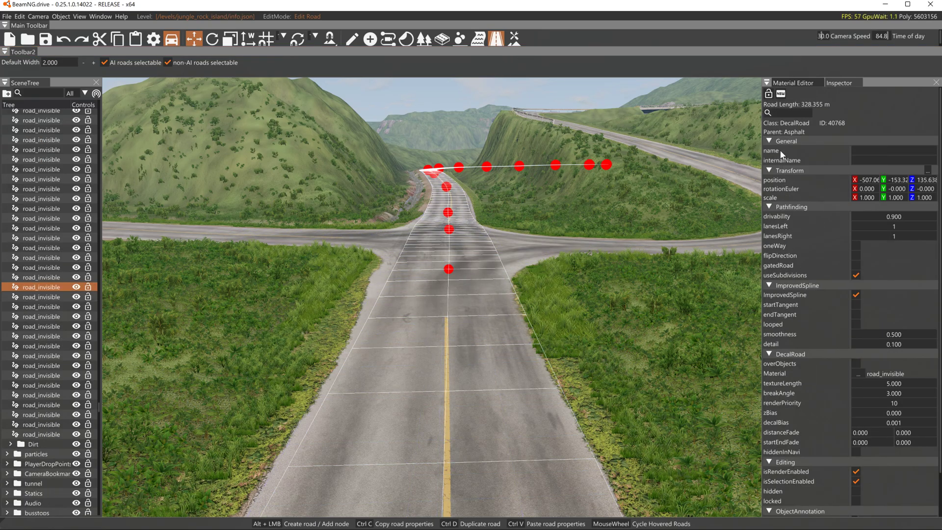
click(449, 269)
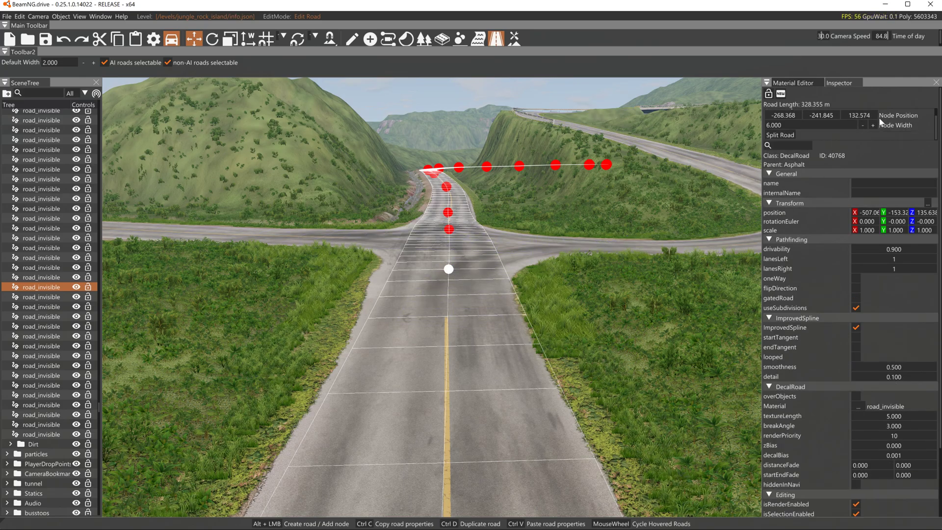
Split the road_invisible road just before the intersection and pull the near ends of it and the AsphaltRoad_variation_02 decal back down the road.
click(779, 135)
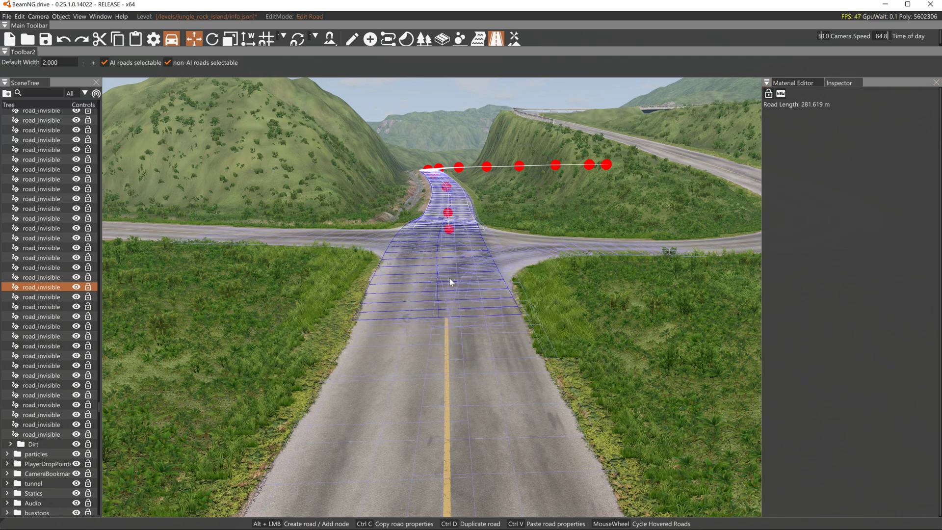
click(466, 340)
drag(448, 270, 444, 349)
click(448, 345)
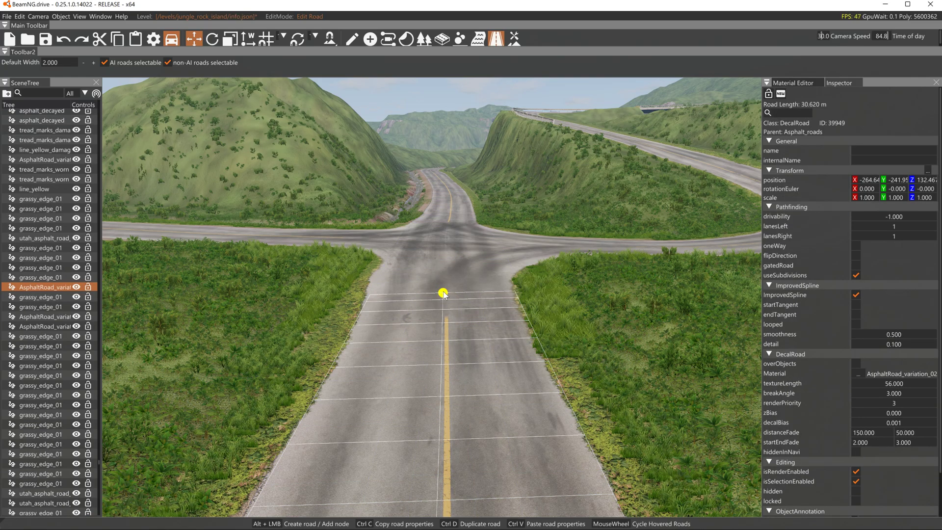
drag(442, 293, 432, 423)
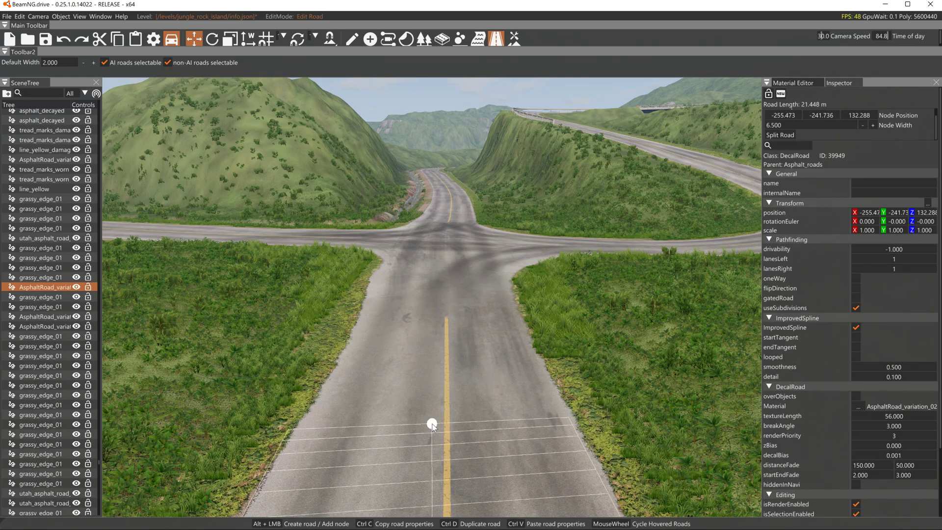
Split the left lane's tread_marks_clean decal at its node in the intersection and pull the near section's end back down the road.
click(446, 333)
click(426, 242)
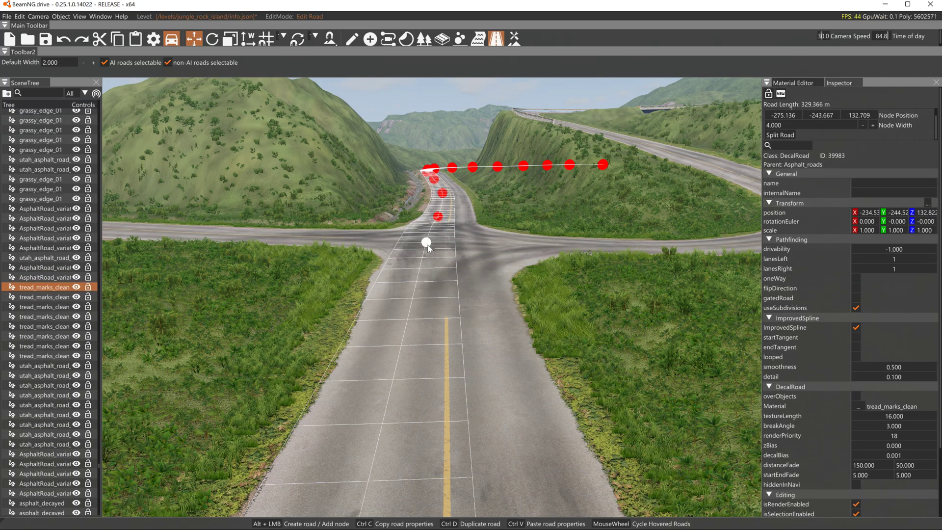
click(781, 139)
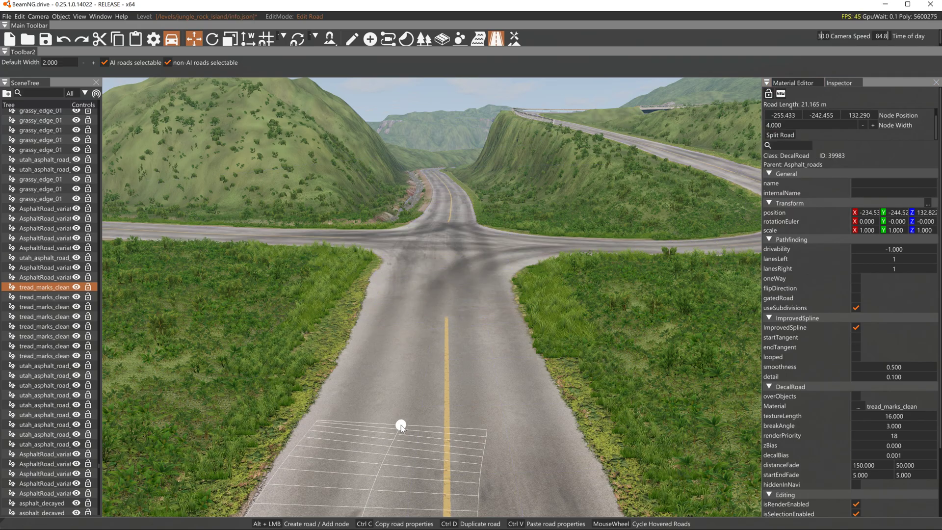
Split the right lane's tread_marks_clean decal at the intersection and pull its near section and the line_yellow centre line back down the road.
click(448, 328)
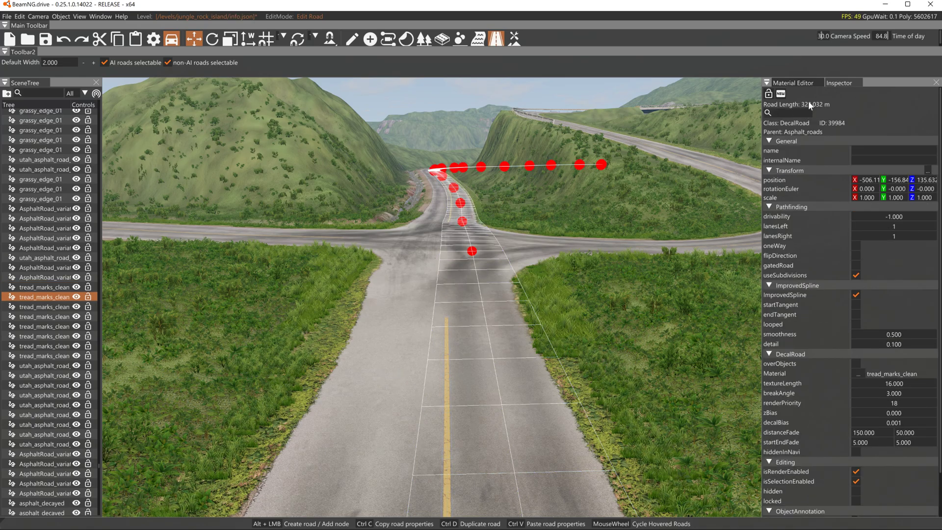
click(472, 252)
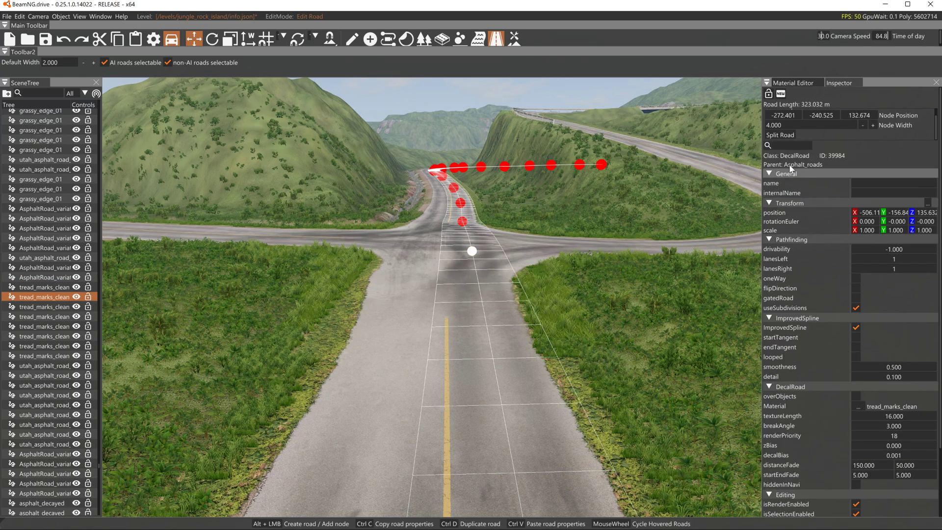
click(780, 135)
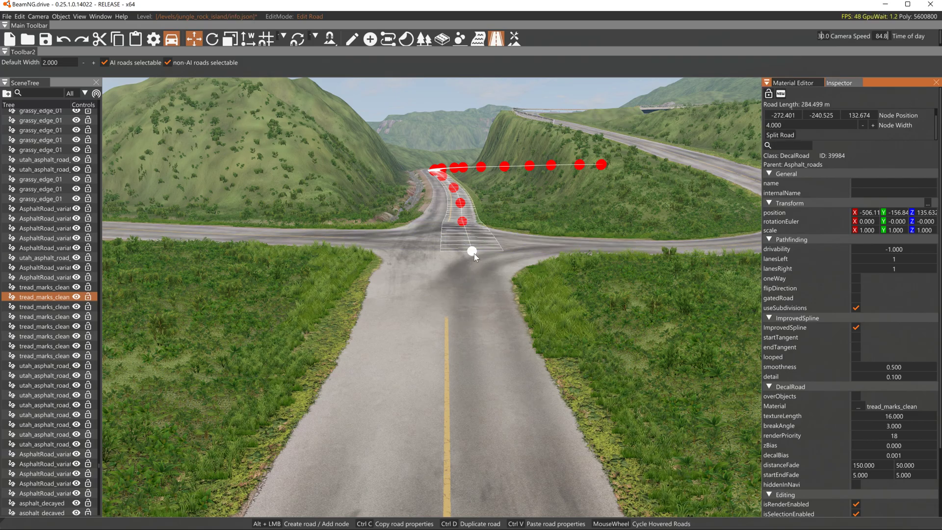
click(481, 287)
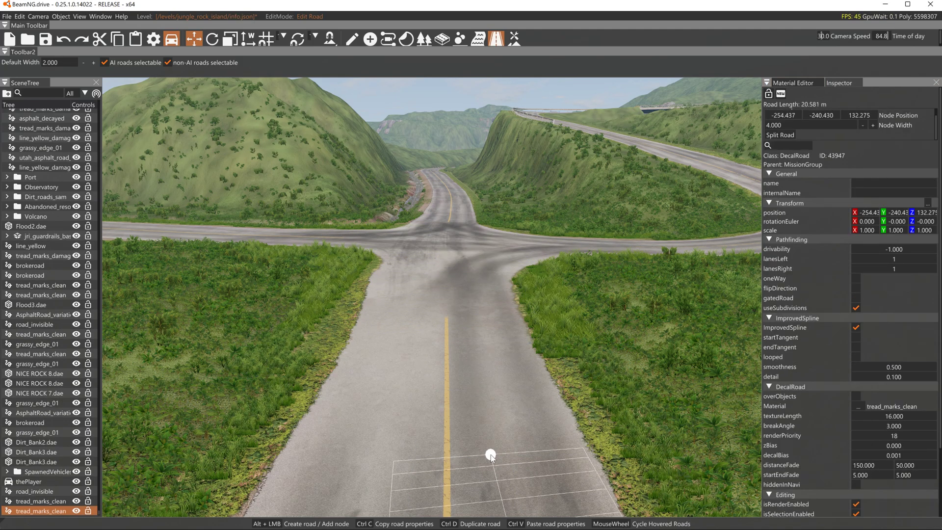
click(448, 358)
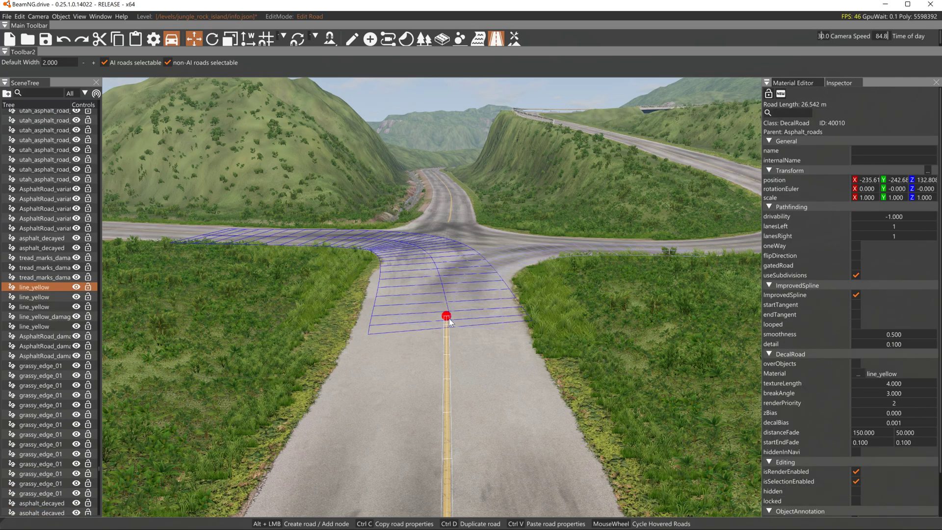
drag(448, 317, 445, 414)
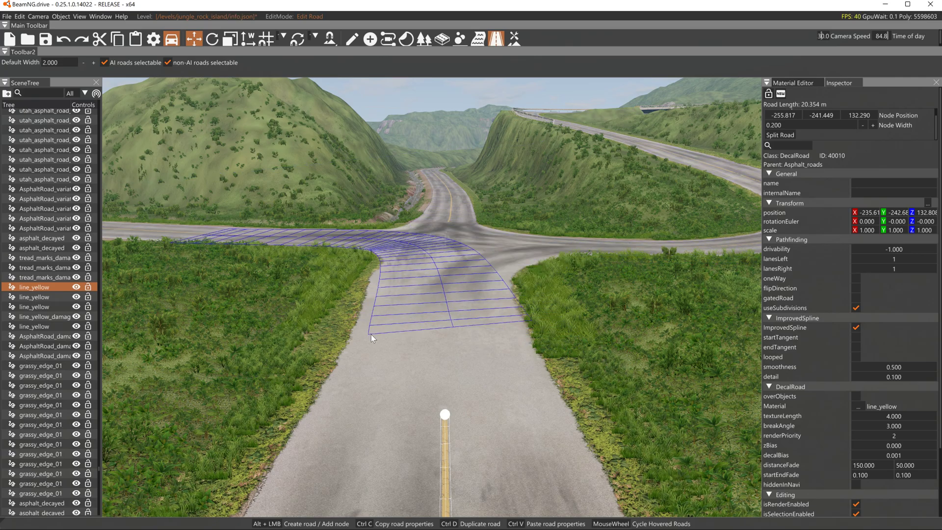
Paint the Grass terrain material across the uncovered road stretch before the intersection with a size 5 brush.
click(514, 39)
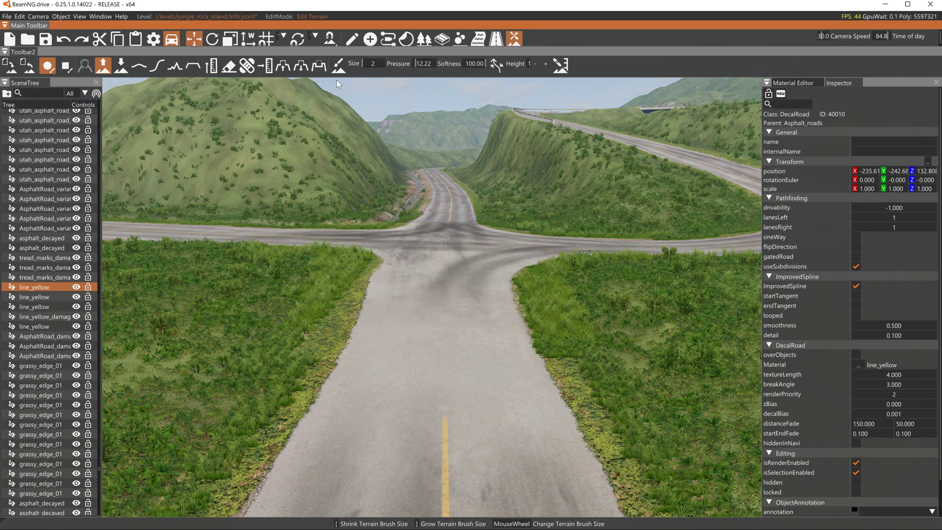
click(338, 64)
click(146, 164)
mouse_move(463, 356)
mouse_down()
mouse_move(473, 357)
mouse_move(330, 346)
mouse_move(437, 350)
mouse_move(330, 379)
mouse_up()
scroll(360, 341, up, 3)
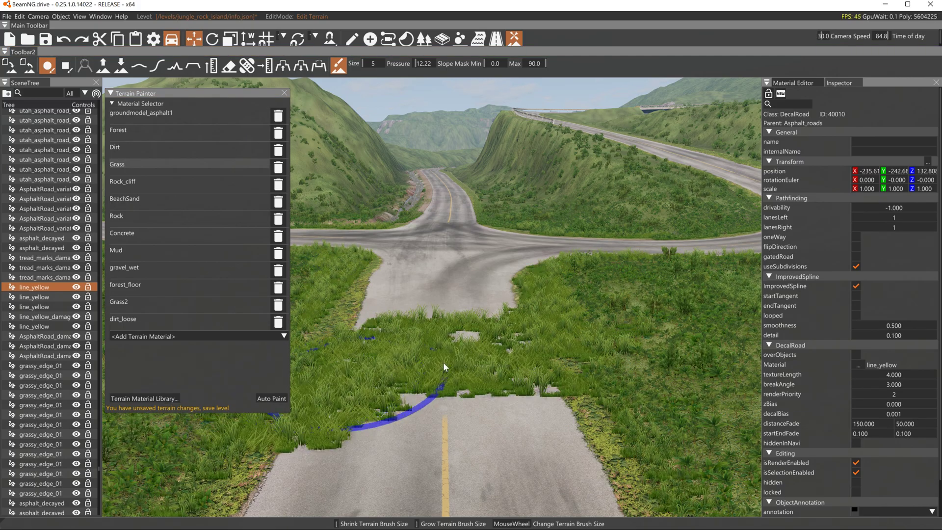
mouse_move(463, 365)
mouse_down()
mouse_move(443, 368)
mouse_move(415, 347)
mouse_up()
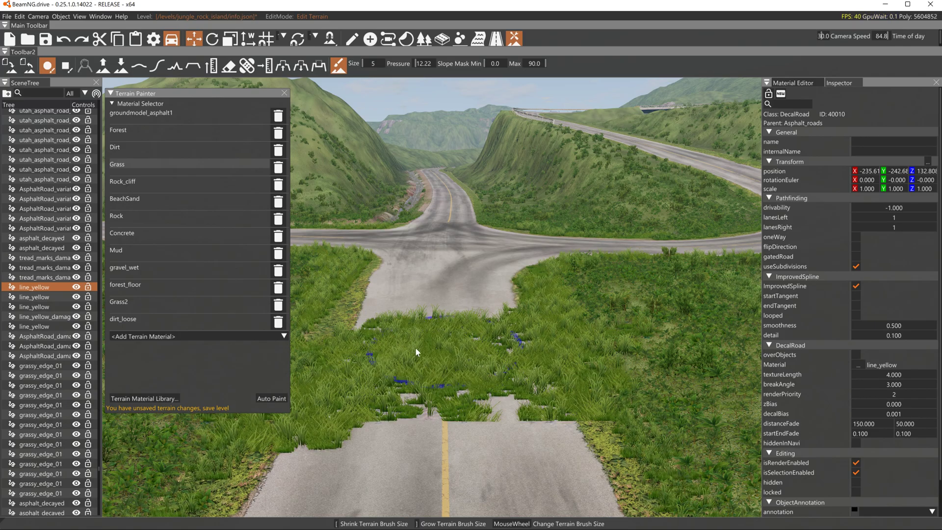
Paint forest_floor over the grassed road stretch and repaint the stretch and the ground beside it with Concrete.
click(156, 283)
mouse_move(401, 379)
mouse_down()
mouse_move(502, 362)
mouse_move(405, 350)
mouse_move(462, 335)
mouse_move(469, 311)
mouse_move(475, 323)
mouse_up()
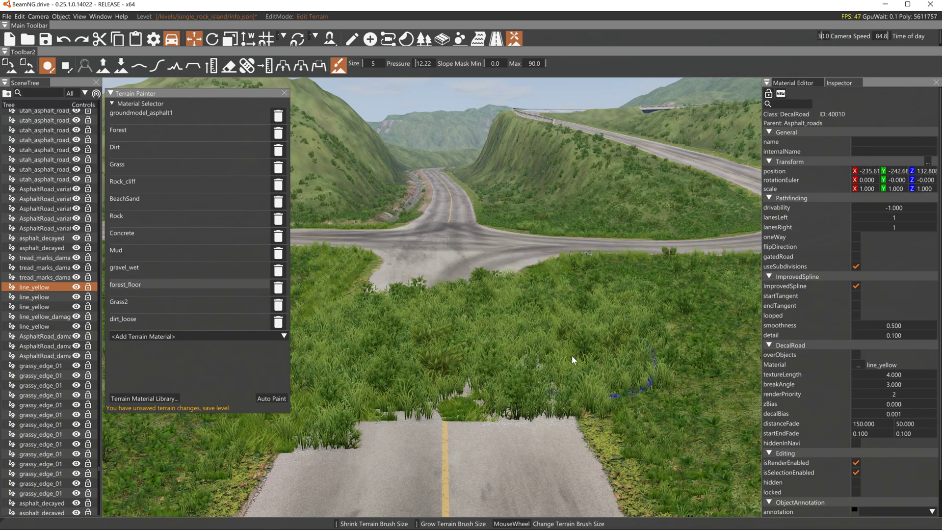
click(145, 231)
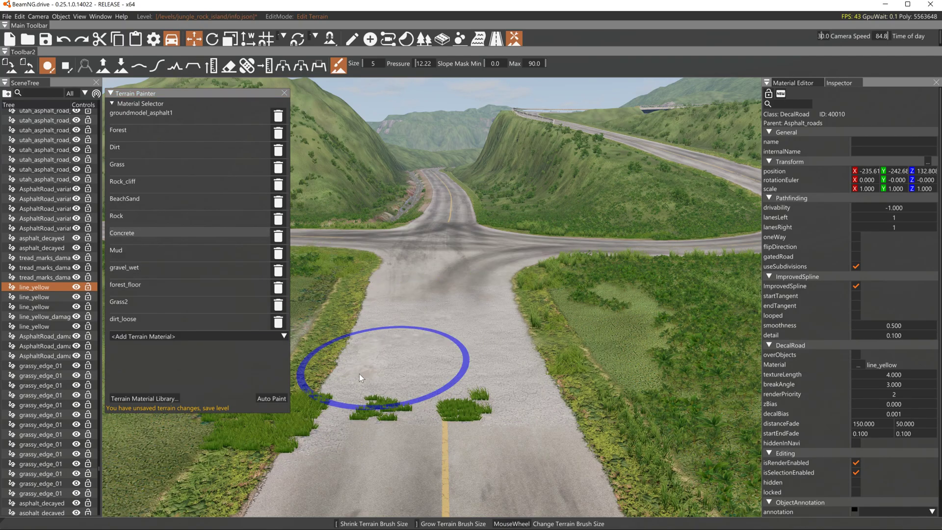
mouse_move(357, 375)
mouse_down()
mouse_move(397, 338)
mouse_move(425, 343)
mouse_move(371, 328)
mouse_move(360, 385)
mouse_up()
right_drag(701, 339, 607, 354)
mouse_move(607, 354)
mouse_down()
mouse_move(484, 376)
mouse_move(443, 322)
mouse_move(548, 391)
mouse_move(563, 334)
mouse_move(629, 305)
mouse_move(600, 338)
mouse_up()
right_drag(599, 338, 633, 442)
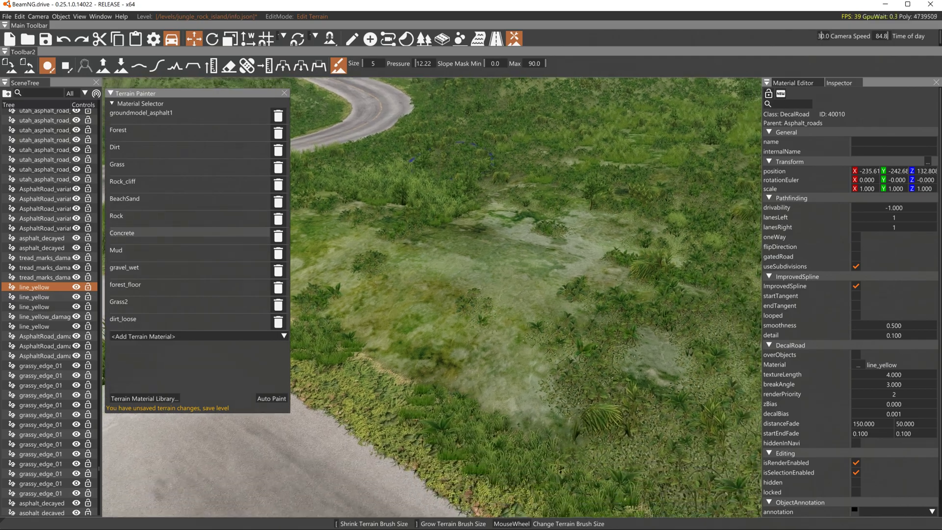
Paint the Rock terrain material over the patch beside the road and across the uncovered road stretch.
key(w)
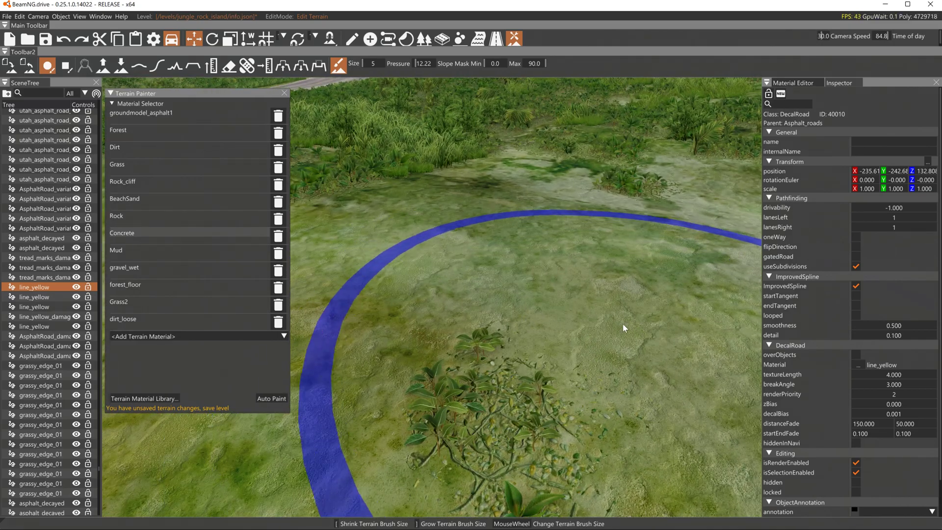
key(s)
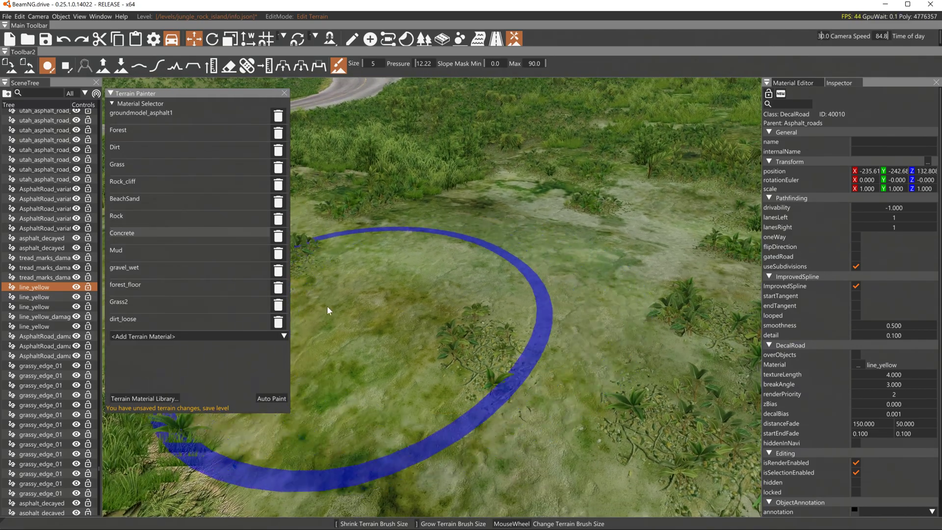
click(191, 217)
mouse_move(344, 274)
mouse_down()
mouse_move(420, 292)
mouse_move(486, 264)
mouse_move(479, 268)
mouse_up()
key(s)
right_drag(479, 268, 431, 282)
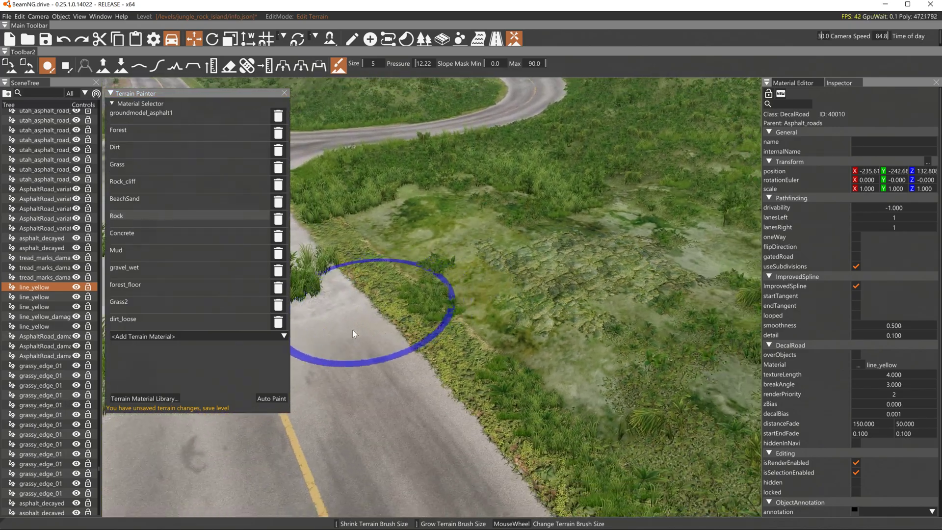
drag(352, 331, 346, 363)
key(s)
right_drag(477, 271, 451, 354)
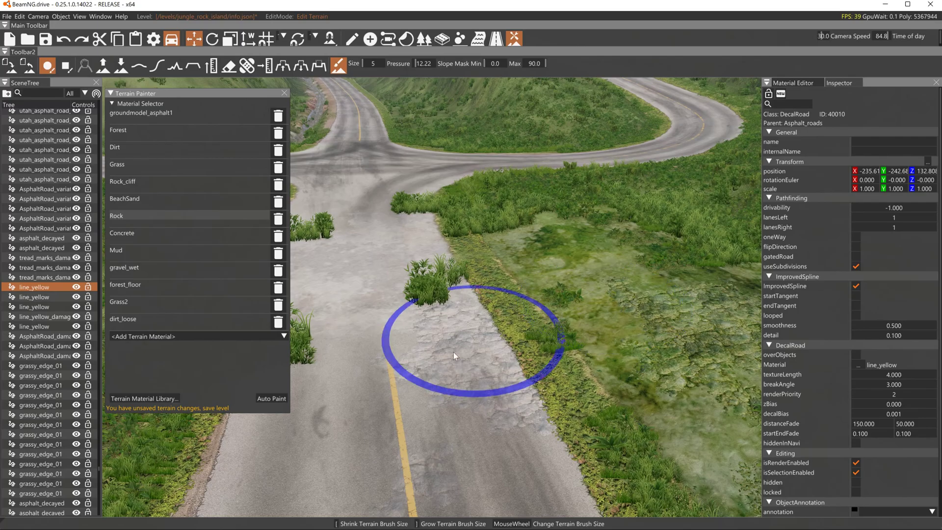
mouse_move(451, 354)
mouse_down()
mouse_move(407, 366)
mouse_move(393, 312)
mouse_move(351, 284)
mouse_move(364, 305)
mouse_up()
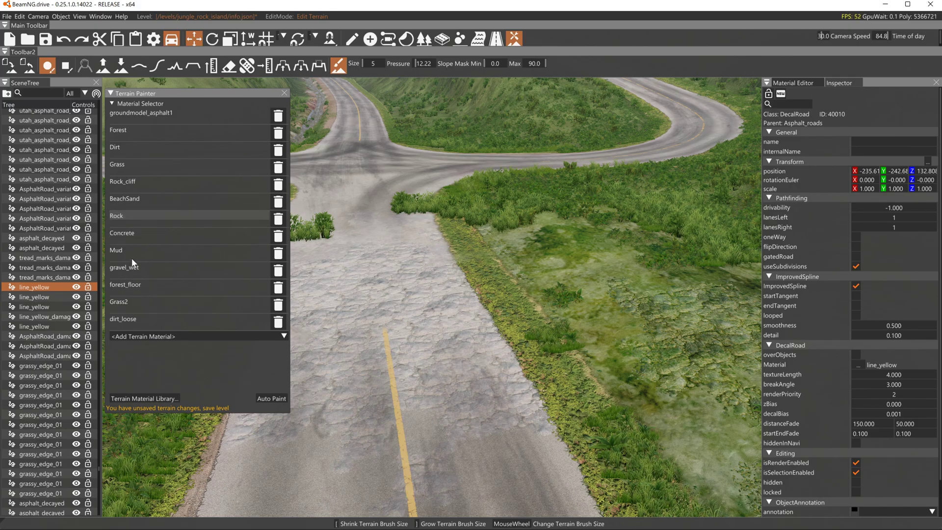
Paint the Mud terrain material across the rocky road stretch and over the grass on the road's left side.
click(142, 252)
right_drag(472, 269, 487, 316)
mouse_move(528, 327)
mouse_down()
mouse_move(480, 336)
mouse_move(643, 282)
mouse_move(263, 397)
mouse_move(212, 377)
mouse_move(429, 293)
mouse_move(246, 328)
mouse_move(581, 291)
mouse_move(605, 263)
mouse_move(506, 286)
mouse_up()
right_drag(506, 285, 402, 288)
mouse_move(503, 293)
mouse_down()
mouse_move(408, 292)
mouse_move(332, 258)
mouse_move(346, 238)
mouse_move(354, 258)
mouse_move(346, 326)
mouse_up()
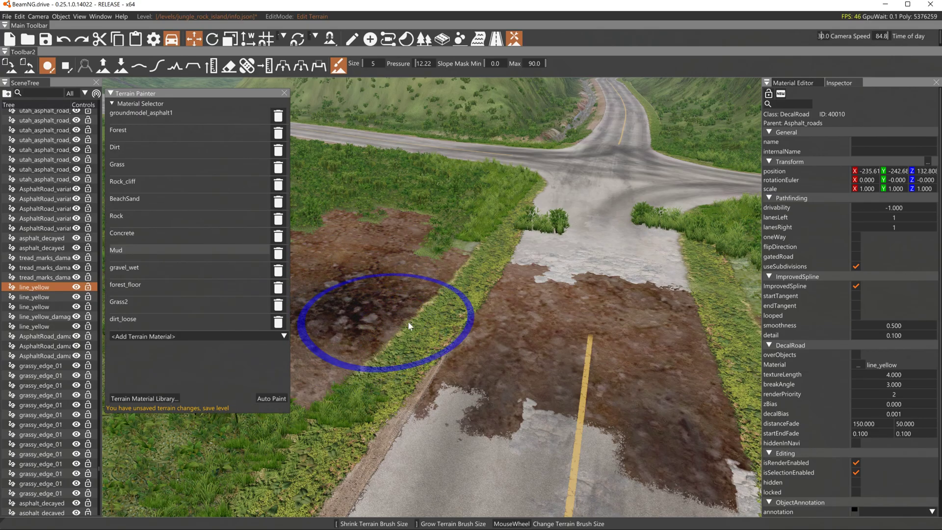
Split the left grassy_edge_01 decal beside the mud and pull it and the asphalt road's dirt edge decal back along the road.
click(495, 38)
click(449, 314)
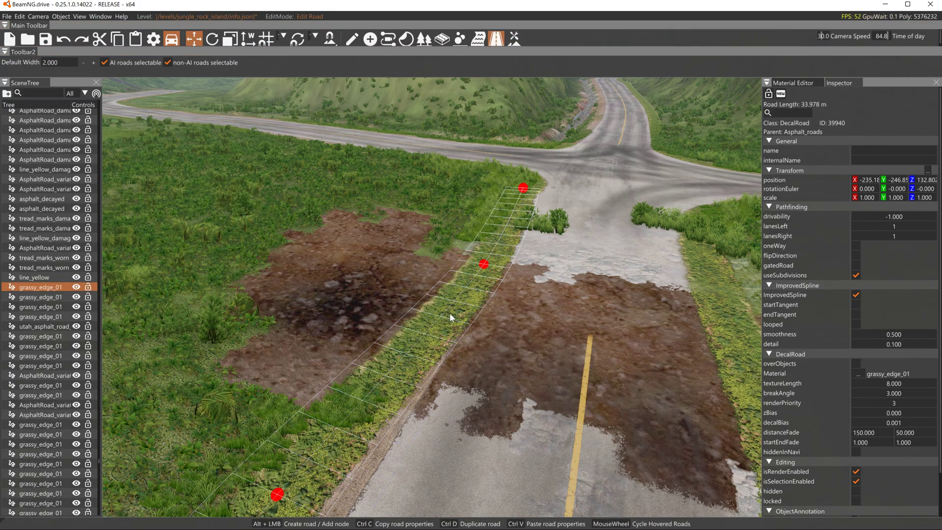
click(484, 264)
click(791, 139)
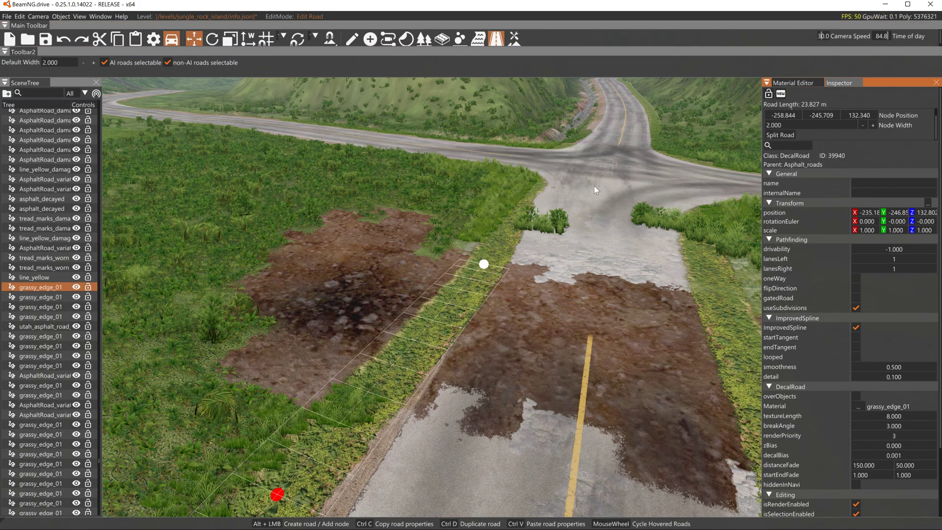
drag(476, 269, 416, 358)
click(480, 286)
drag(481, 278, 420, 366)
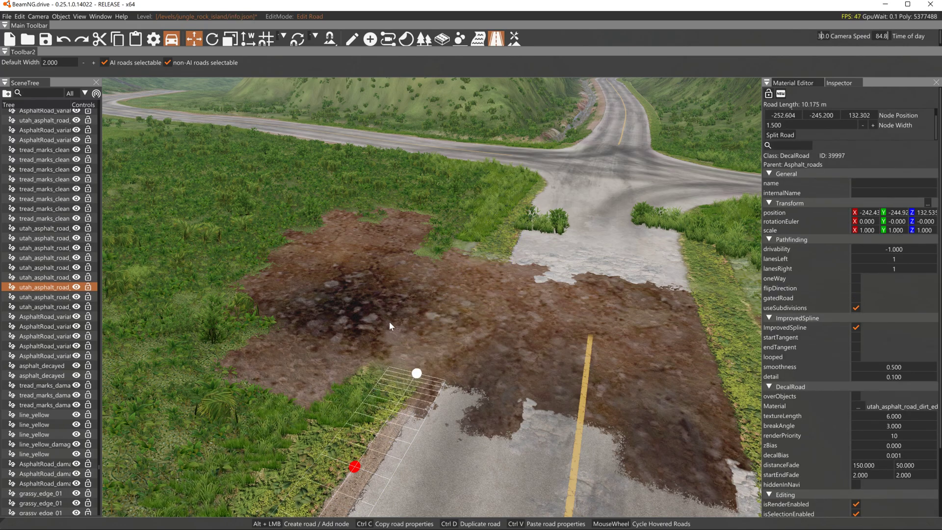
click(592, 344)
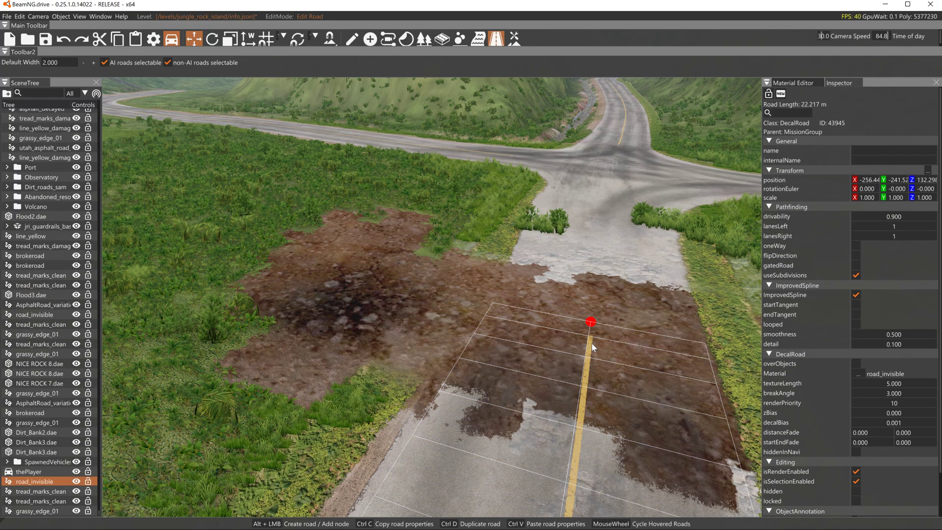
click(389, 405)
Open the Mud material in the Terrain Material Library and look through the texture files available for its base texture.
right_drag(427, 319, 353, 299)
right_drag(429, 296, 369, 238)
click(513, 41)
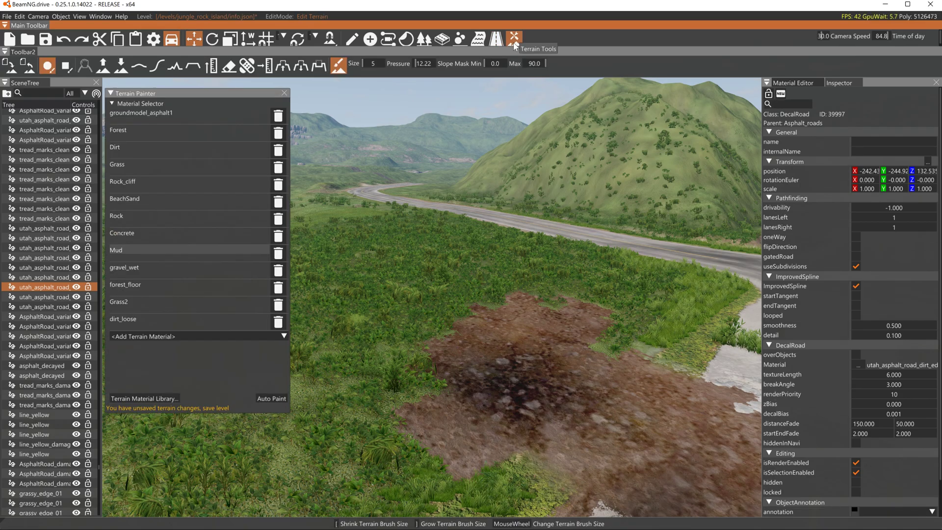
double_click(134, 250)
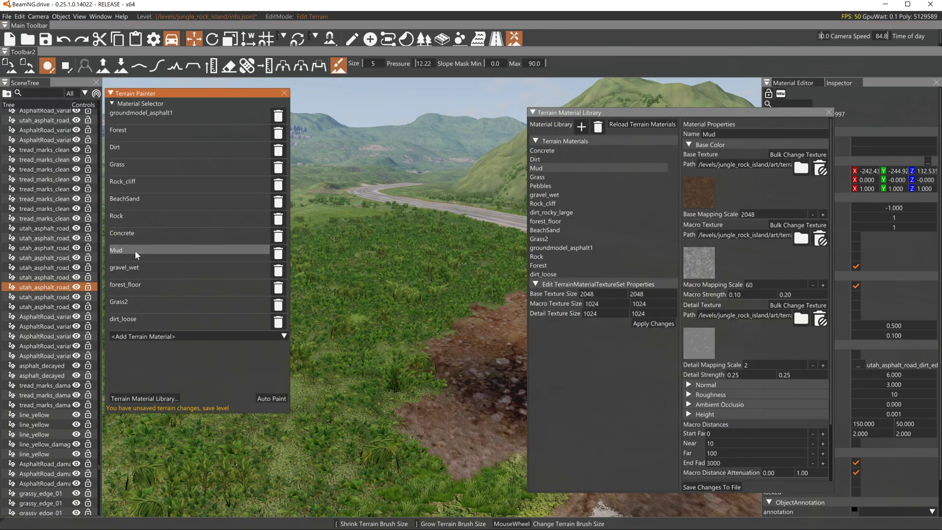
click(695, 193)
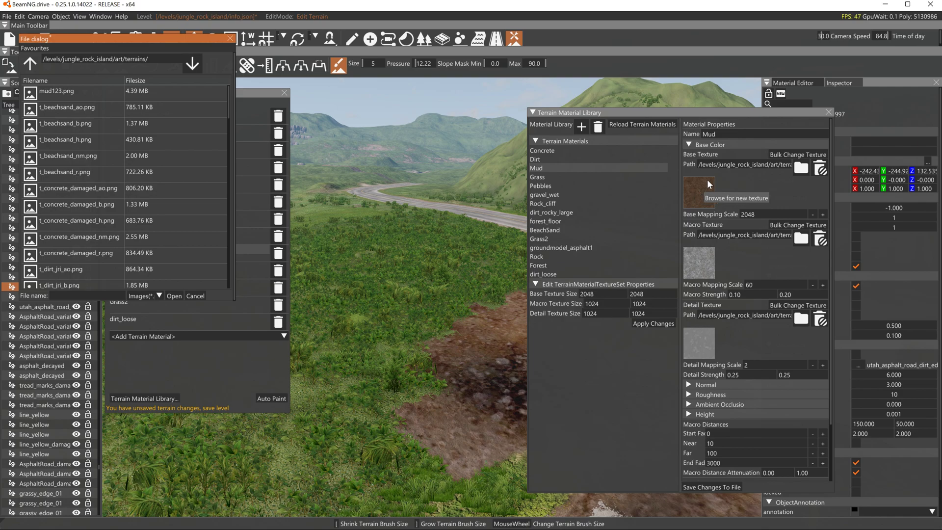
click(229, 39)
Compare the base textures of the Rock, Grass and Mud materials and browse the Mud base texture's folder again.
click(126, 216)
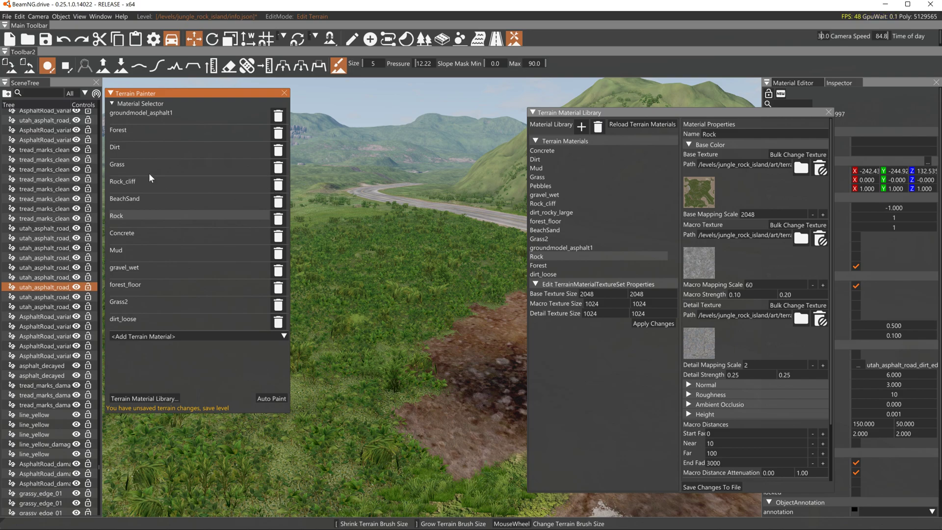
click(133, 165)
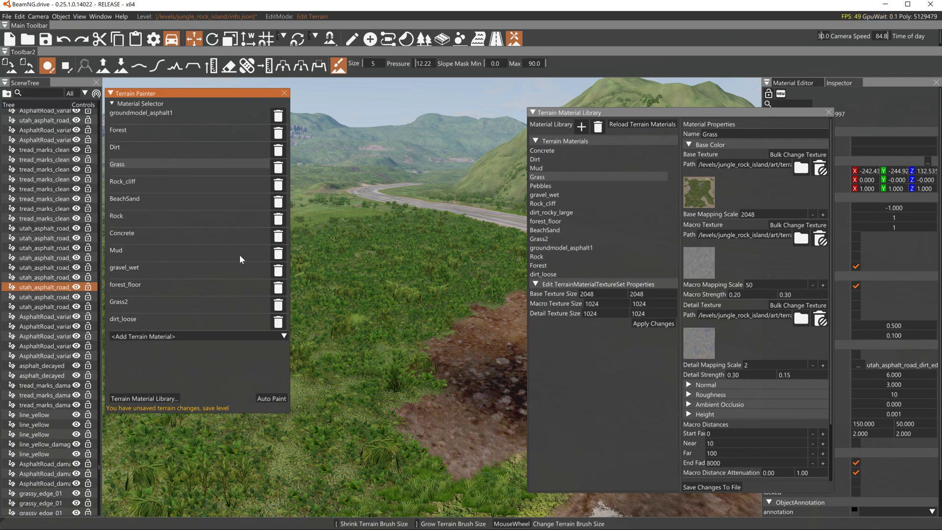
click(184, 251)
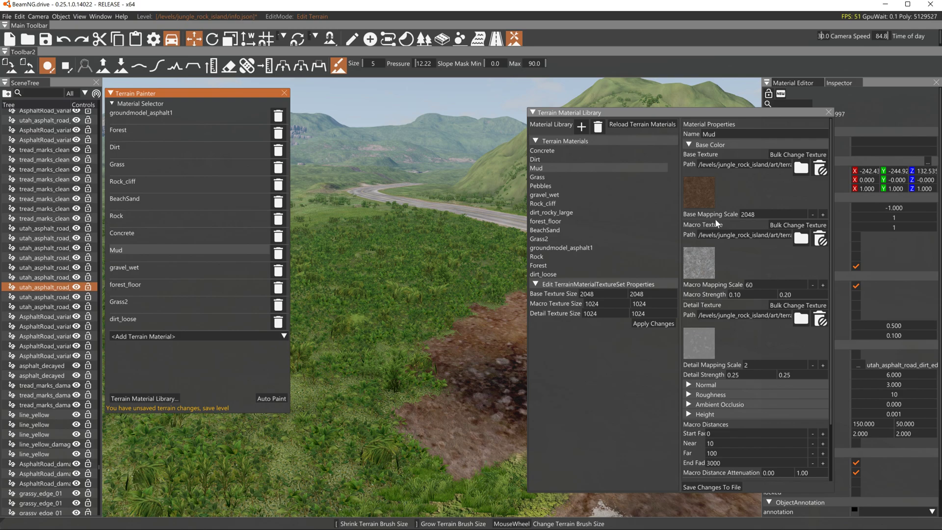
click(705, 193)
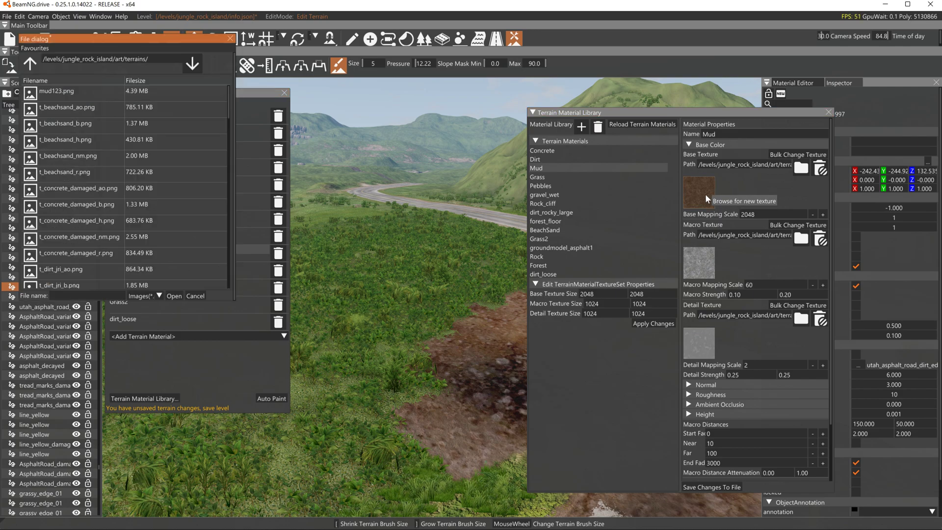
click(230, 39)
mouse_move(415, 528)
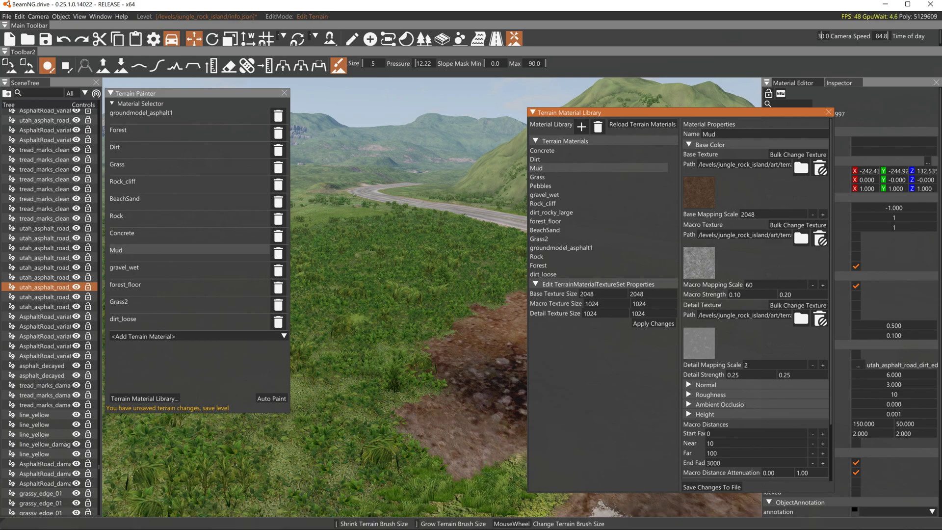
Switch to File Explorer and look through the textures in Desktop\jungle_rock_island\levels\jungle_rock_island\art\terrains.
click(346, 523)
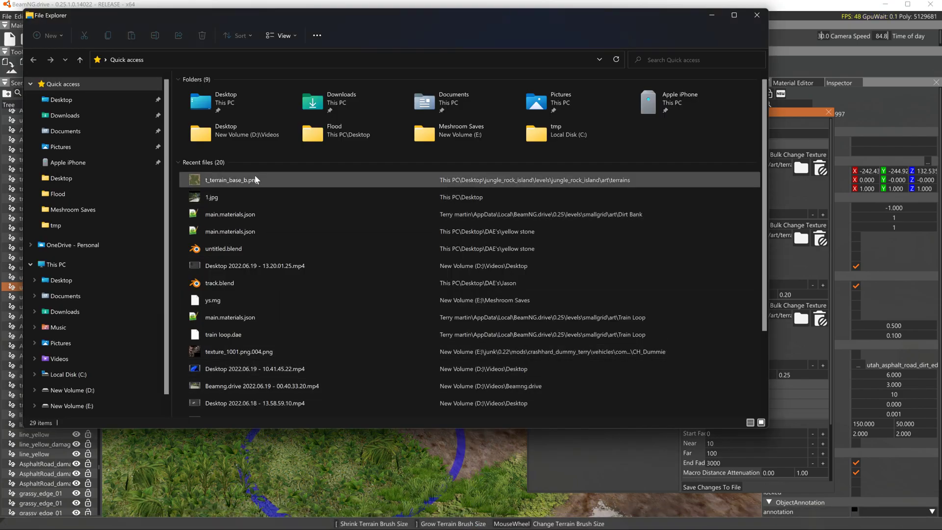
double_click(234, 143)
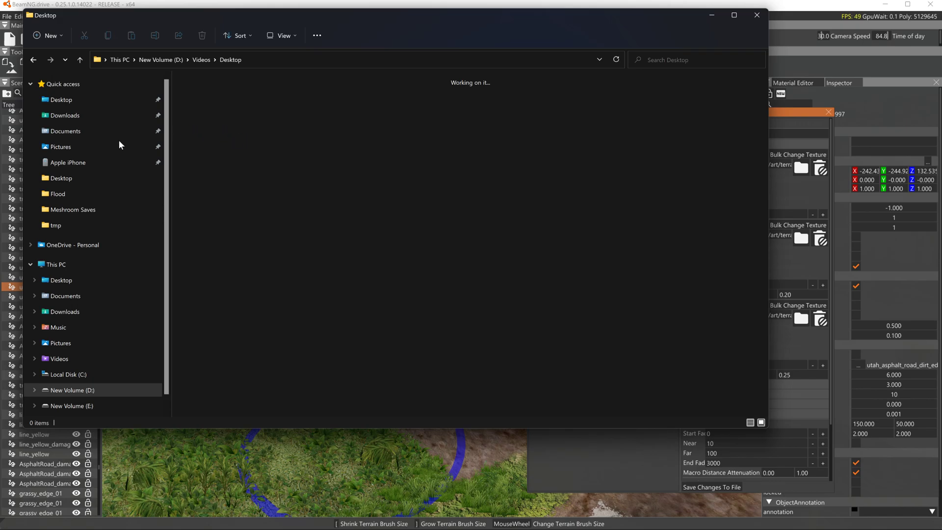
click(87, 101)
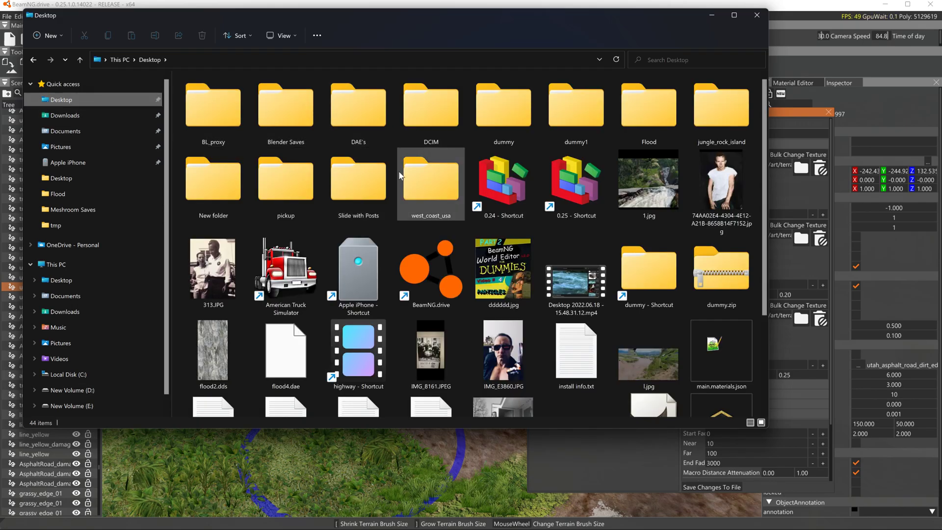
double_click(707, 125)
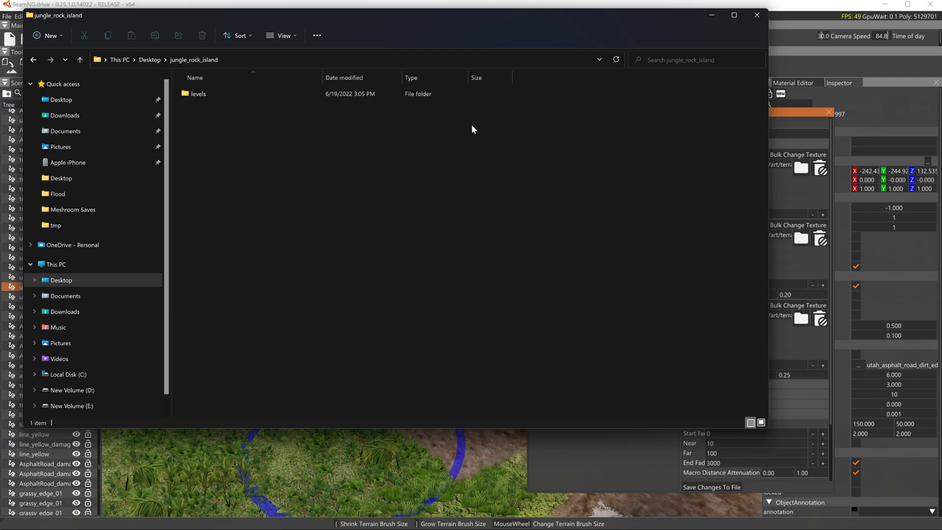
double_click(208, 97)
double_click(206, 93)
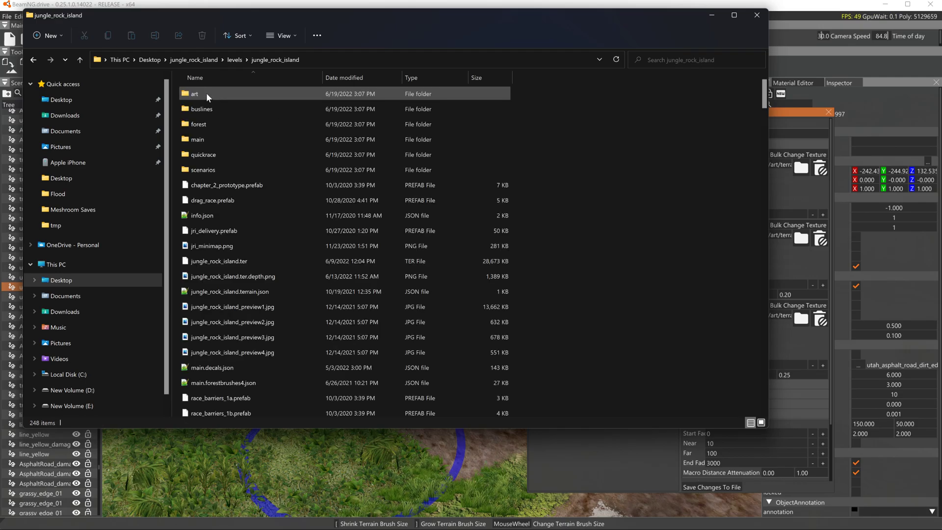
double_click(204, 93)
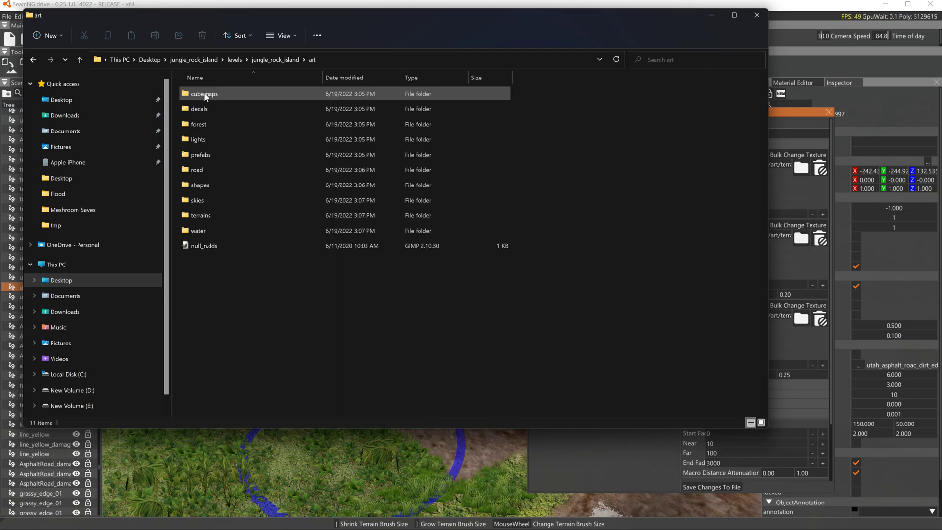
click(195, 220)
double_click(195, 220)
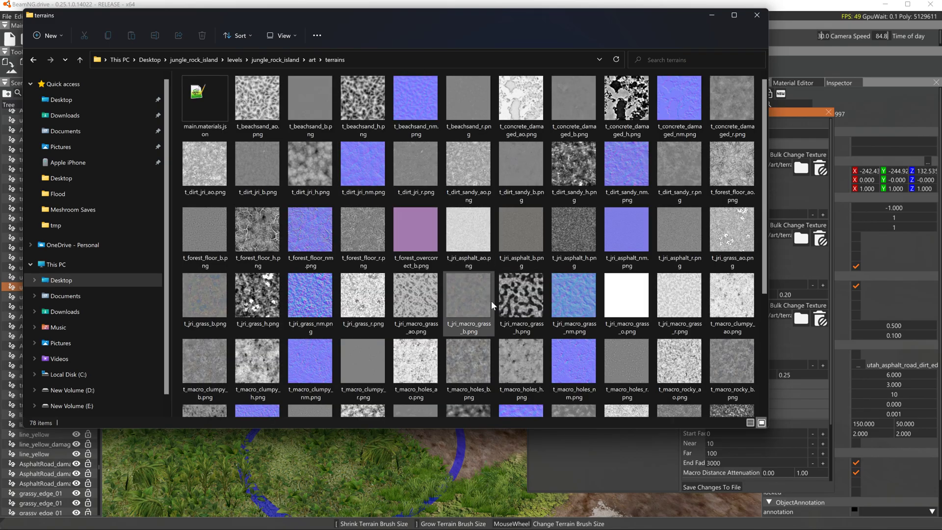
scroll(491, 301, down, 3)
scroll(608, 309, up, 4)
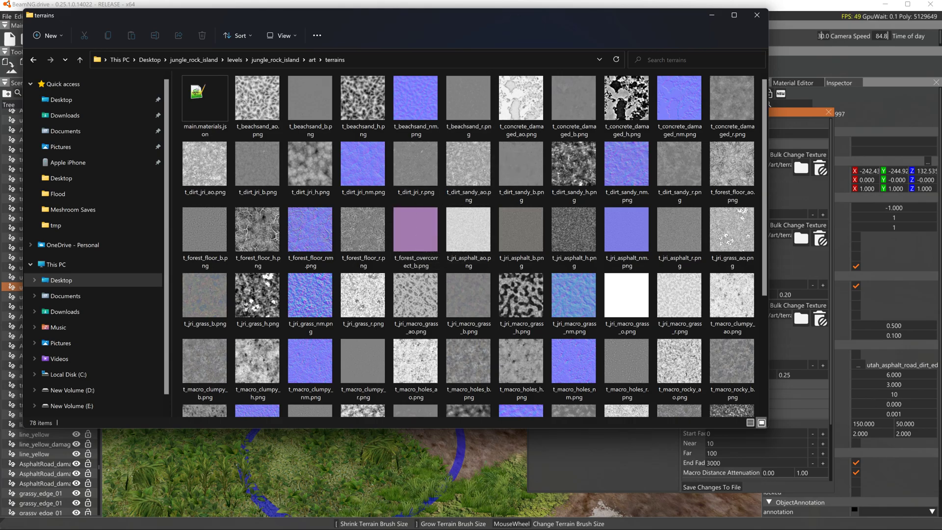
Switch to GIMP and arrange its window side by side with the terrains folder window.
drag(515, 7, 532, 30)
mouse_move(578, 528)
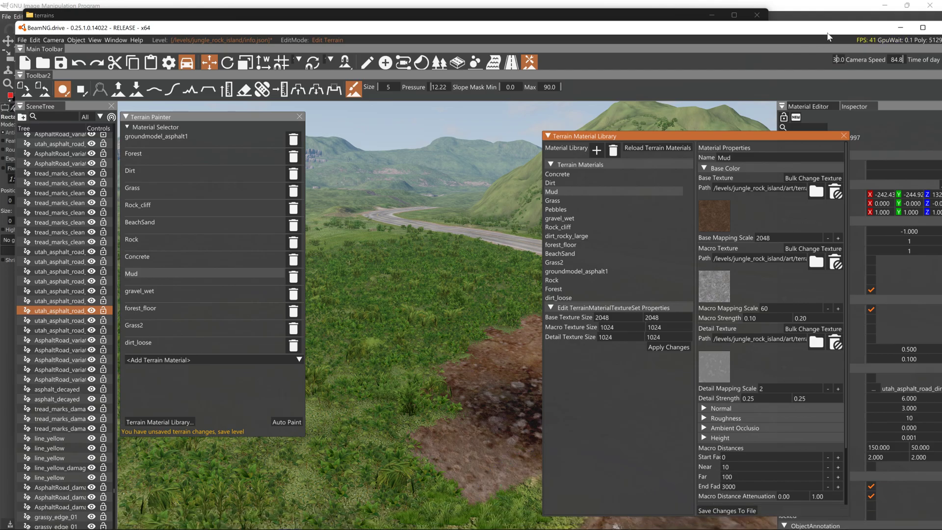
drag(829, 34, 2, 127)
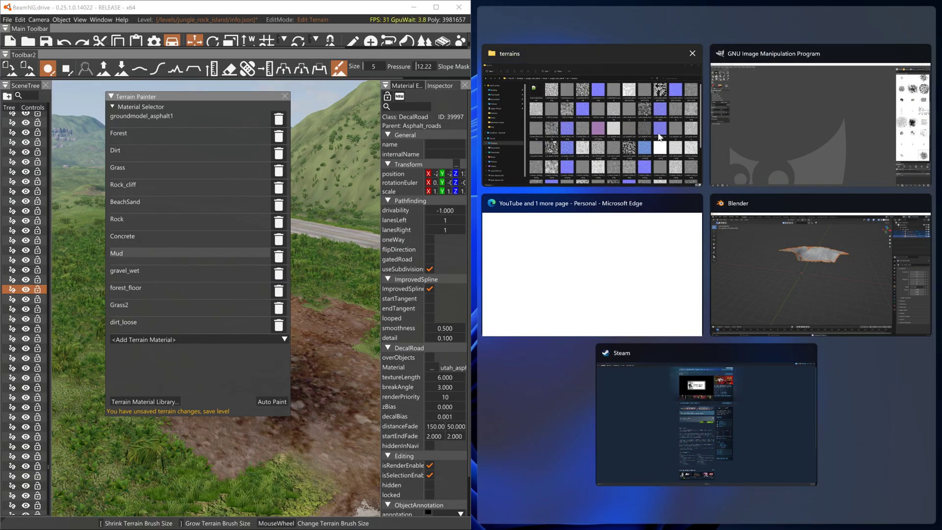
click(594, 47)
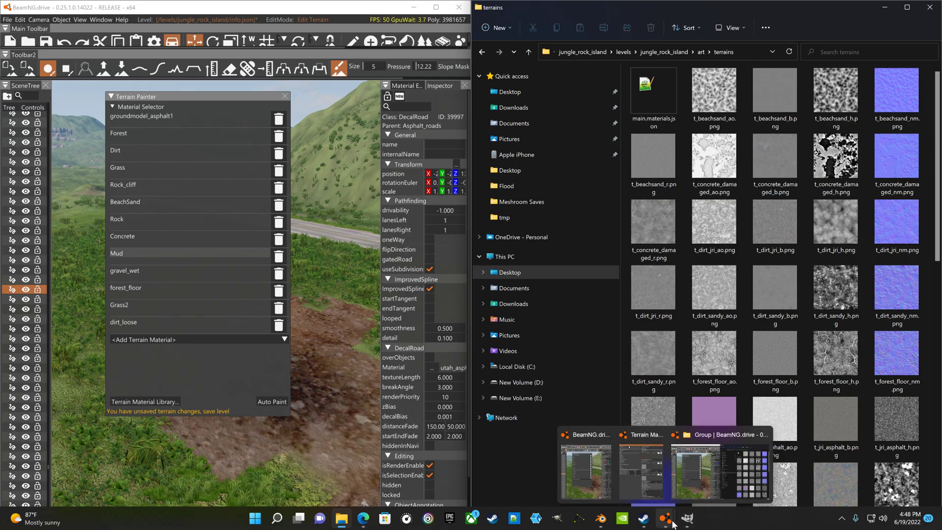
click(687, 518)
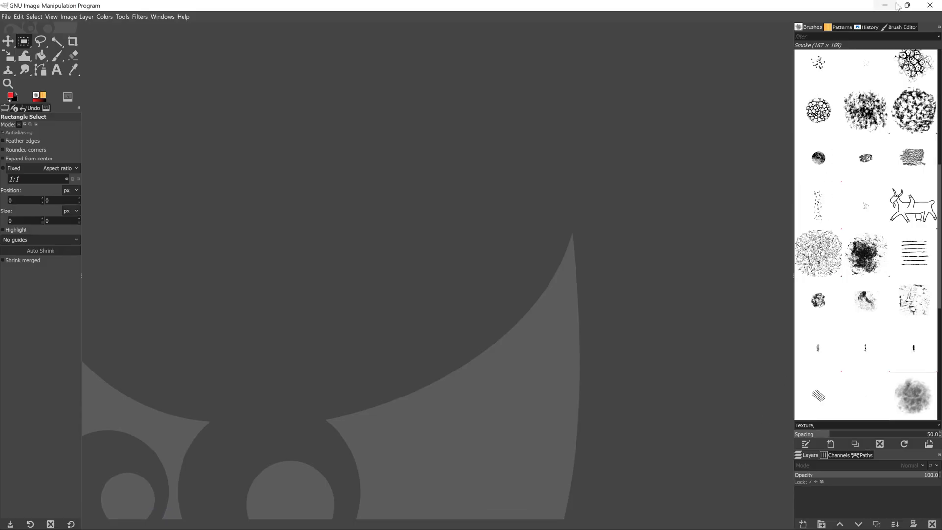
drag(806, 13, 226, 3)
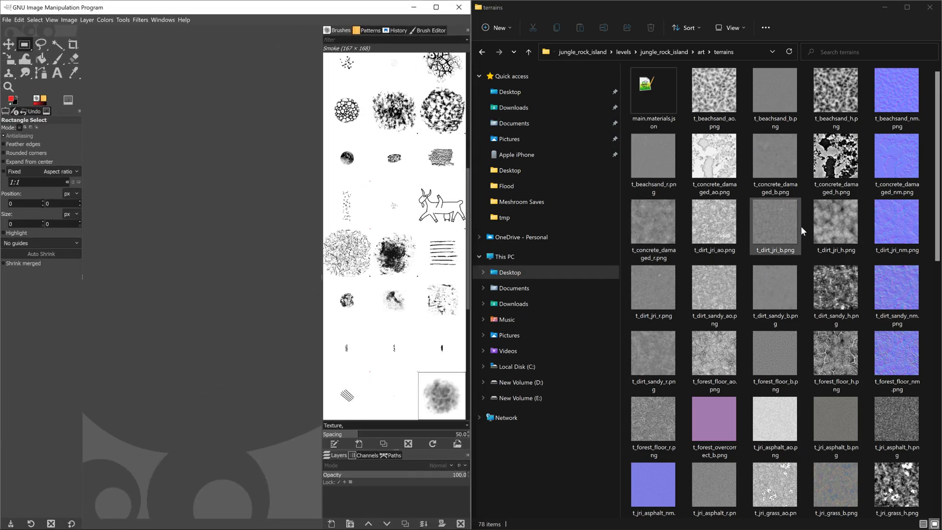
Open t_dirt_jri_h.png from the terrains folder in GIMP and maximize the image window.
drag(842, 230, 403, 270)
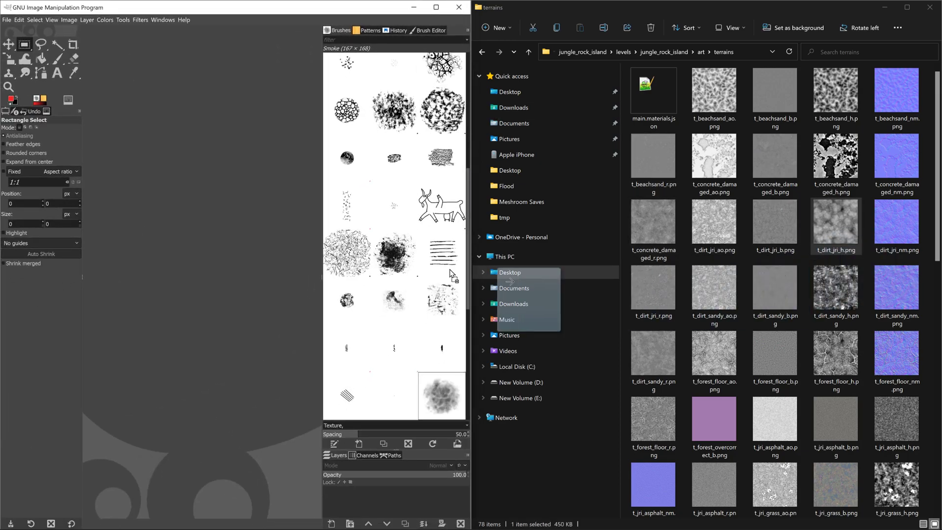
drag(213, 195, 213, 194)
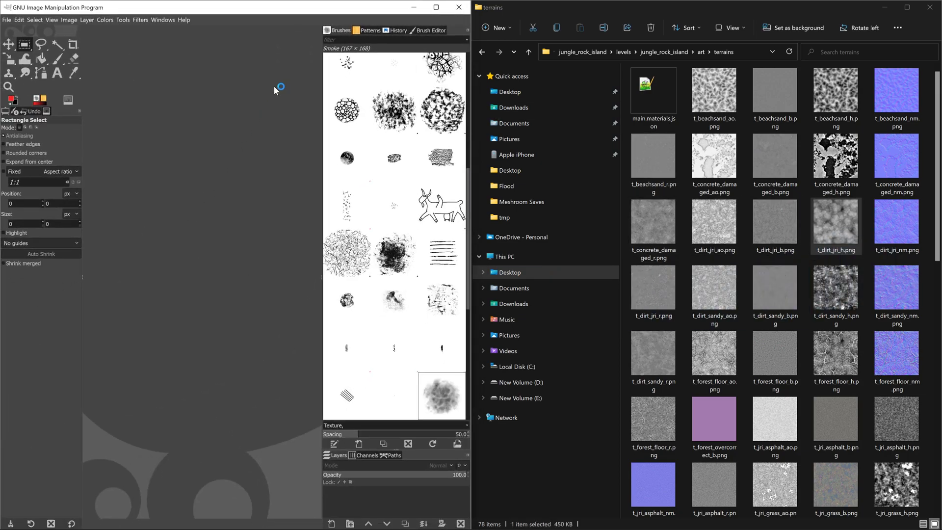
double_click(280, 12)
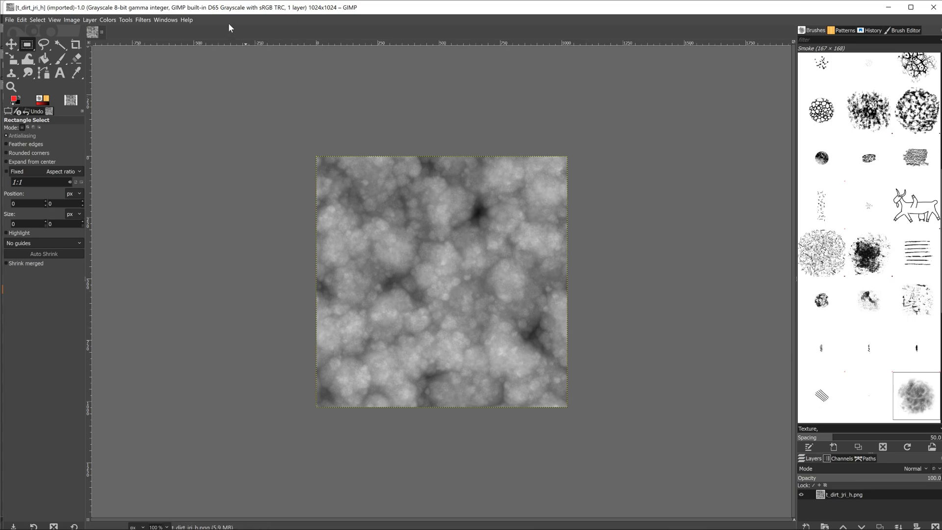
click(121, 20)
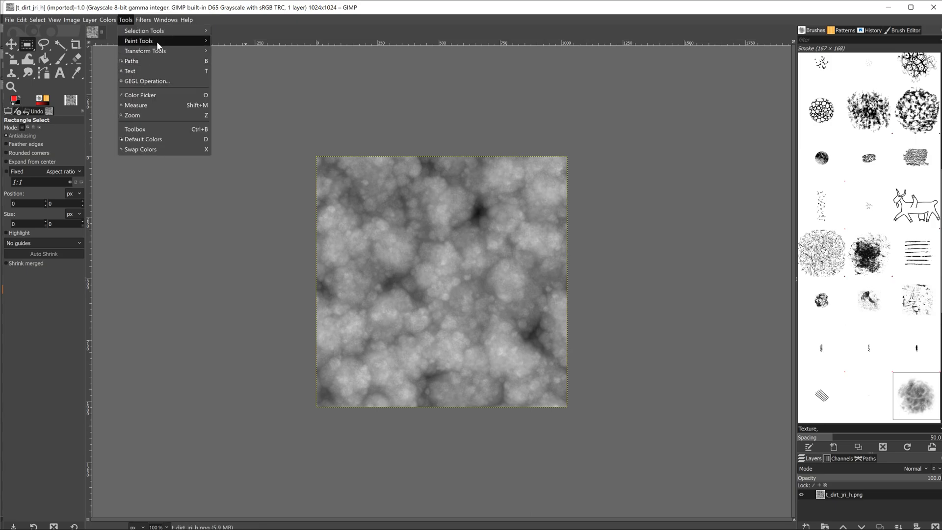
mouse_move(158, 38)
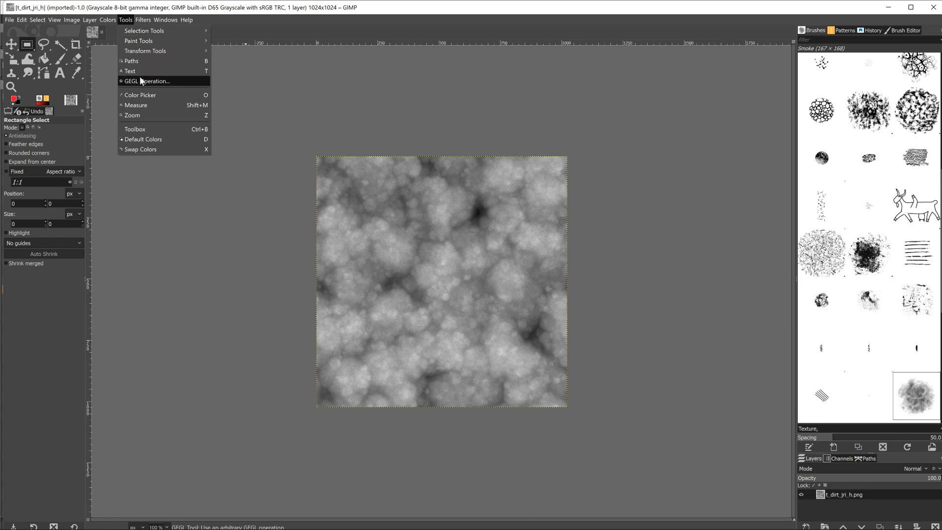
mouse_move(143, 21)
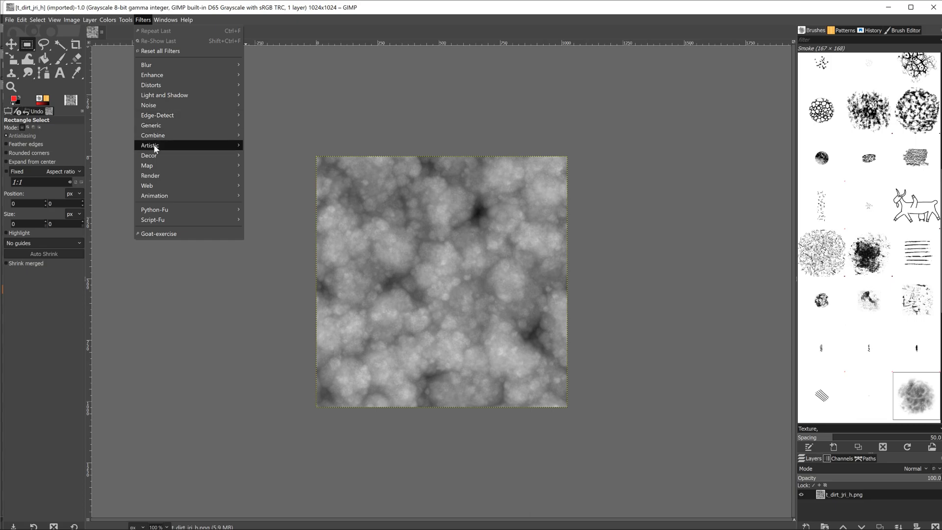
mouse_move(156, 167)
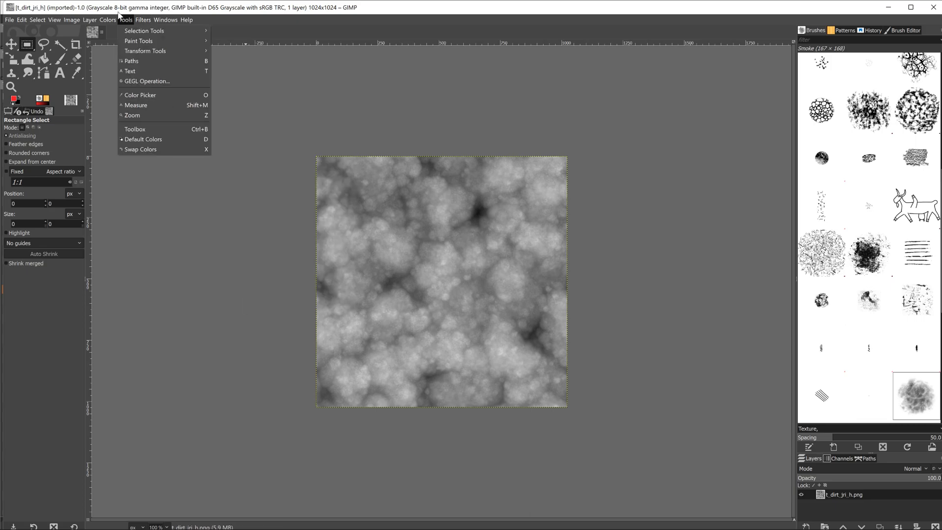
mouse_move(108, 19)
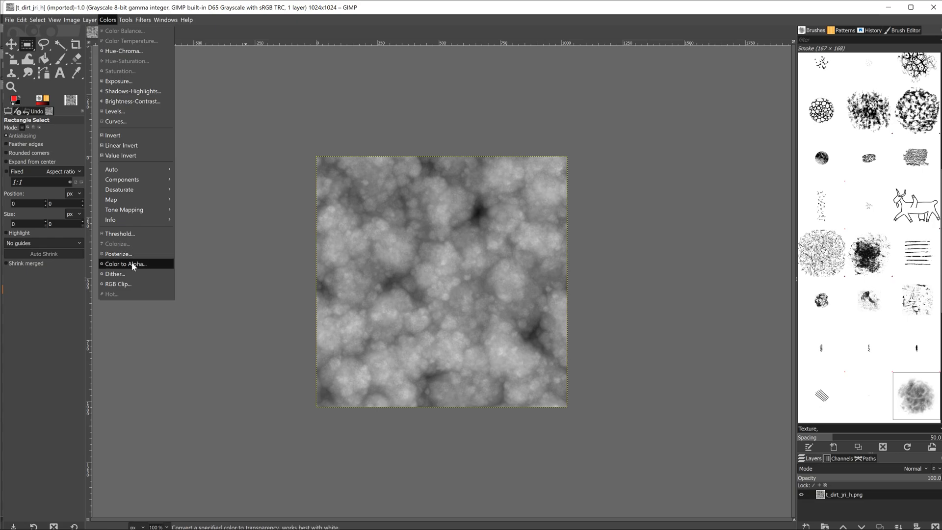
click(305, 168)
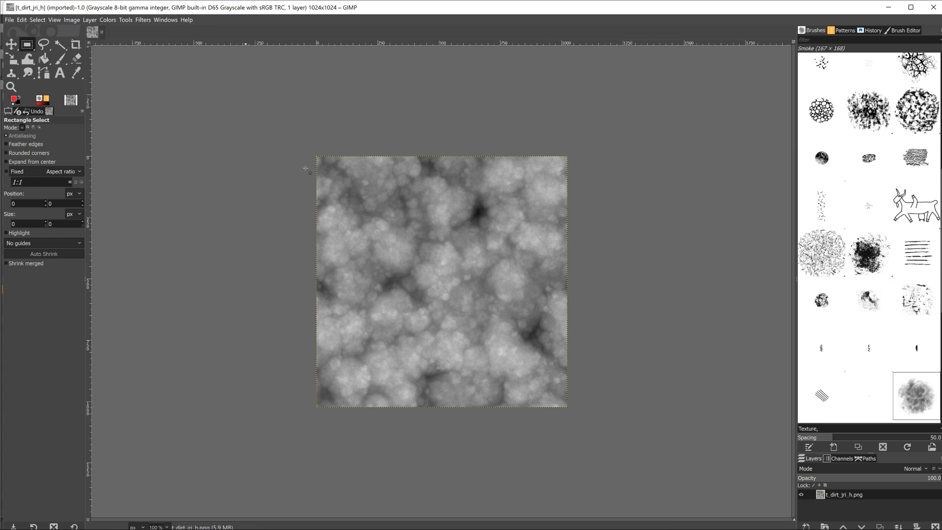
Convert the dirt height texture's image mode to RGB.
click(101, 21)
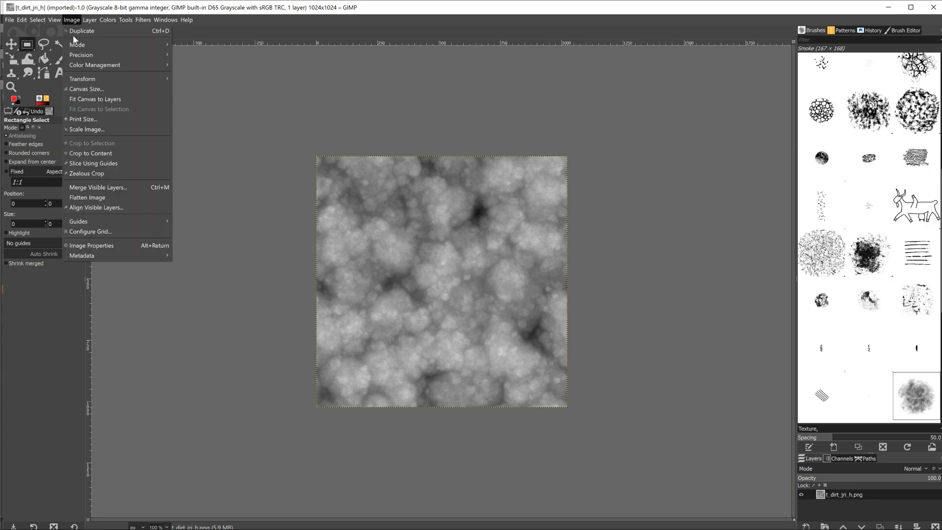
mouse_move(88, 44)
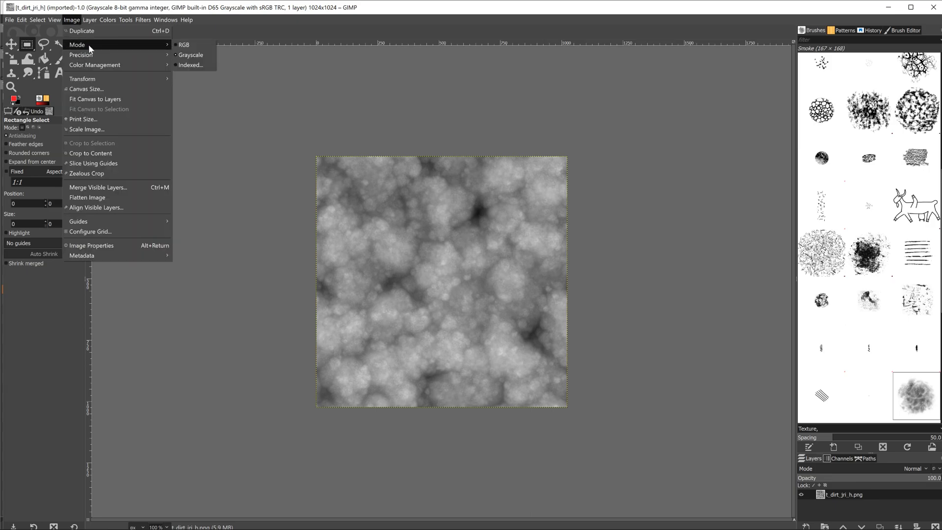
click(184, 44)
Colorize the dirt texture a dark muddy brown with hue 0.0873, saturation 0.2874 and lightness -0.425.
click(109, 19)
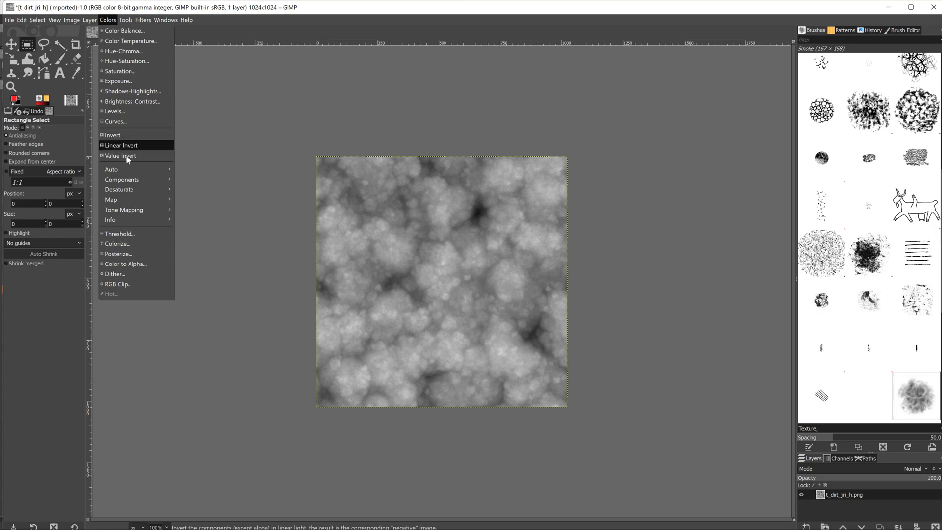
click(118, 244)
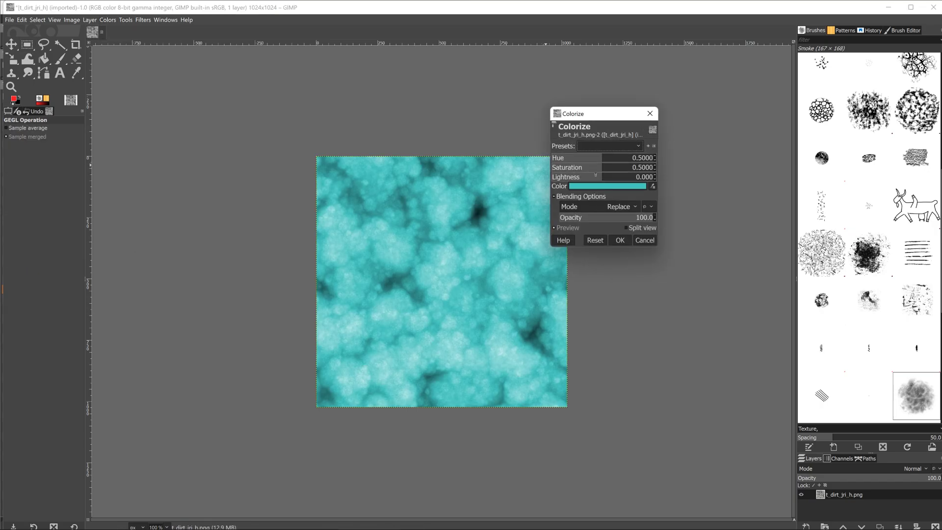
click(605, 187)
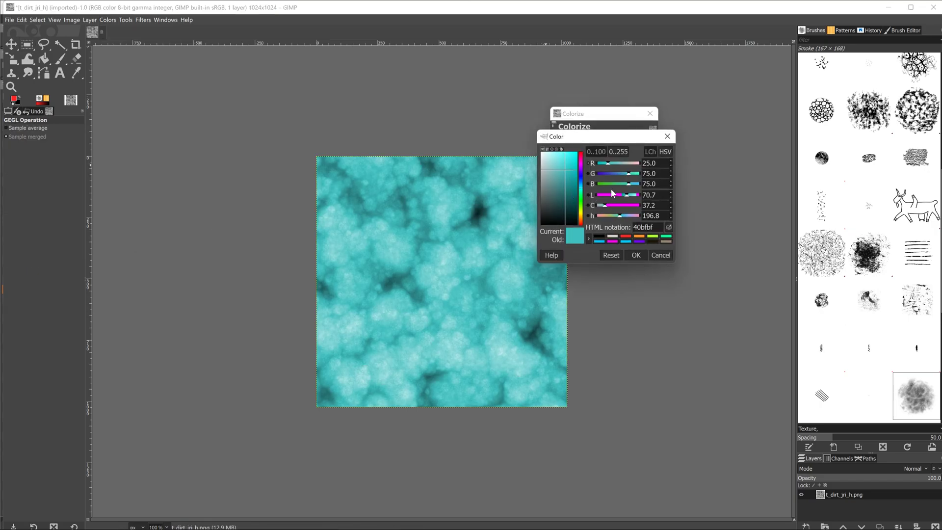
mouse_move(569, 184)
mouse_down()
mouse_move(570, 196)
mouse_move(581, 165)
mouse_move(583, 219)
mouse_up()
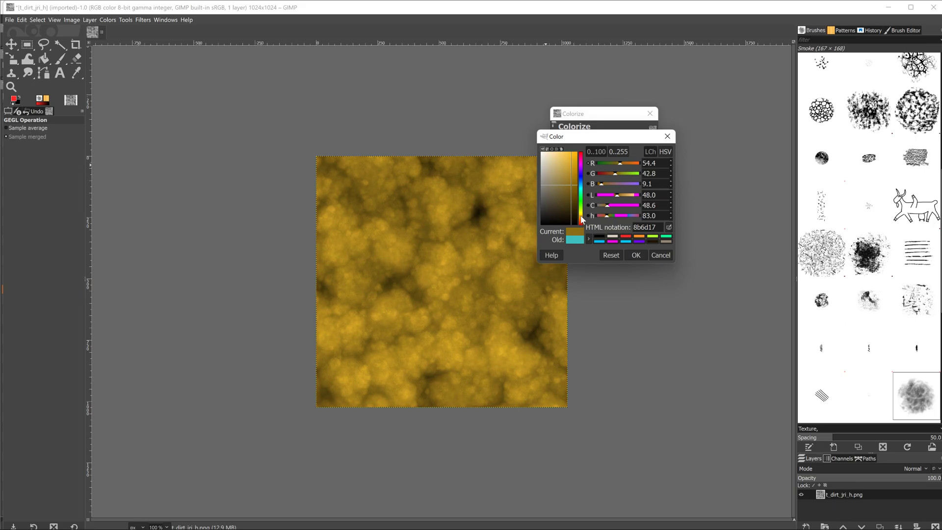
click(627, 163)
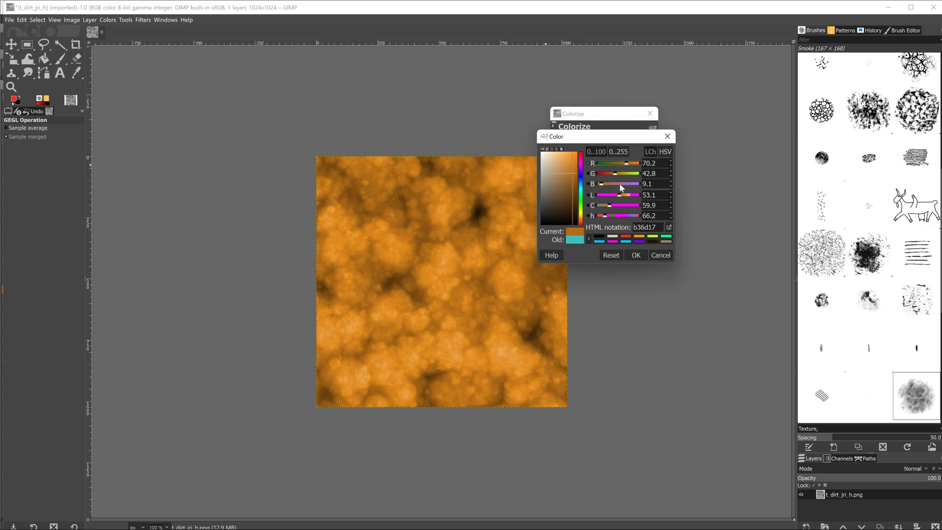
drag(608, 209, 607, 209)
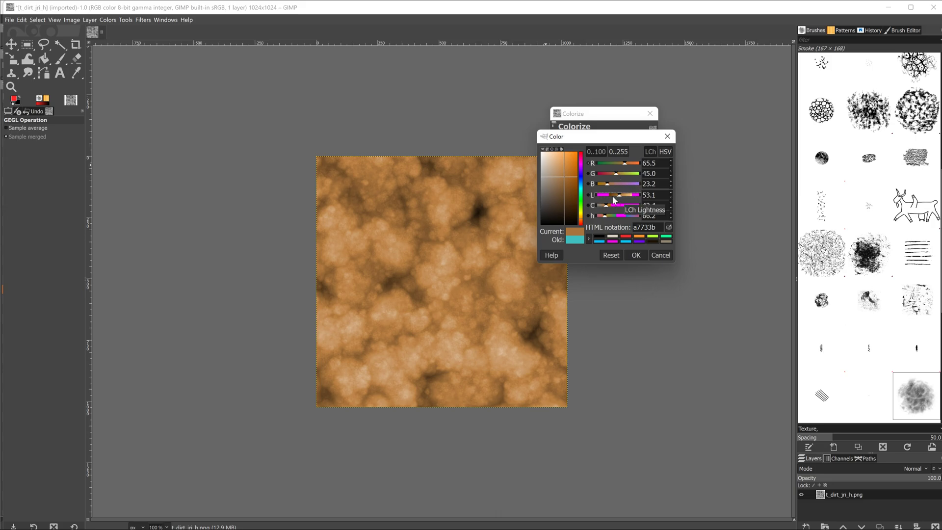
drag(611, 195, 616, 197)
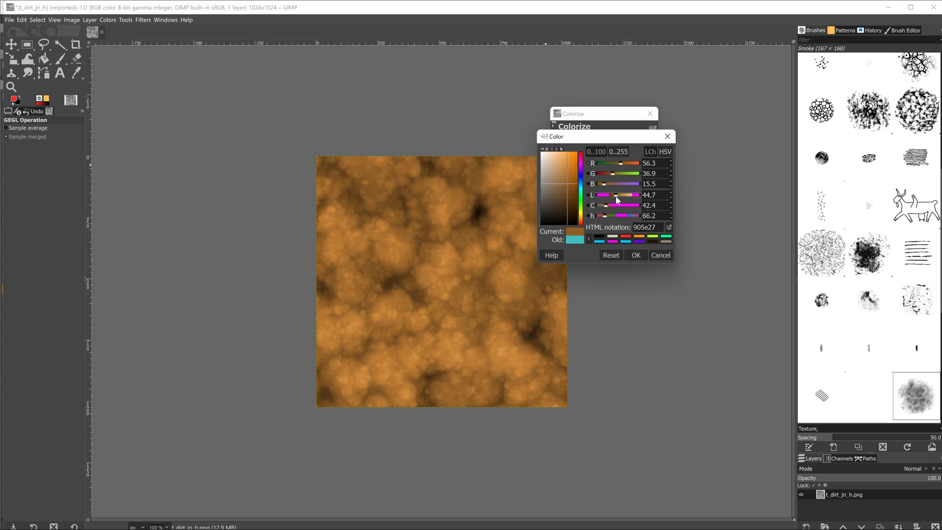
click(635, 256)
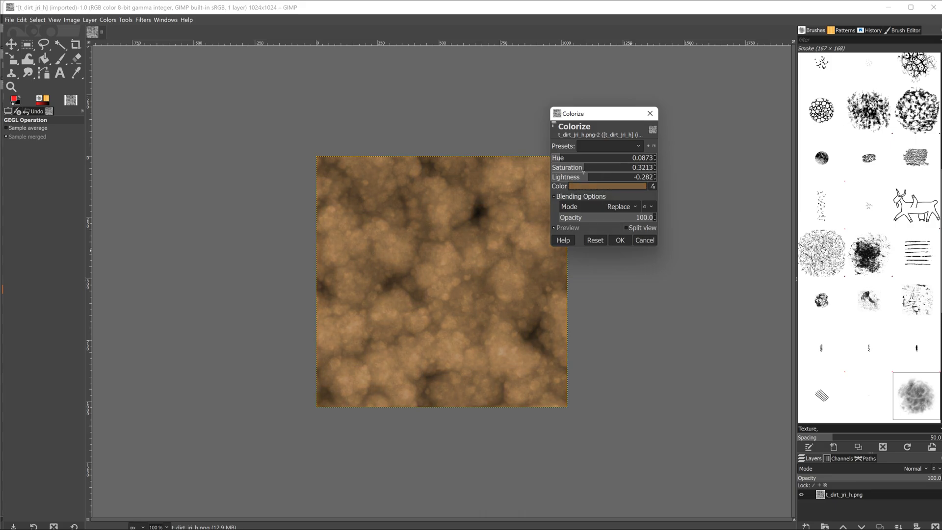
drag(583, 178, 580, 178)
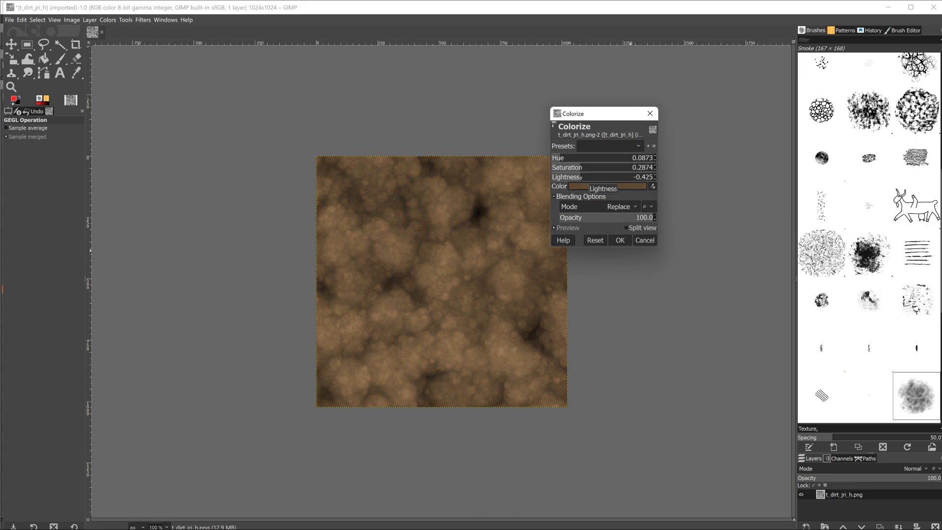
click(619, 241)
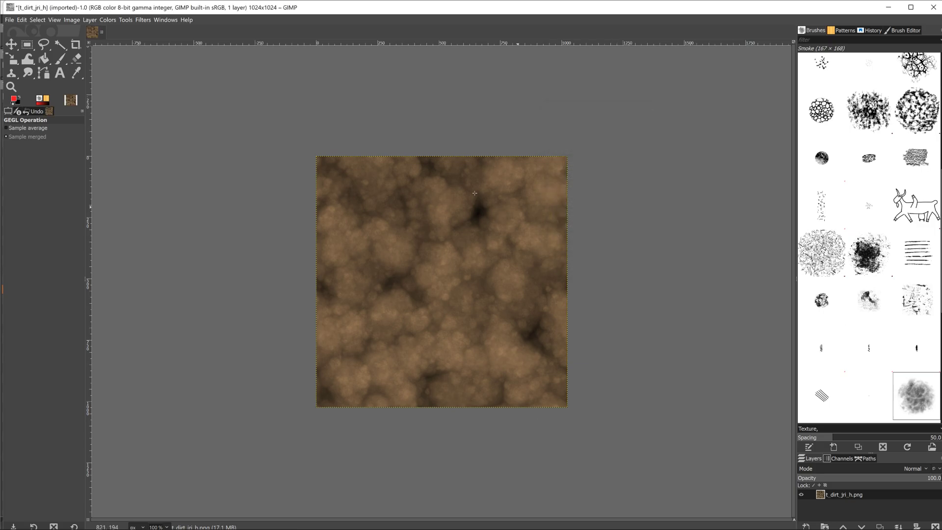
Scale the brown dirt image to 2048 × 2048 pixels.
click(106, 20)
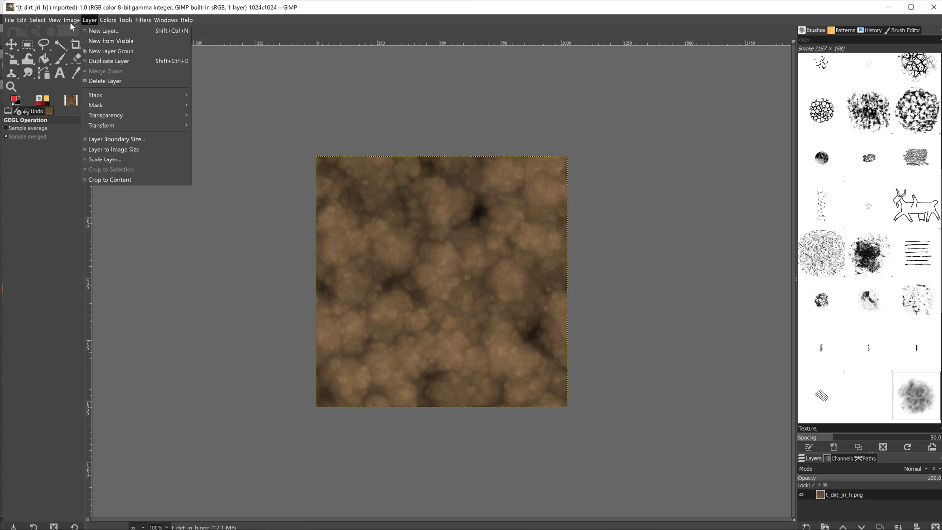
click(98, 129)
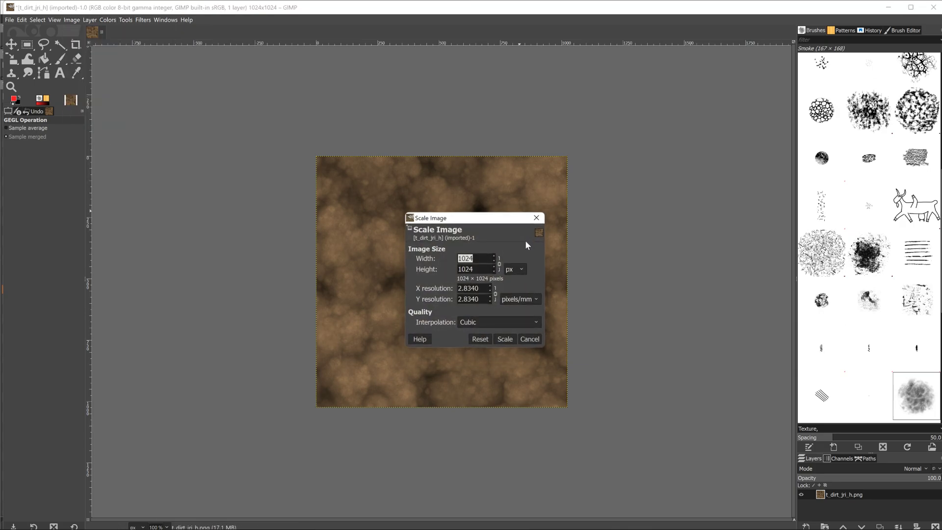
text(2048)
click(505, 339)
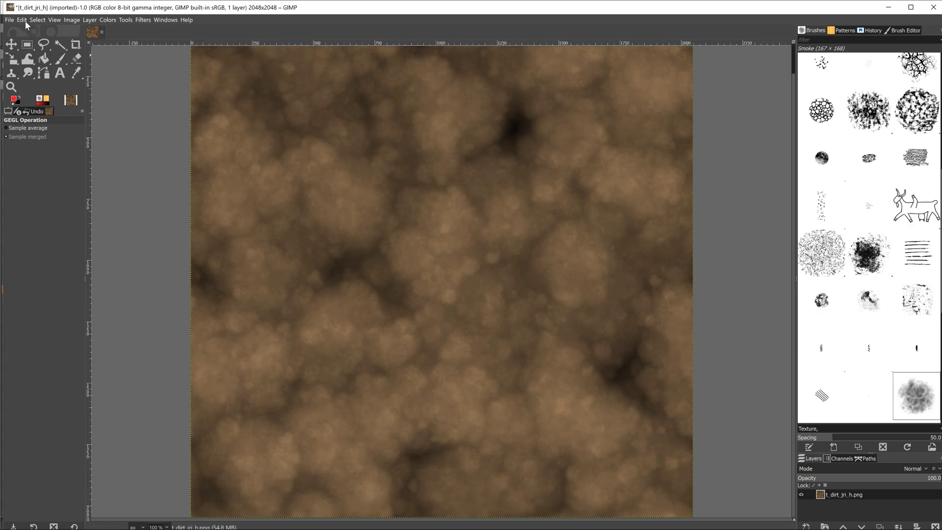
Start exporting the image, look through the existing terrain textures and change the save folder to the Desktop.
click(11, 22)
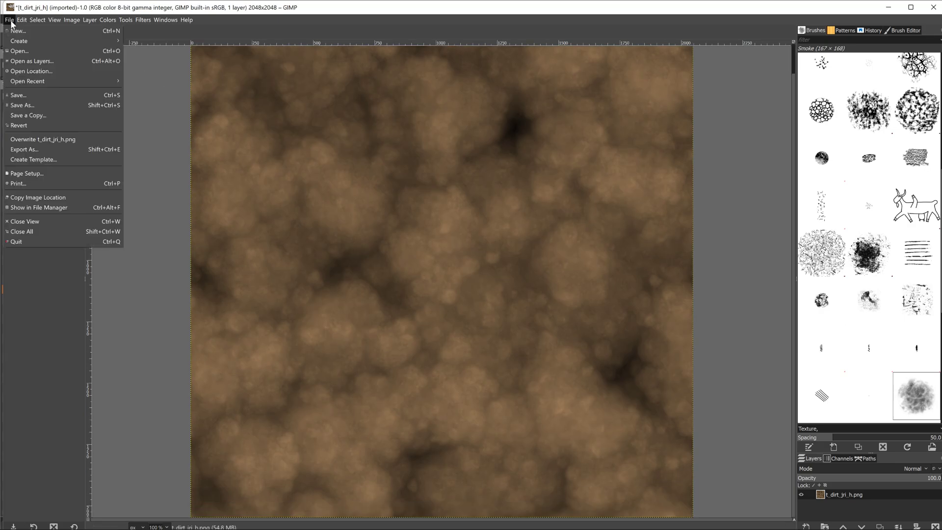
click(37, 152)
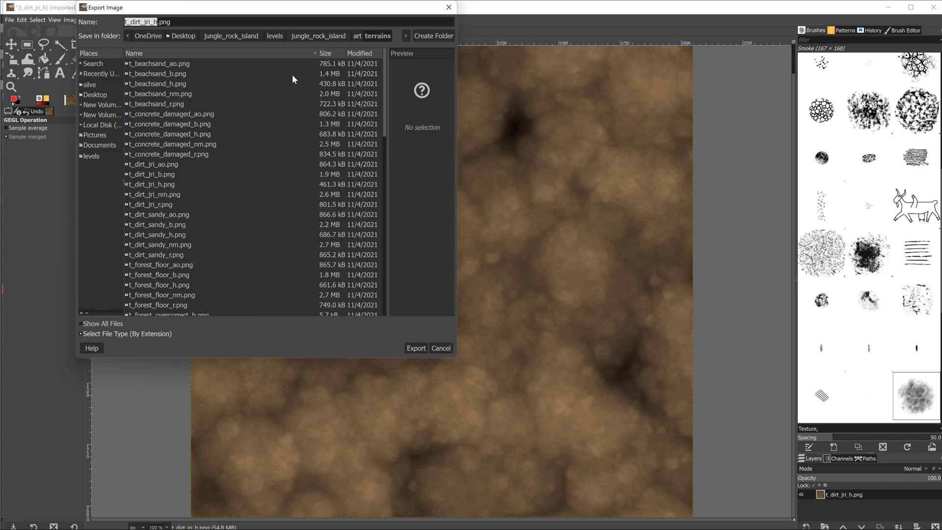
scroll(236, 178, down, 10)
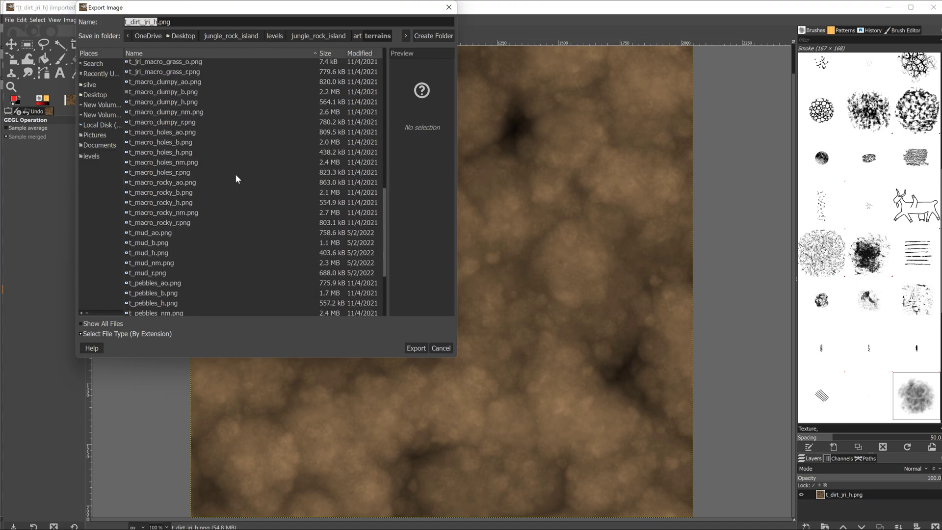
scroll(236, 179, down, 5)
scroll(240, 180, up, 6)
scroll(259, 163, up, 2)
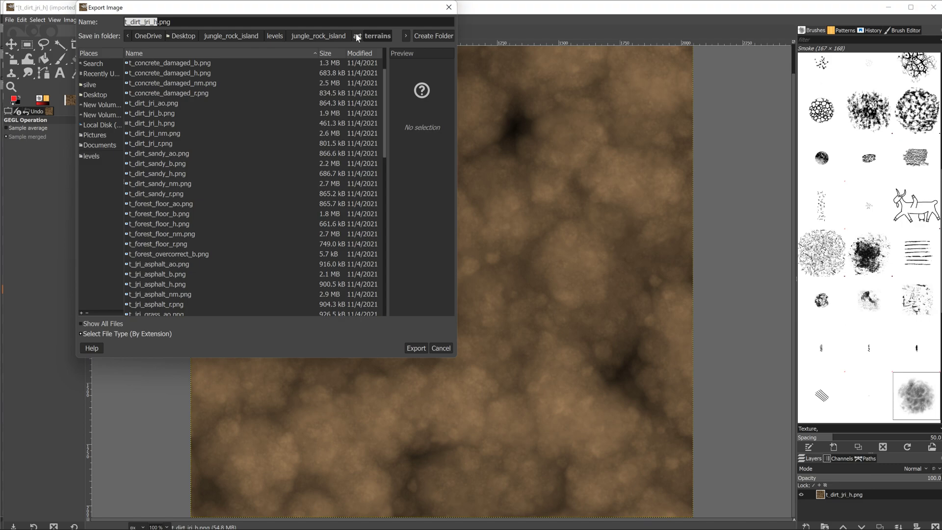
click(182, 36)
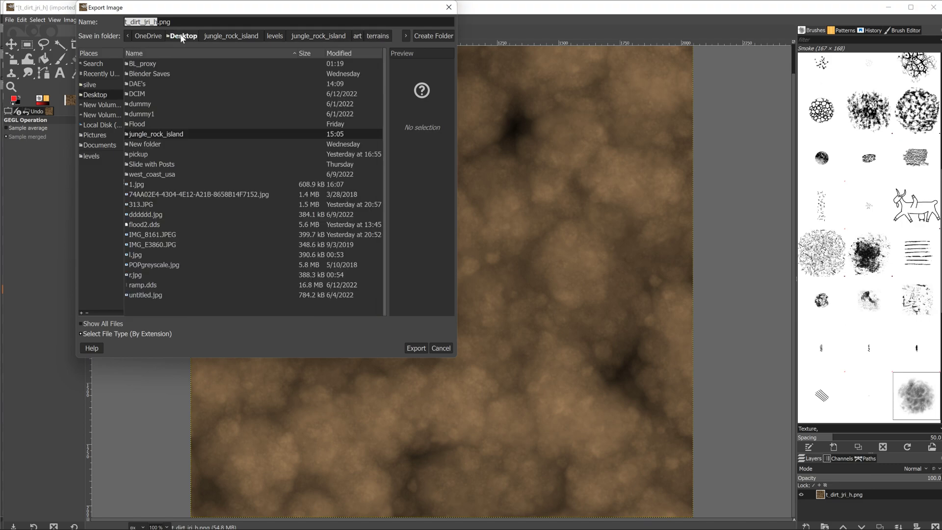
Switch to BeamNG.drive, enlarge its window to fill the screen, and return to the GIMP export.
key(alt+Tab)
click(517, 171)
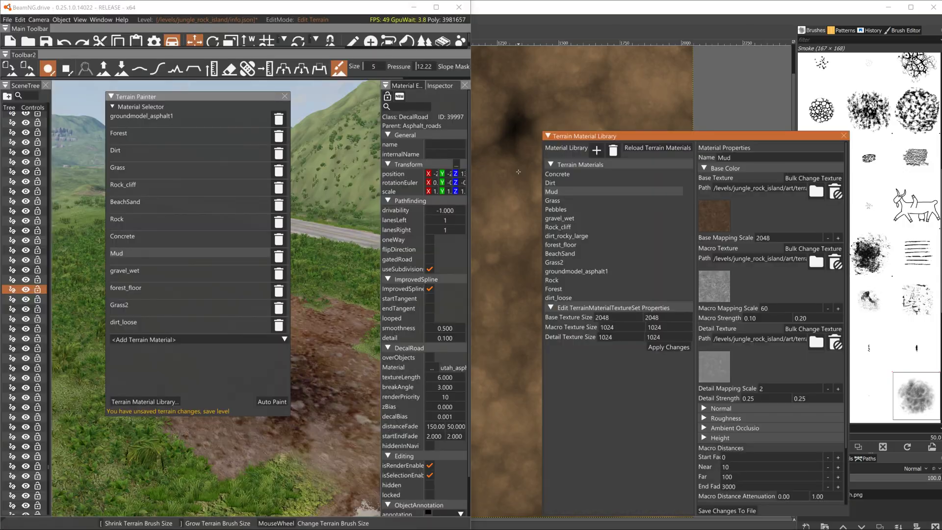
drag(328, 12, 330, 13)
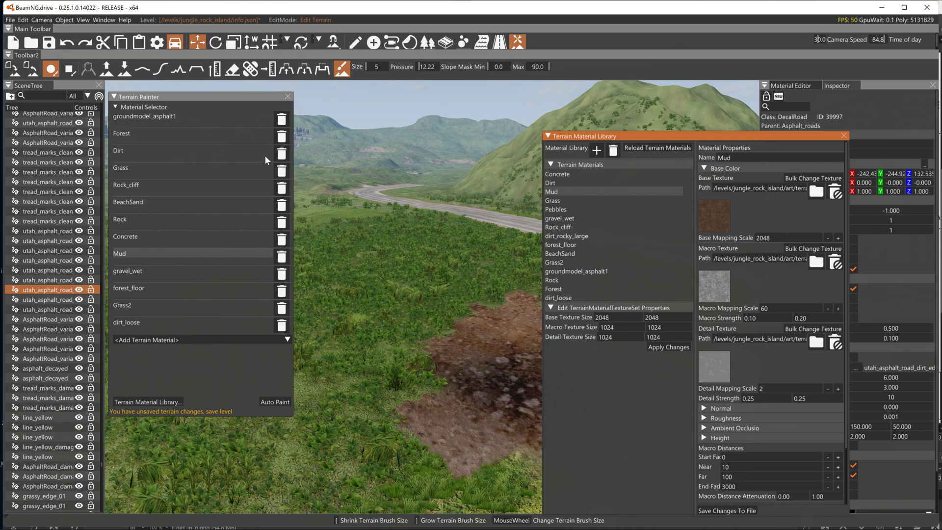
key(alt+Tab)
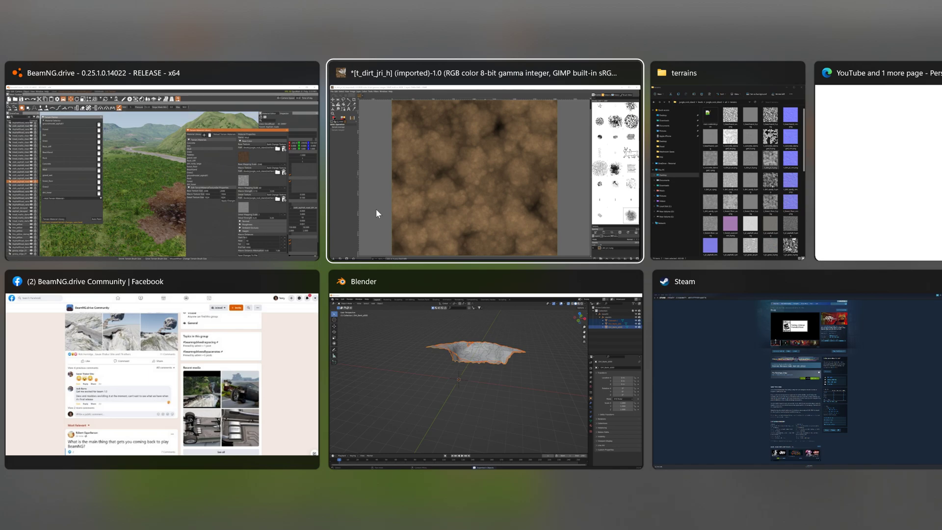
click(376, 209)
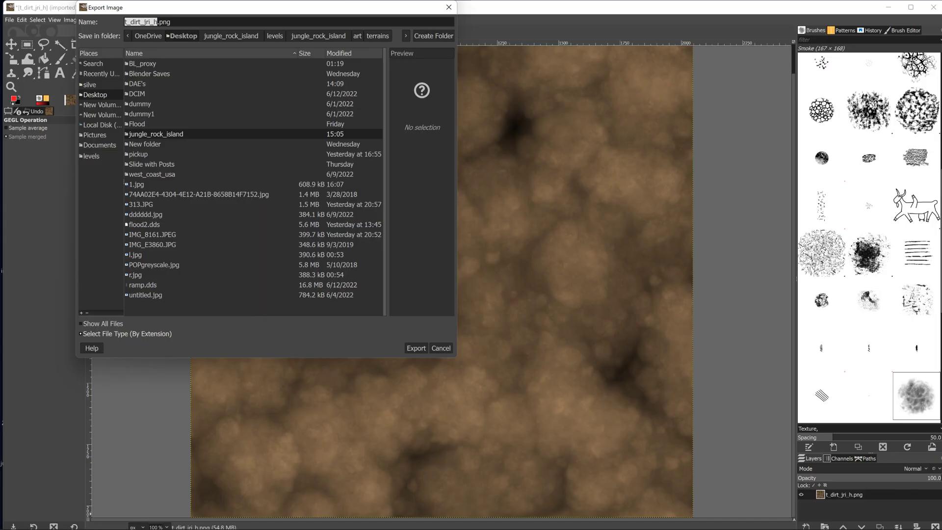
In File Explorer, follow the Desktop's 0.25 shortcut to levels/jungle_rock_island/art/terrains to locate the level's custom mud texture.
click(340, 519)
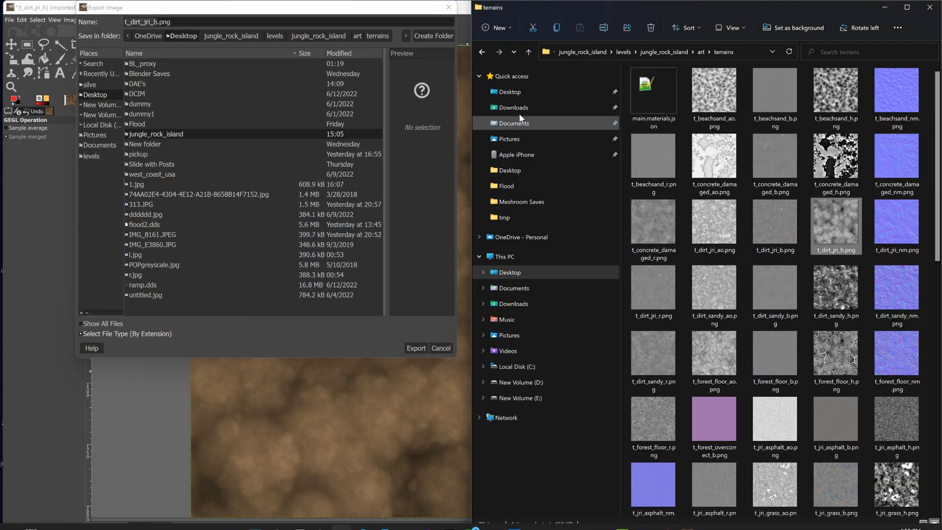
click(512, 91)
drag(611, 7, 243, 15)
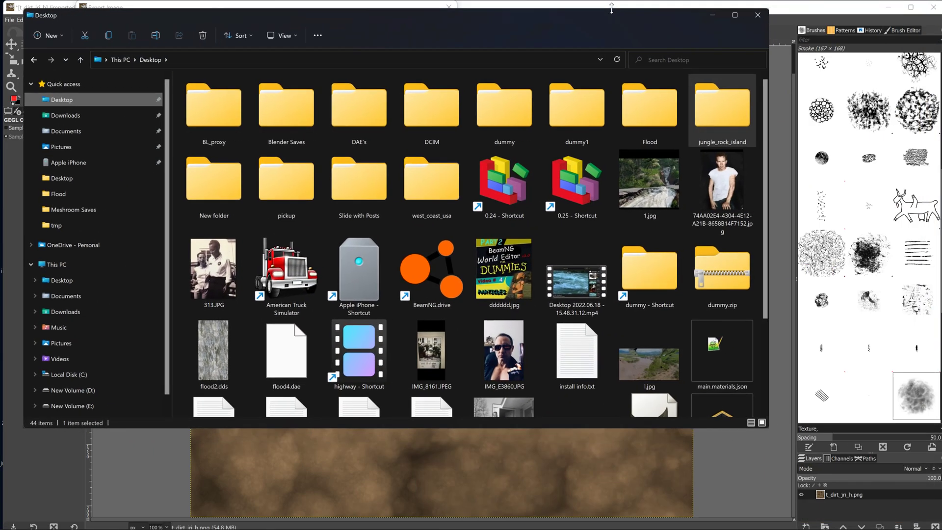
double_click(570, 196)
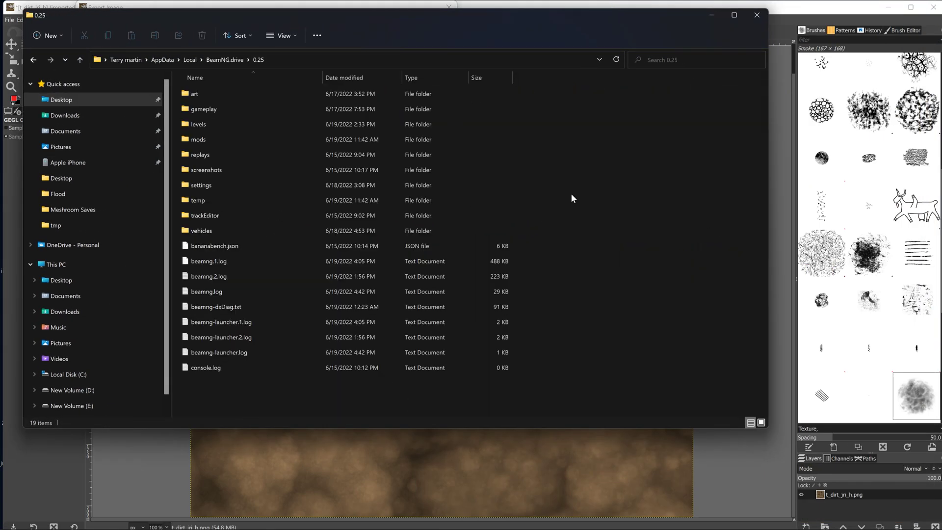
double_click(206, 126)
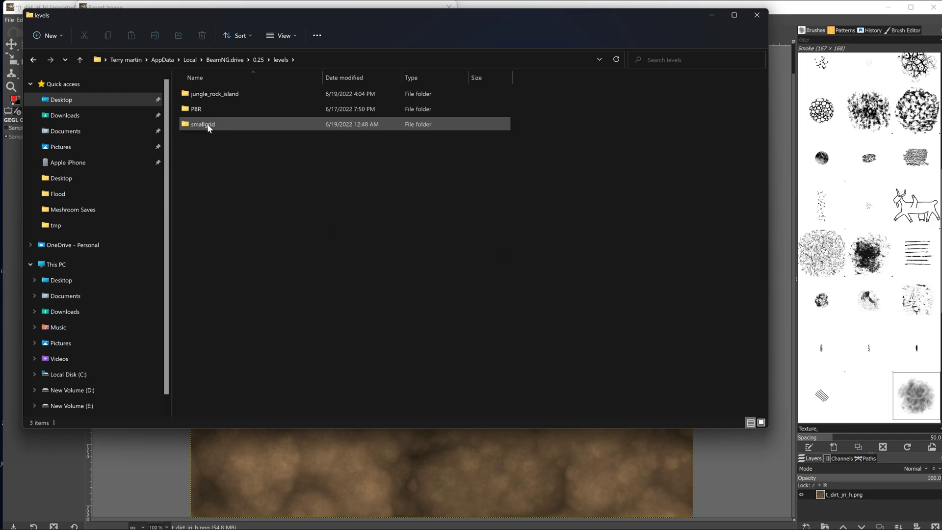
double_click(210, 94)
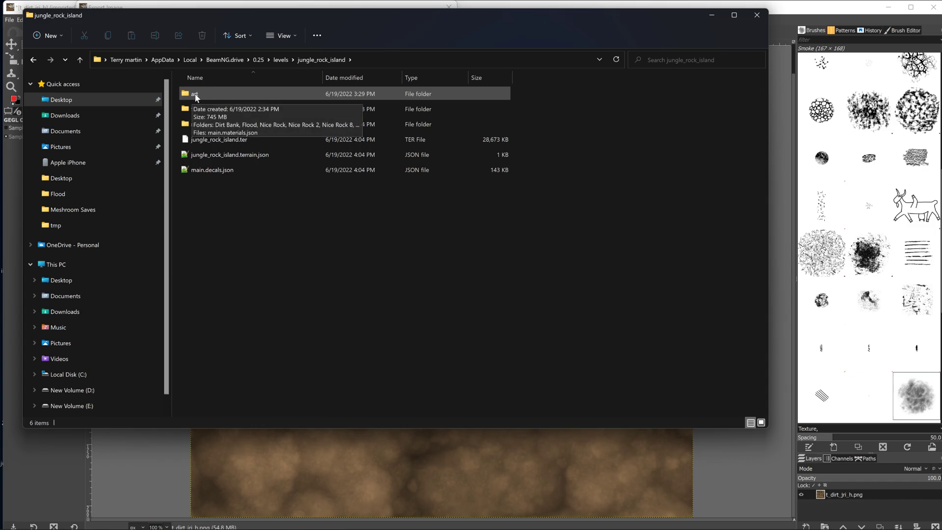
double_click(195, 95)
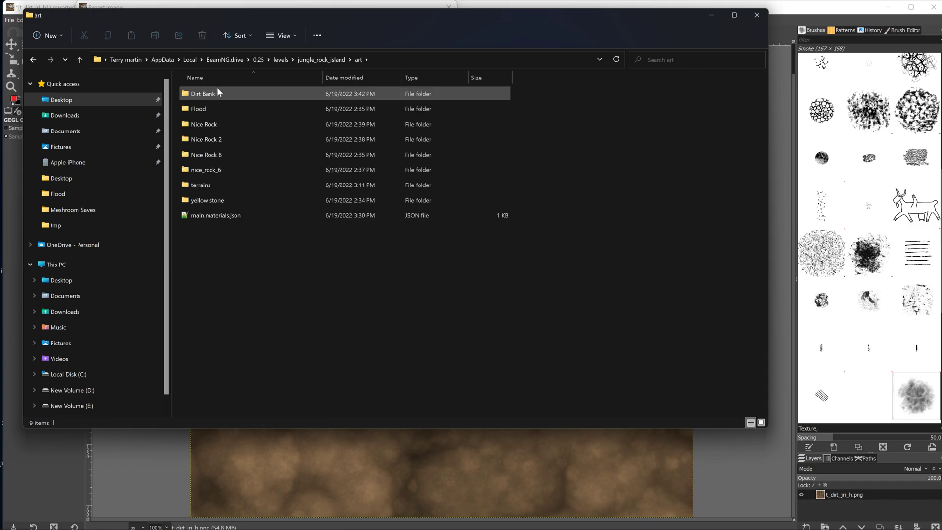
double_click(201, 187)
click(243, 109)
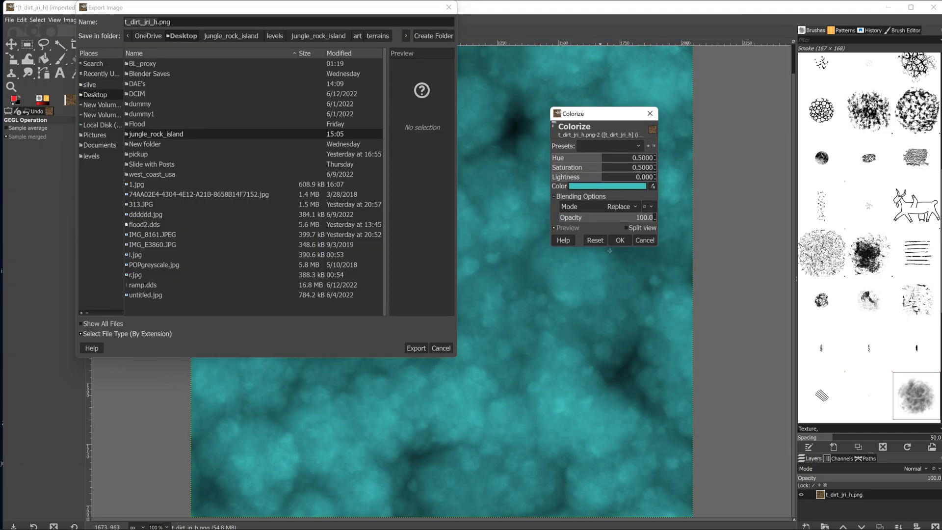
Cancel the stray Colorize operation and set the export folder to BeamNG.drive/0.25/levels/jungle_rock_island/art/terrains.
click(645, 239)
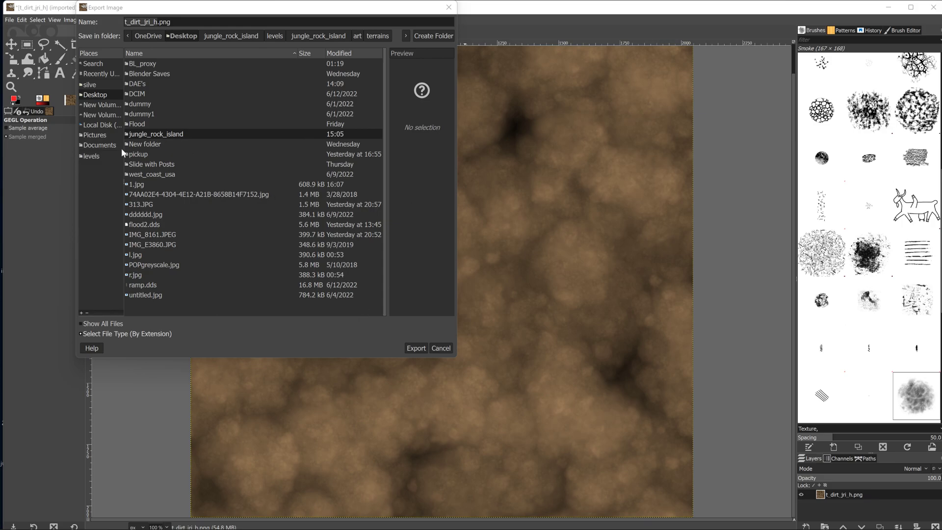
click(102, 156)
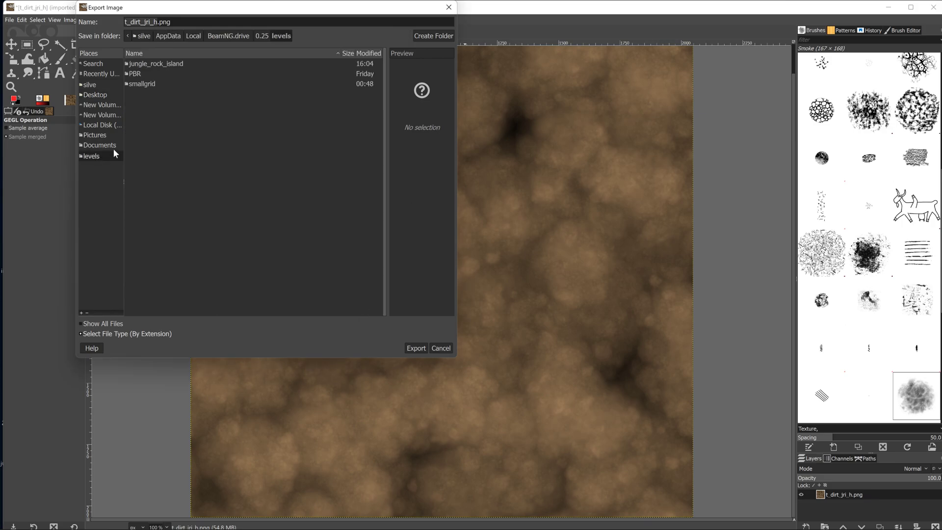
double_click(151, 64)
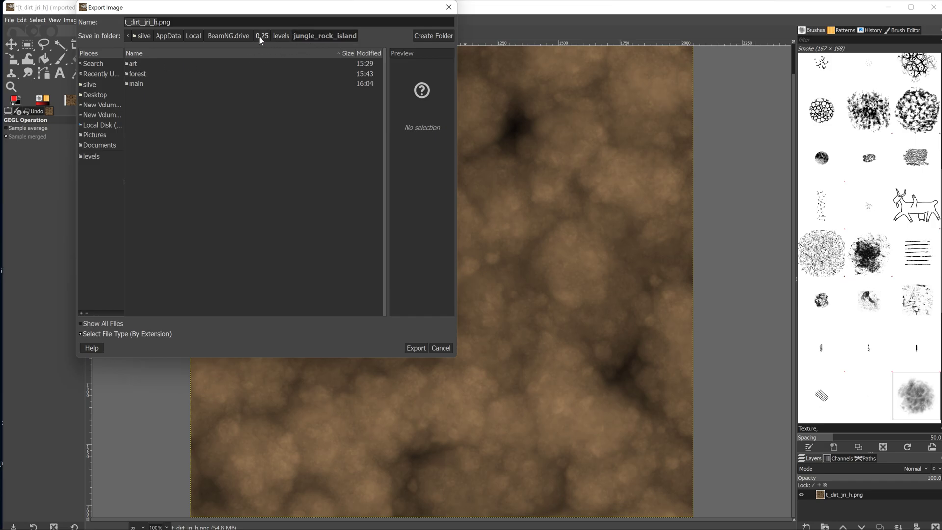
double_click(135, 62)
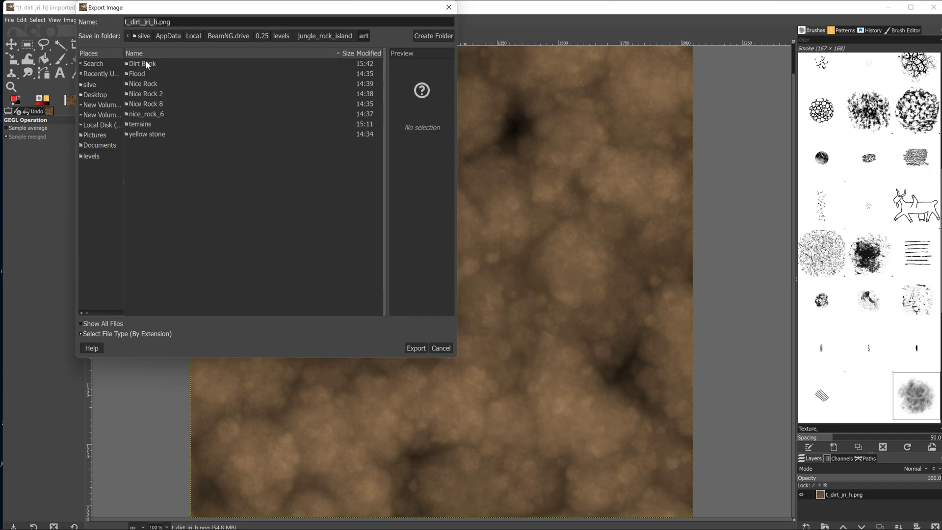
double_click(146, 121)
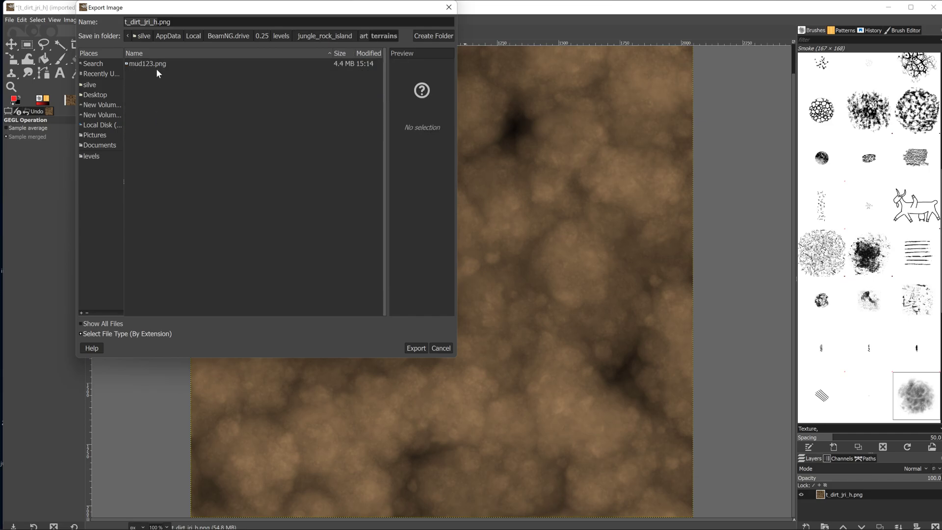
Export the image as mud1234.png with the default PNG options.
click(156, 63)
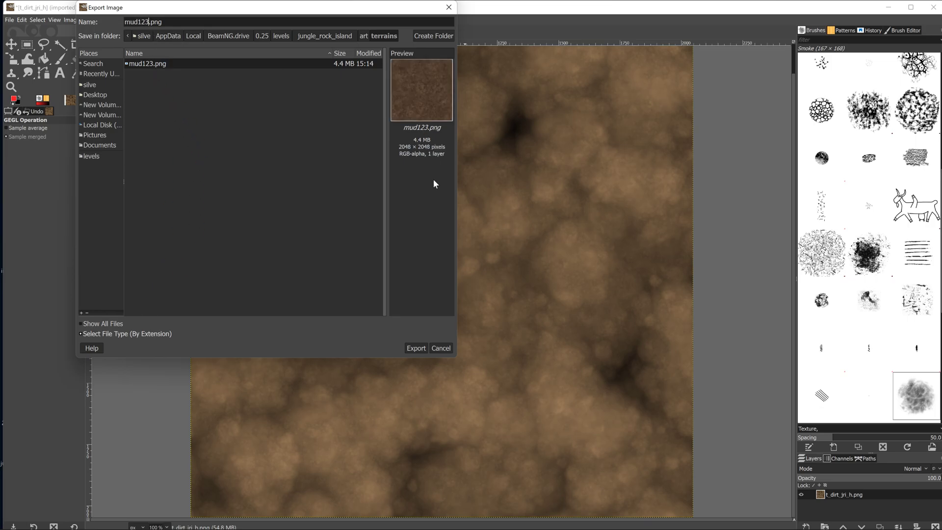
text(4)
click(415, 348)
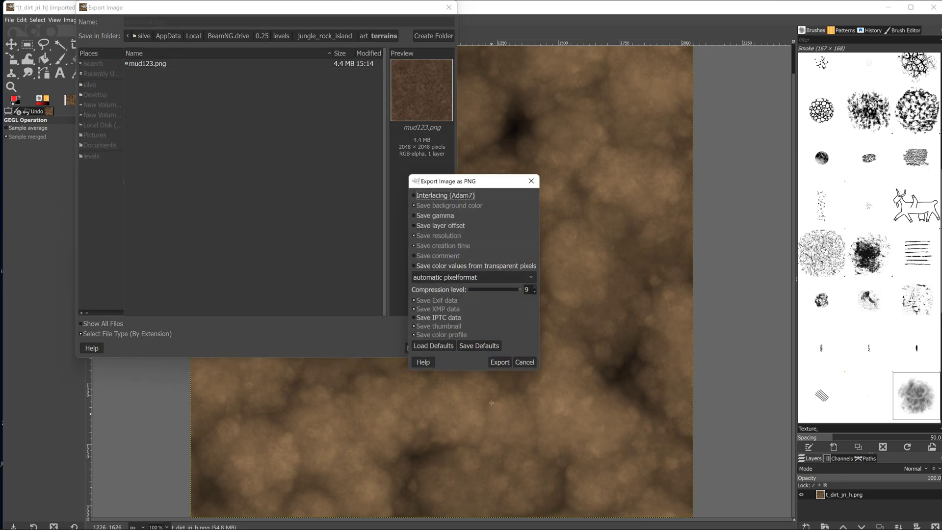
click(493, 363)
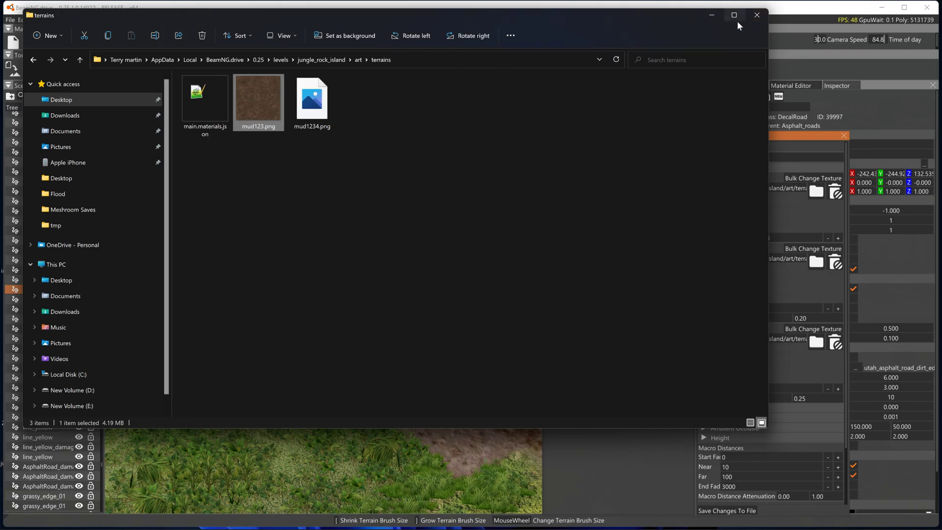
Close the File Explorer window, assign mud1234.png as the Dirt terrain material's base texture and save the material changes.
click(749, 20)
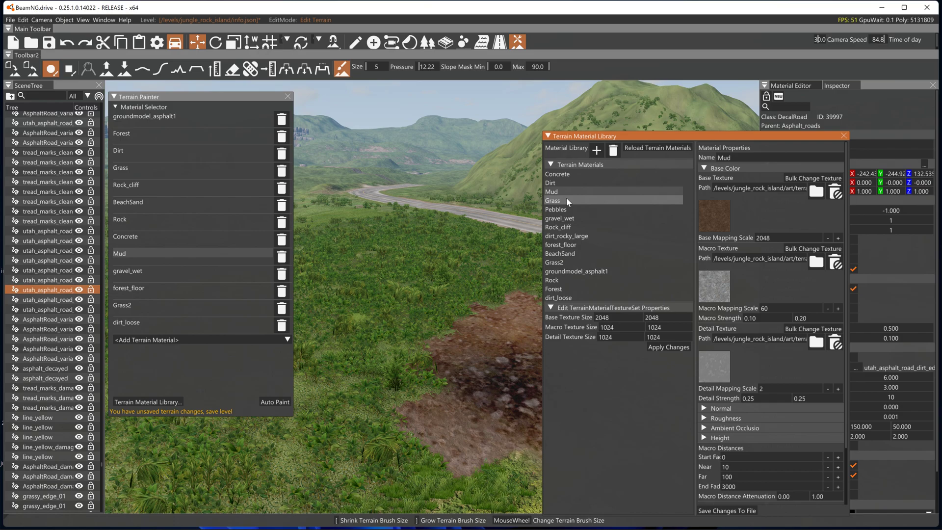
click(565, 184)
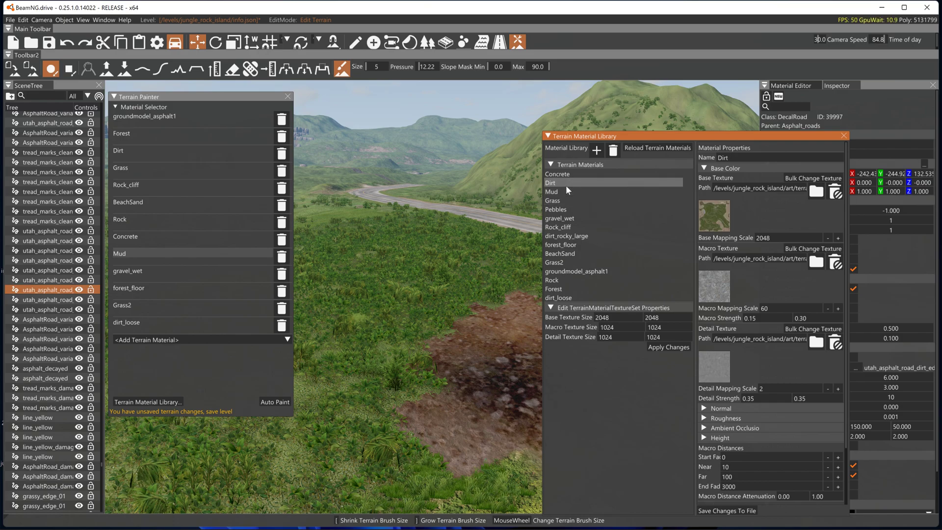
click(725, 215)
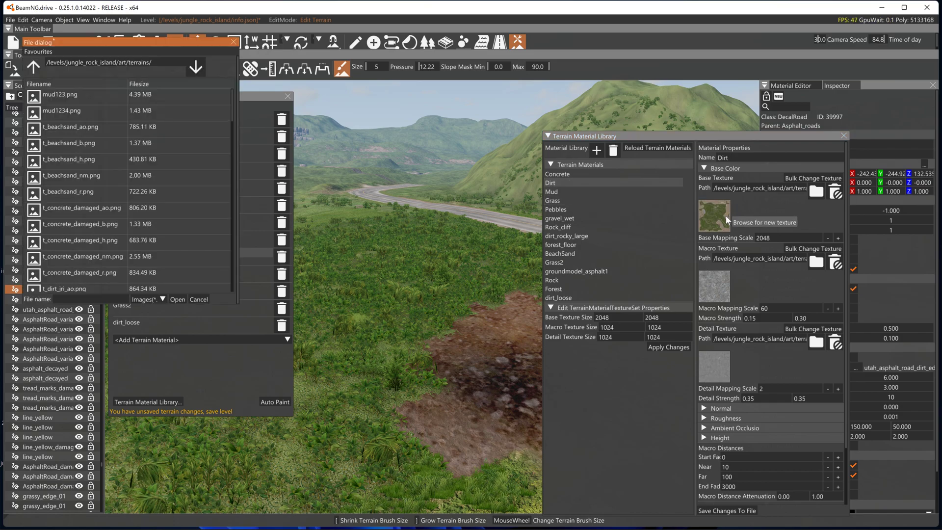
click(70, 110)
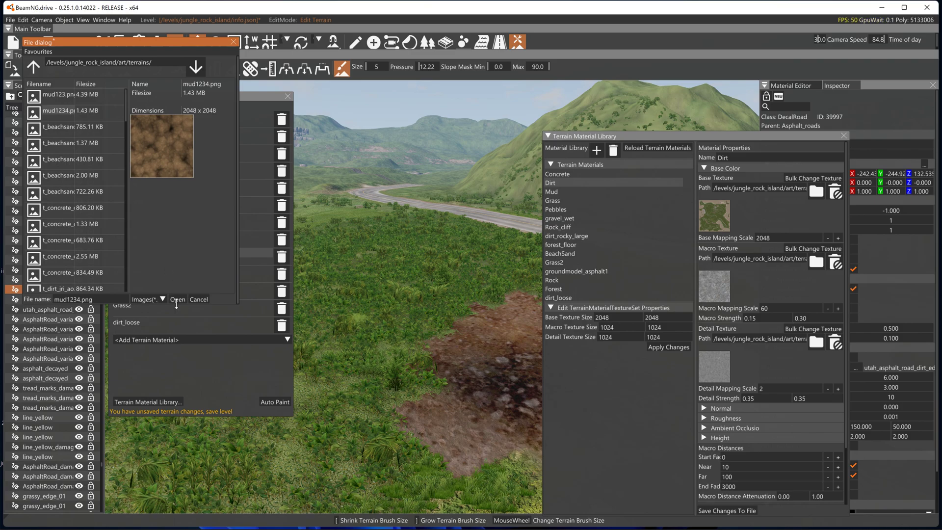
click(177, 300)
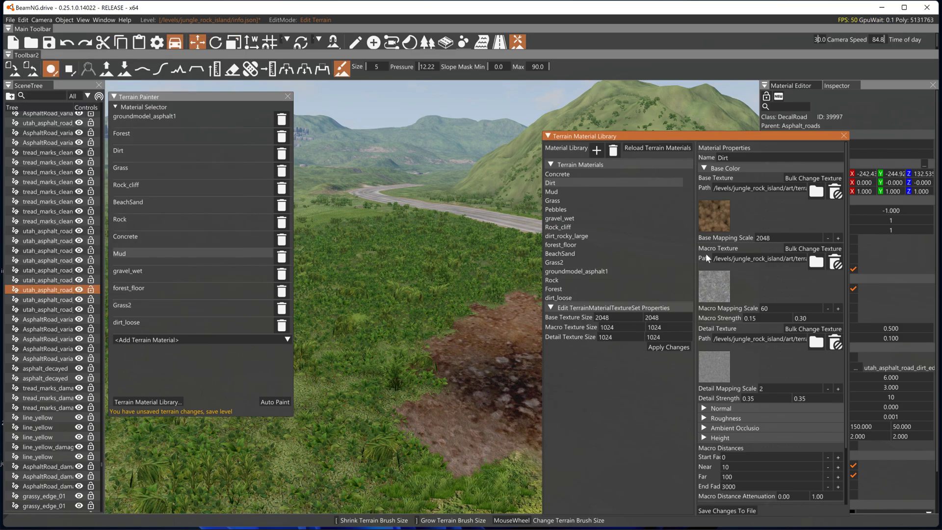
click(749, 512)
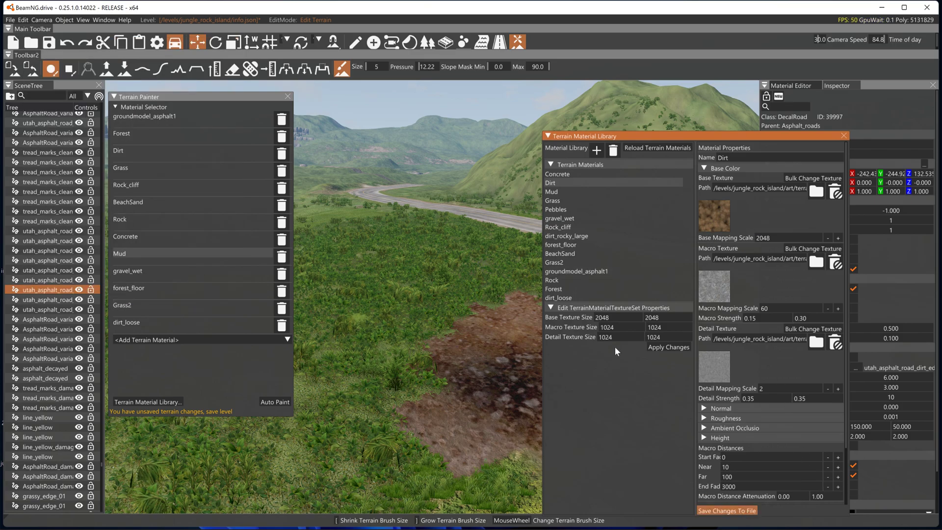
Paint the Dirt material over the grass and the existing mud patch beside the road, with the terrain brush at size 9.
click(130, 253)
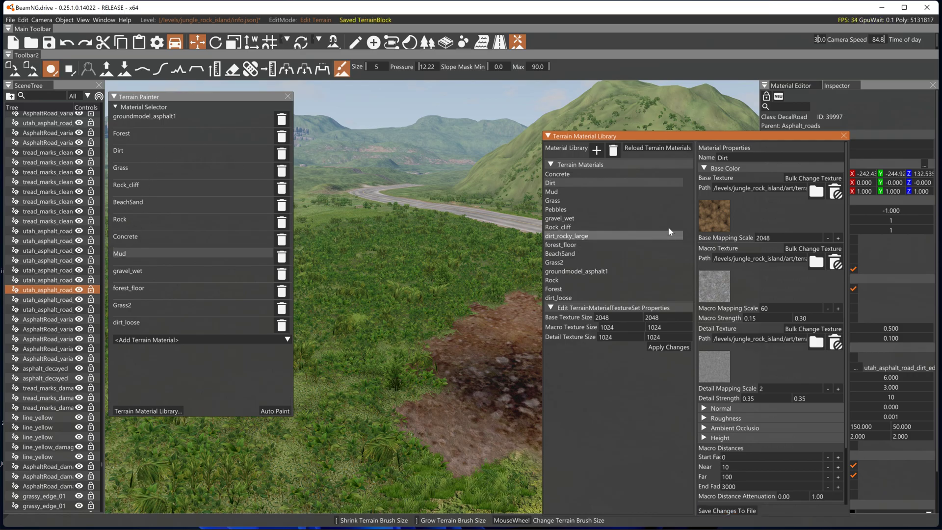
click(148, 148)
mouse_move(439, 343)
mouse_down()
mouse_move(390, 331)
mouse_move(393, 319)
mouse_move(325, 357)
mouse_move(373, 275)
mouse_move(363, 278)
mouse_move(331, 395)
mouse_move(367, 378)
mouse_move(383, 423)
mouse_move(437, 263)
mouse_move(425, 270)
mouse_up()
scroll(387, 295, up, 4)
mouse_move(487, 226)
right_down()
mouse_move(393, 288)
mouse_move(438, 260)
mouse_move(357, 325)
right_up()
drag(357, 326, 384, 314)
right_drag(384, 314, 479, 272)
mouse_move(344, 307)
mouse_down()
mouse_move(303, 297)
mouse_move(308, 265)
mouse_up()
mouse_move(314, 264)
right_down()
mouse_move(474, 269)
mouse_move(342, 257)
right_up()
drag(342, 257, 364, 256)
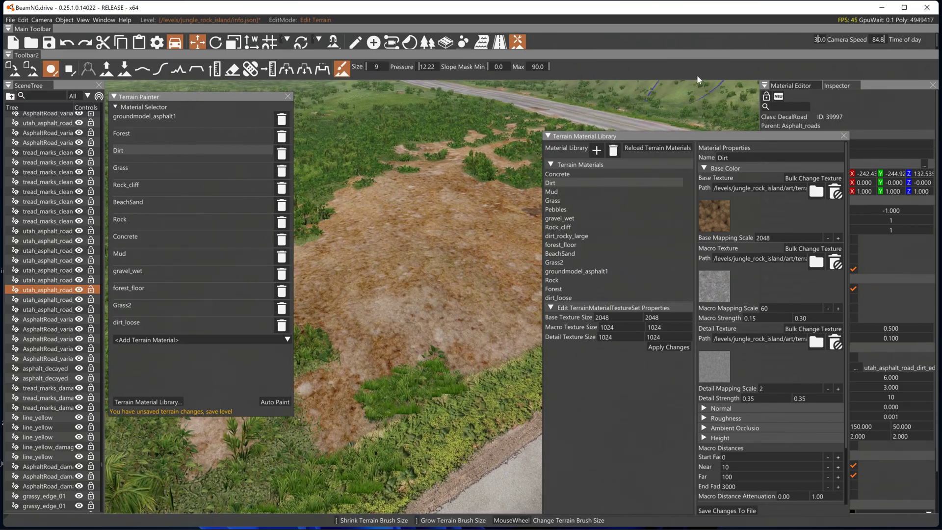
Open Task Manager, examine the GPU performance graphs and memory usage, and close it again.
double_click(734, 8)
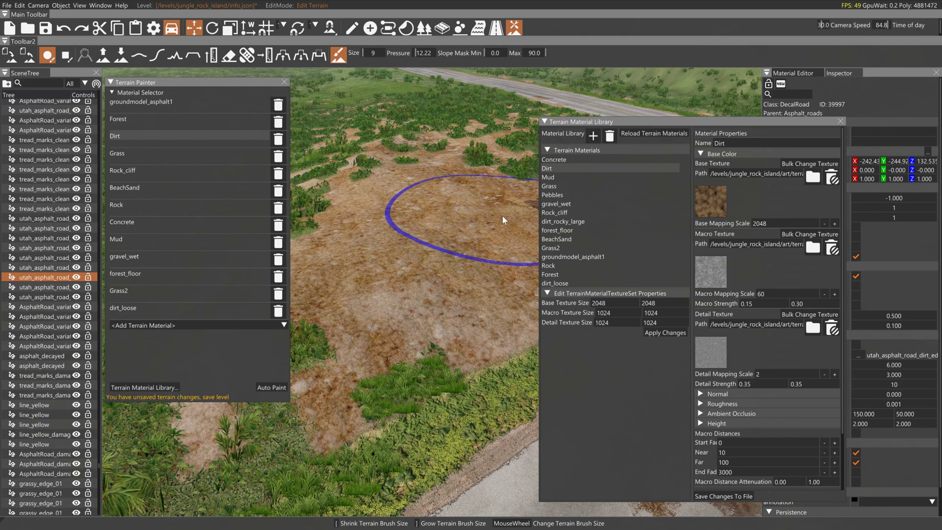
key(ctrl+alt+Delete)
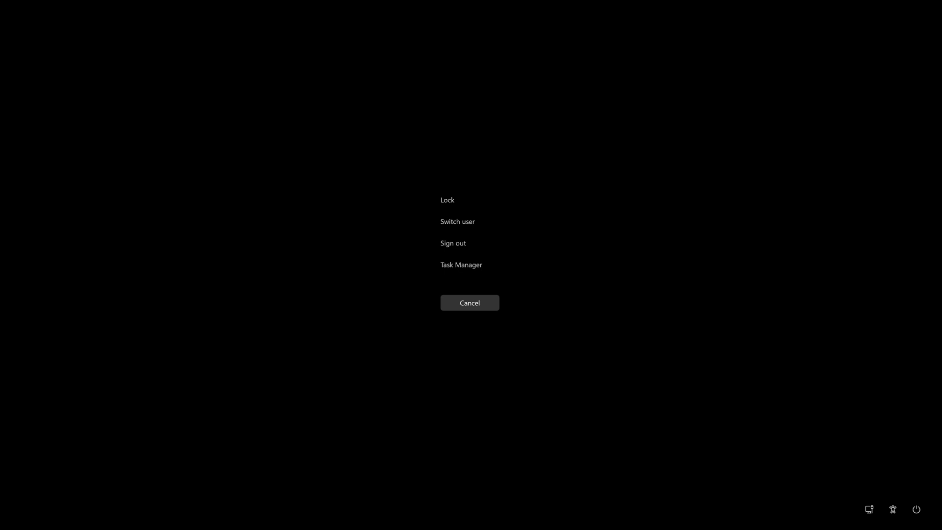
click(456, 269)
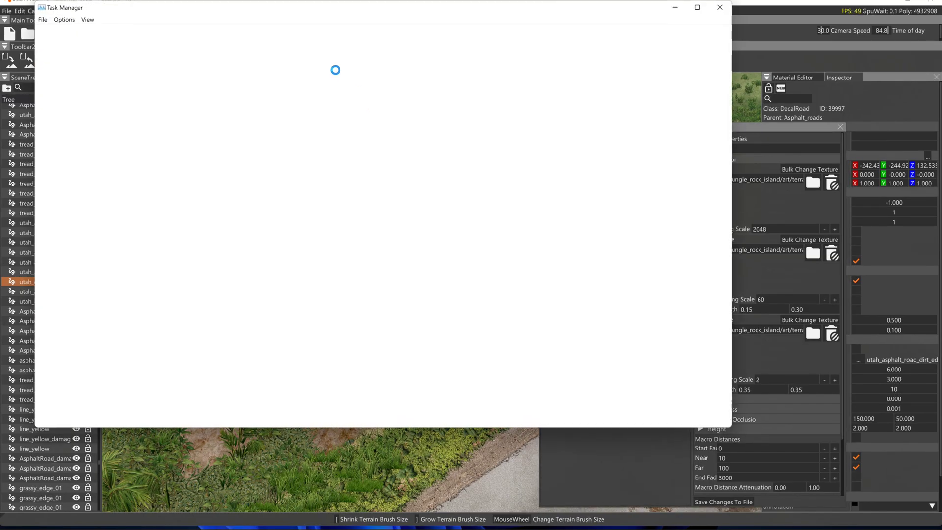
click(86, 31)
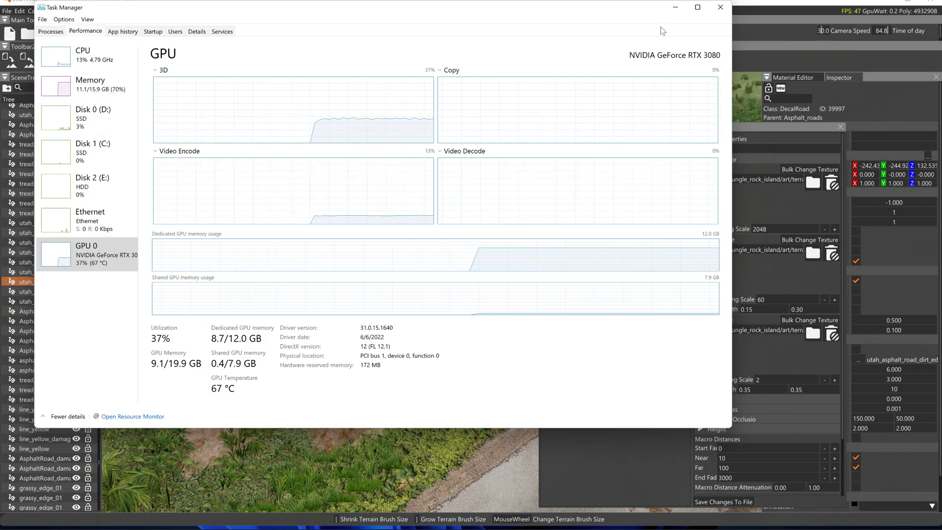
click(719, 7)
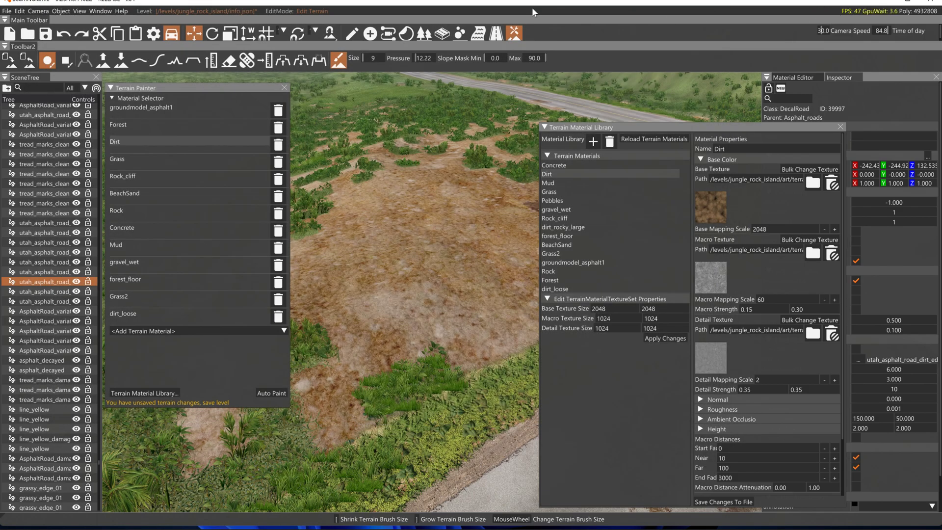
Close the Terrain Painter and Terrain Material Library windows to clear the view of the terrain.
double_click(474, 5)
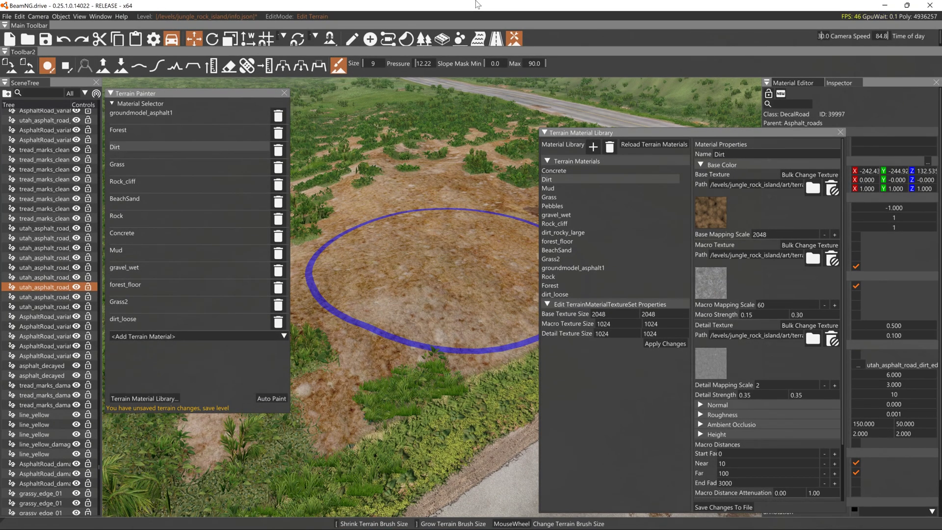
double_click(475, 5)
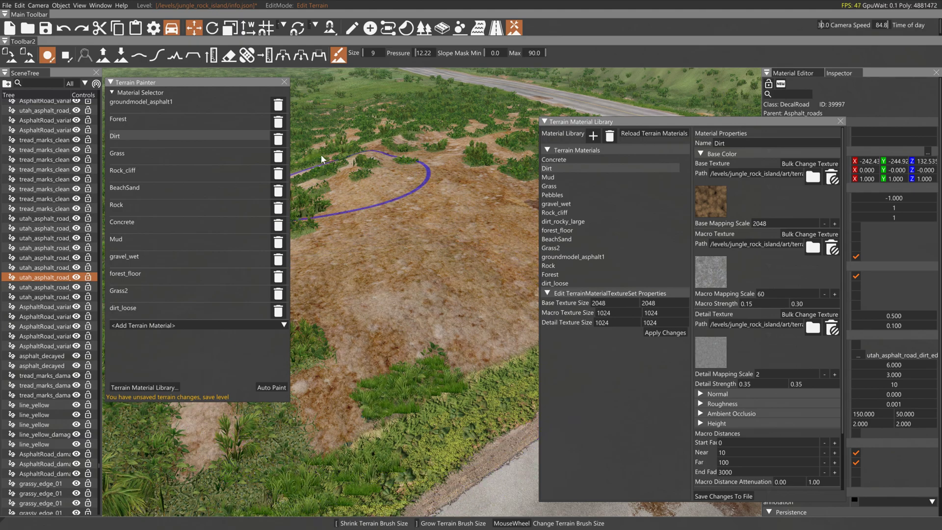
click(284, 81)
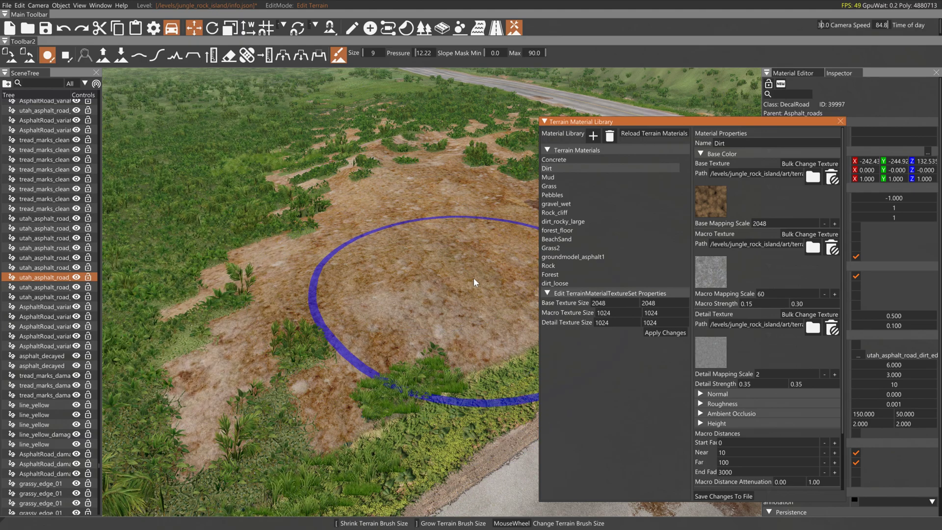
click(840, 121)
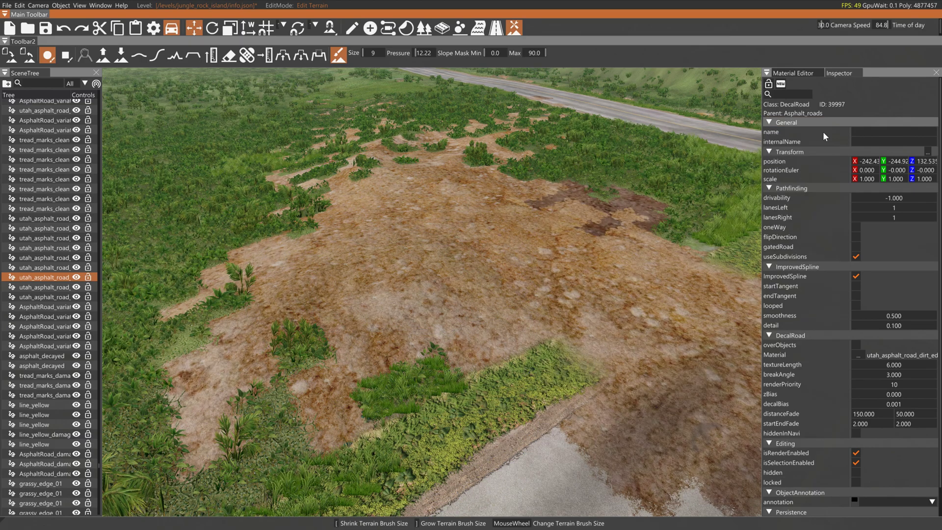
Paint the Dirt material over the vegetation on the riverbank near the bridge, enlarging the terrain brush to size 14.
key(w)
right_drag(542, 252, 507, 252)
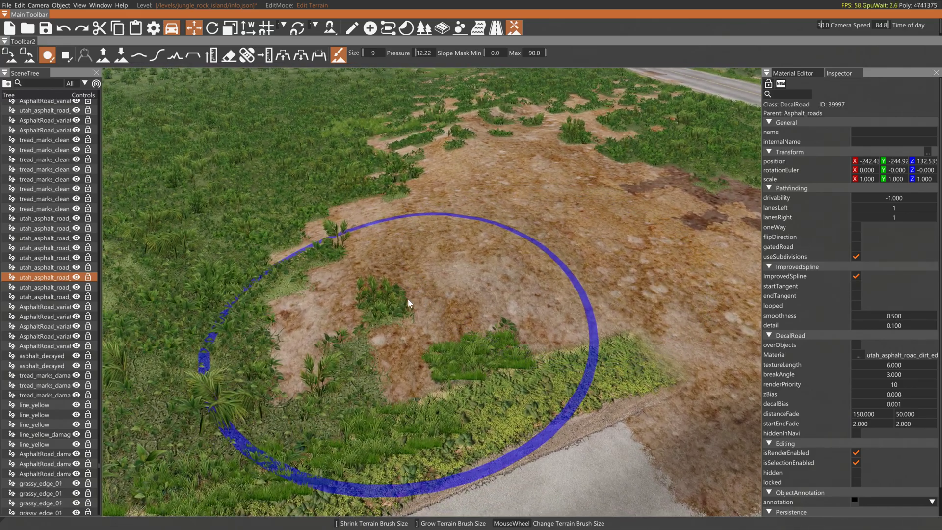
key(s)
mouse_move(410, 303)
right_down()
mouse_move(422, 255)
mouse_move(392, 218)
mouse_move(339, 209)
mouse_move(275, 245)
right_up()
key(w)
key(s)
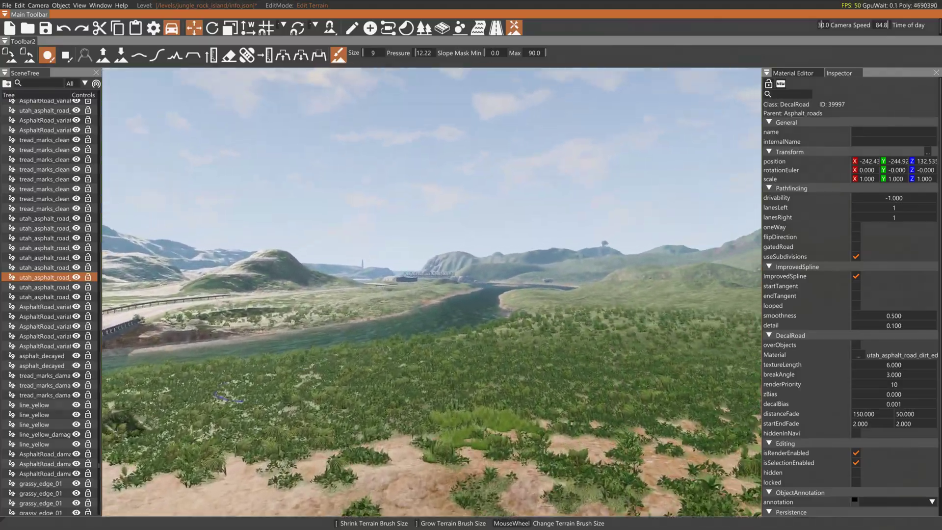
key(w)
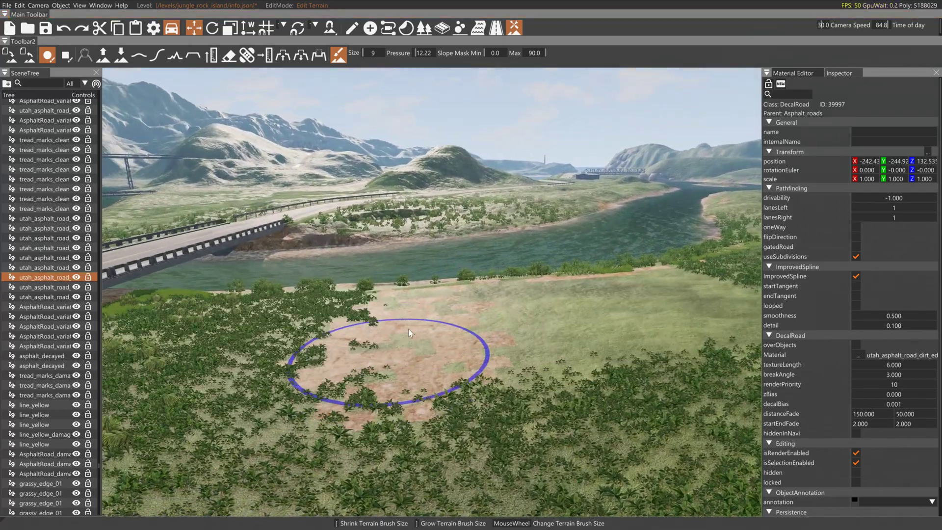
right_drag(412, 322, 399, 328)
scroll(400, 327, up, 2)
mouse_move(400, 328)
mouse_down()
mouse_move(281, 475)
mouse_move(412, 260)
mouse_up()
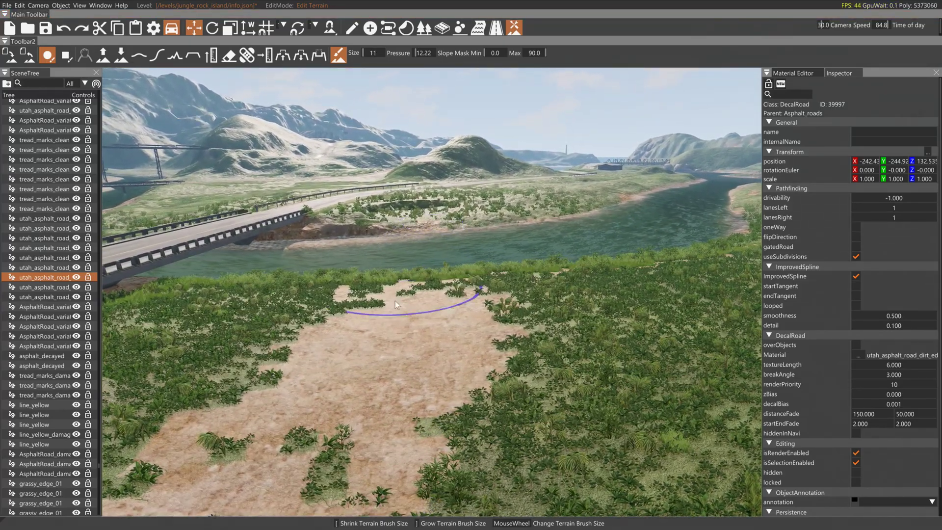
scroll(577, 341, up, 3)
mouse_move(578, 340)
mouse_down()
mouse_move(525, 343)
mouse_move(428, 295)
mouse_move(471, 284)
mouse_up()
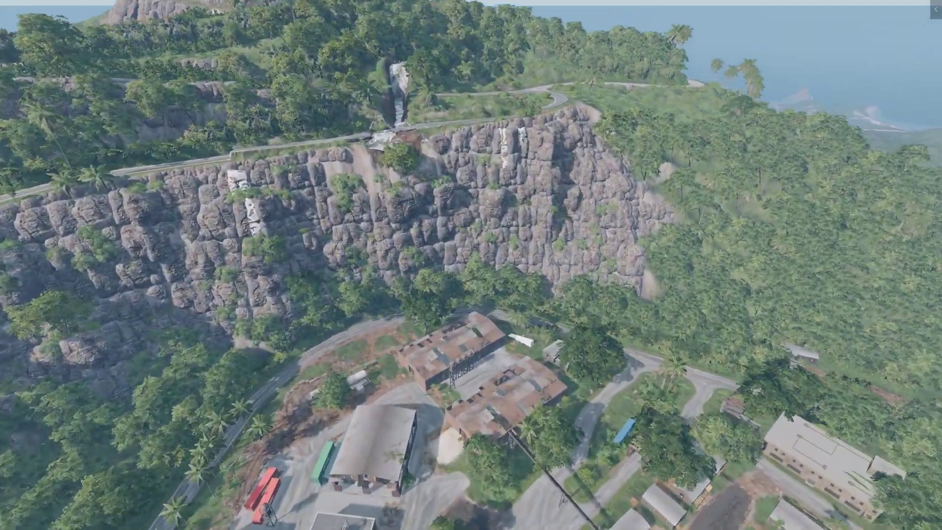
Hide the world editor and save a screenshot of the cliff and the industrial buildings below it.
key(F11)
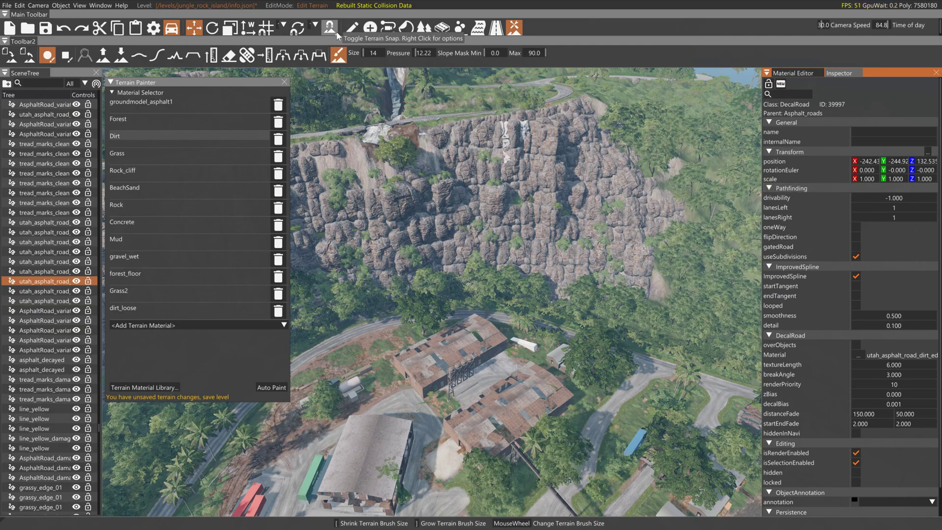
key(F11)
key(F12)
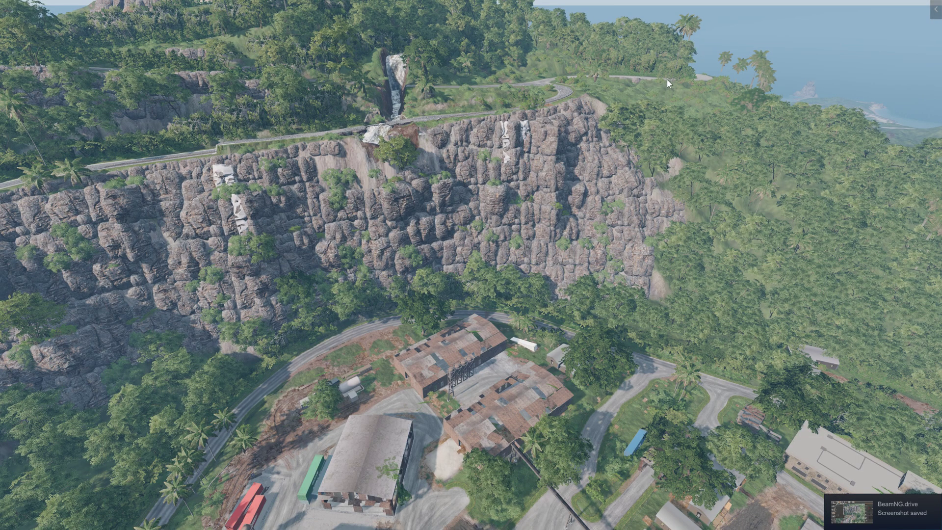
Set Vertical Sync to Off in the display options and return to the world editor.
key(Escape)
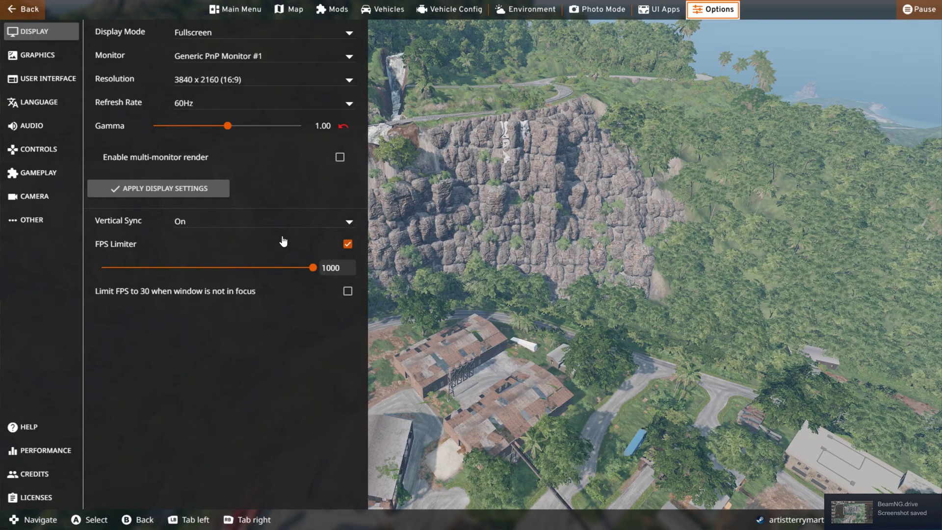
click(195, 223)
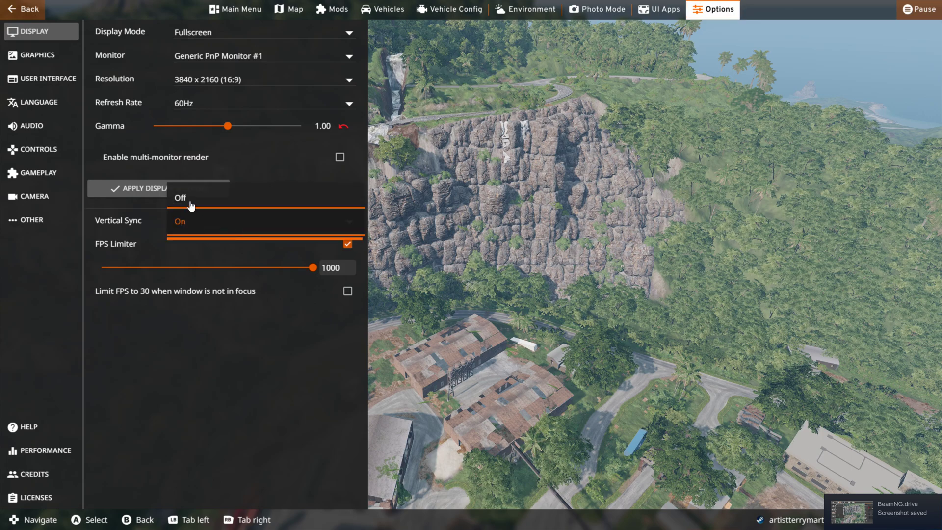
click(190, 204)
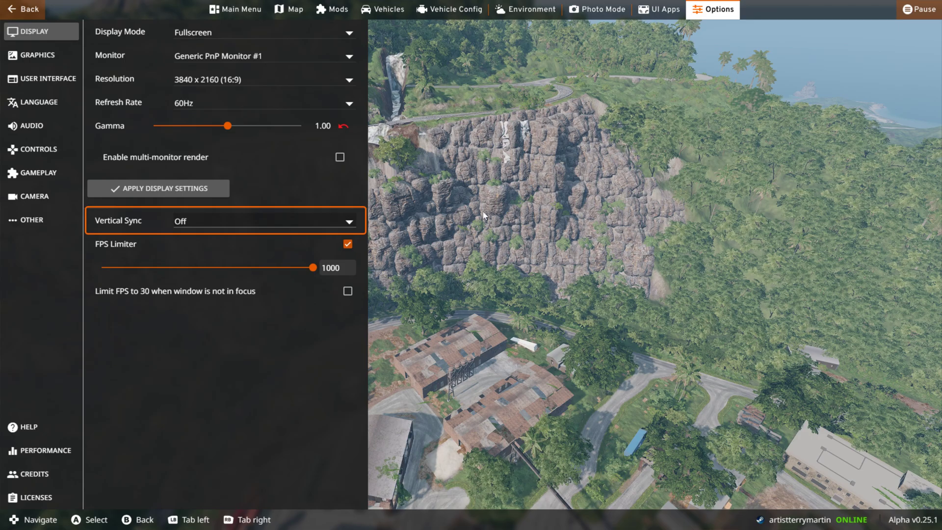
key(F11)
key(F11)
key(F11)
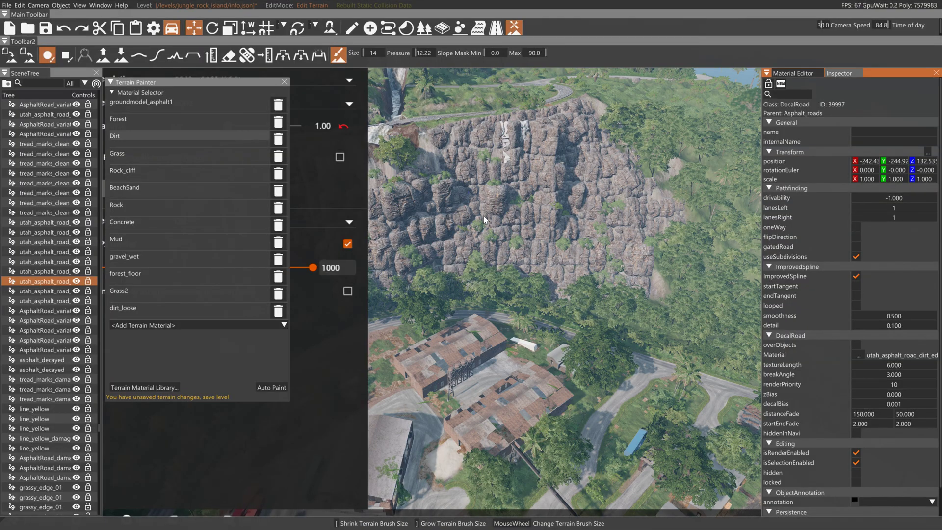
Look over the forested cliffs in the editor, checking the frame rate, and review the Vertical Sync choices in the display options.
right_drag(484, 216, 275, 152)
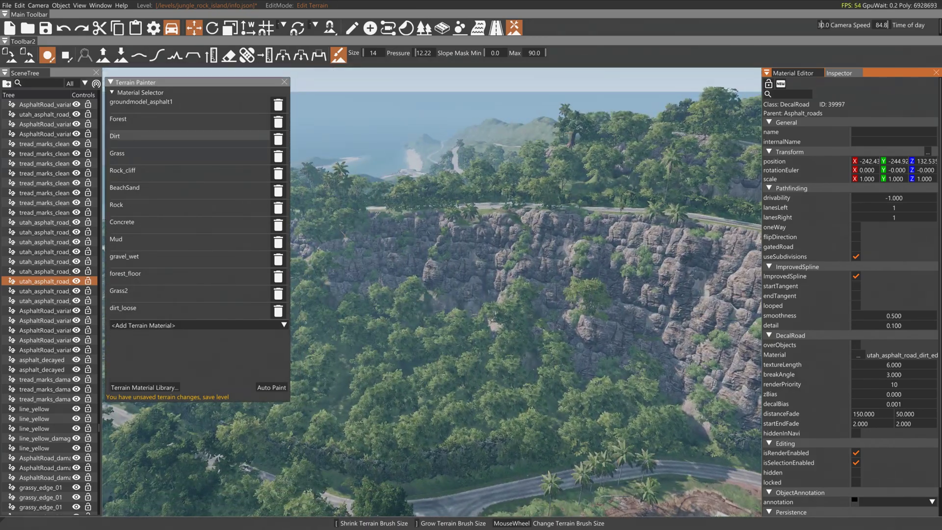
right_drag(442, 216, 360, 241)
key(d)
key(a)
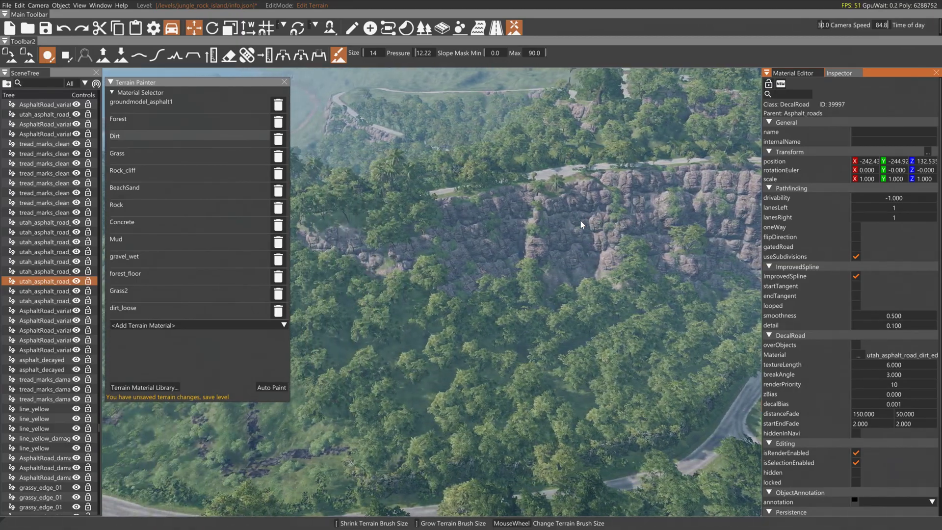
key(d)
key(a)
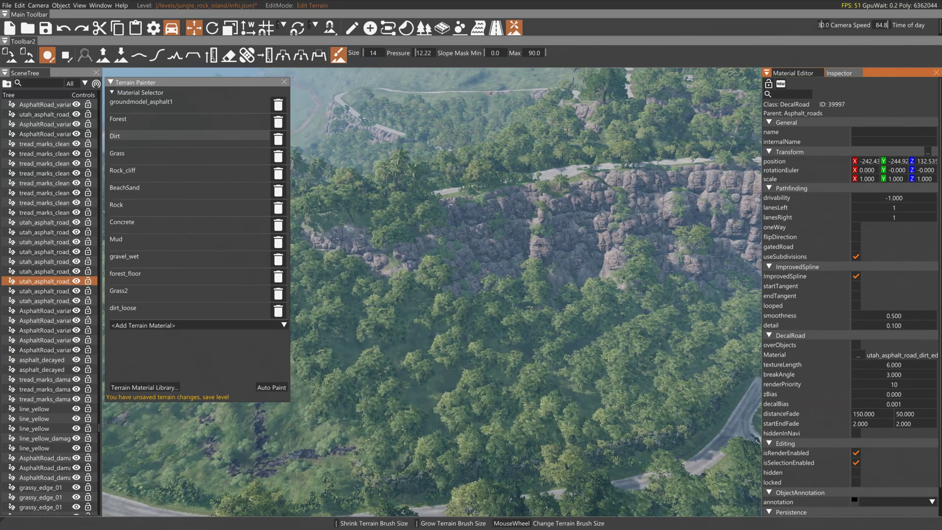
key(F11)
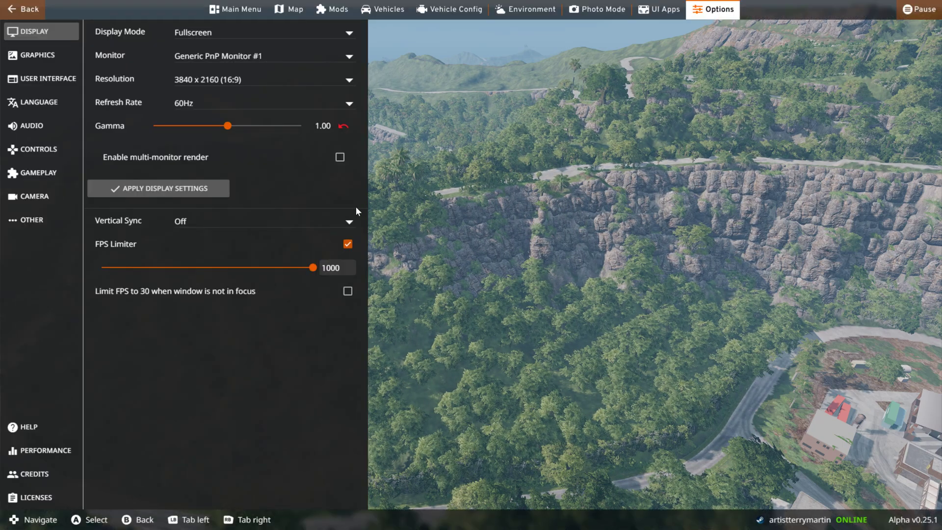
click(202, 219)
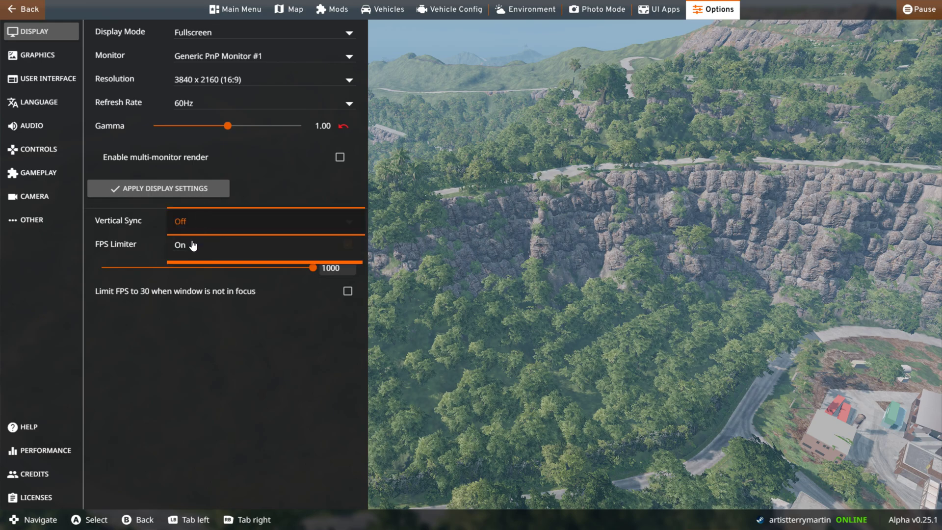
click(185, 223)
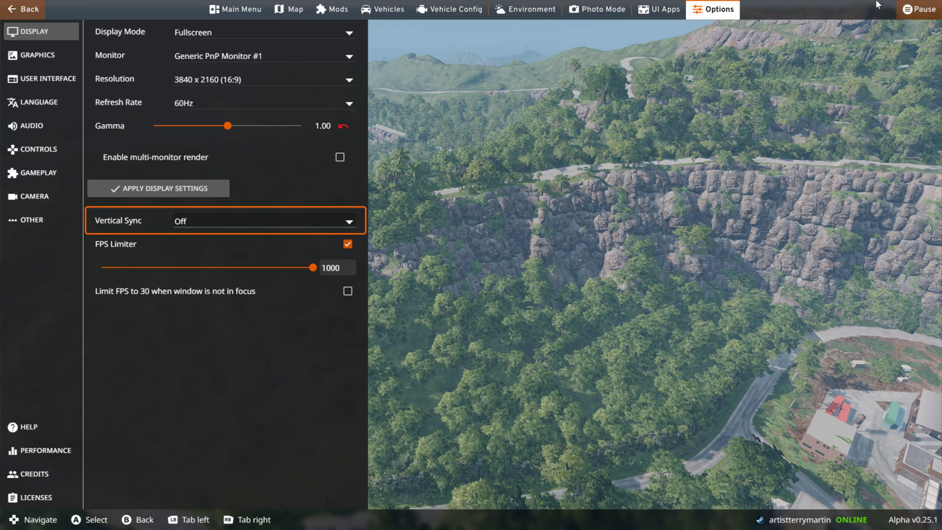
Minimize the game after switching it to windowed mode, and set the global Low Latency Mode to Off in NVIDIA Control Panel.
key(alt+Return)
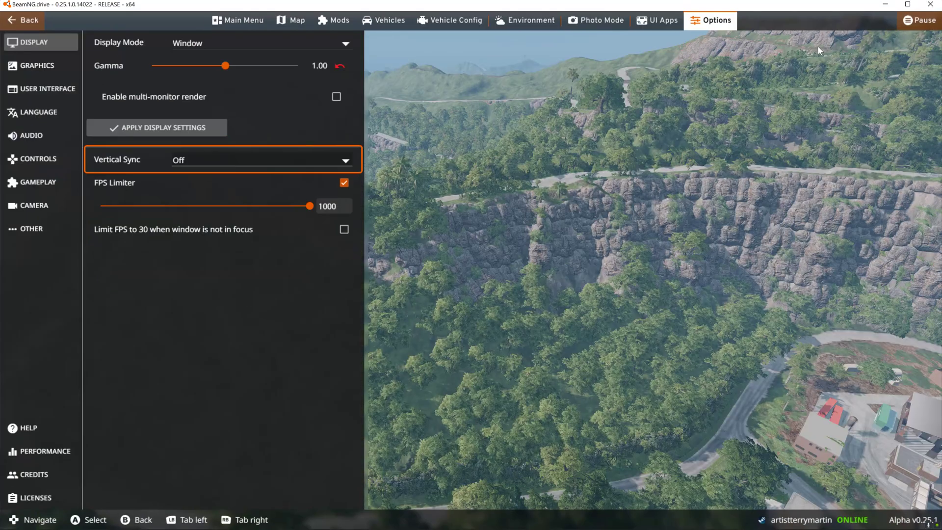
click(879, 5)
right_click(555, 167)
mouse_move(744, 525)
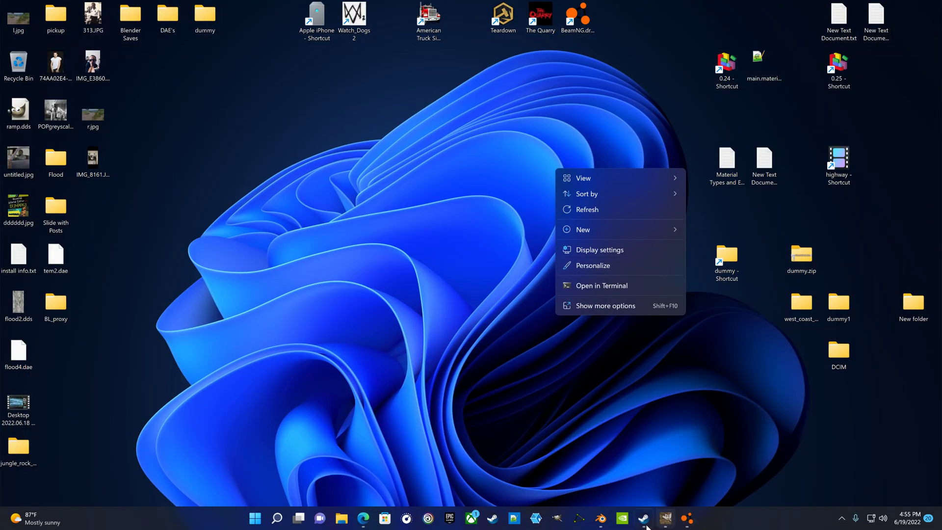
click(622, 521)
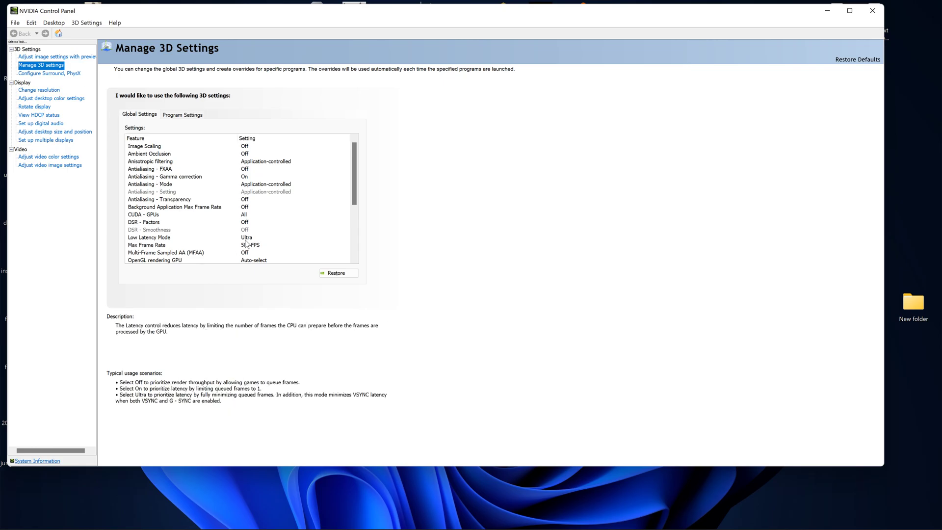
click(261, 238)
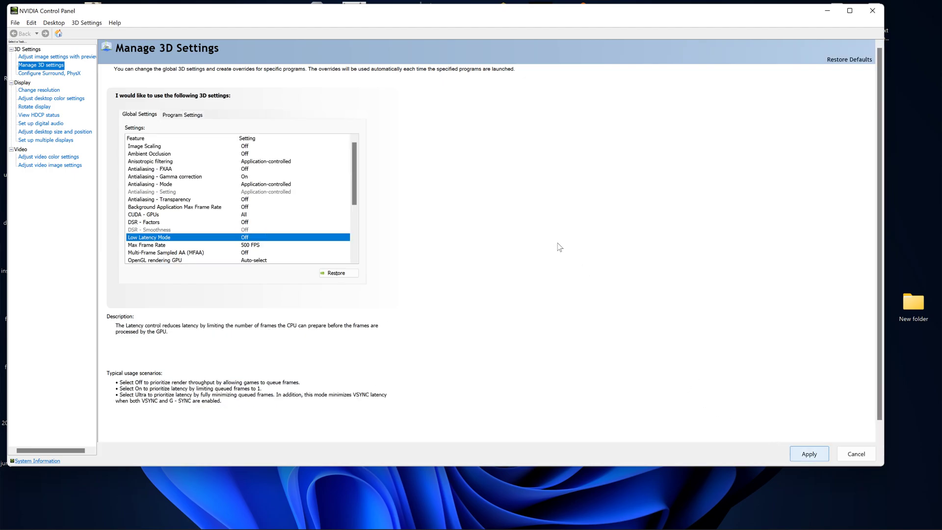
click(827, 11)
Switch back to BeamNG.drive, leave the options menu and reopen the world editor.
key(super+Tab)
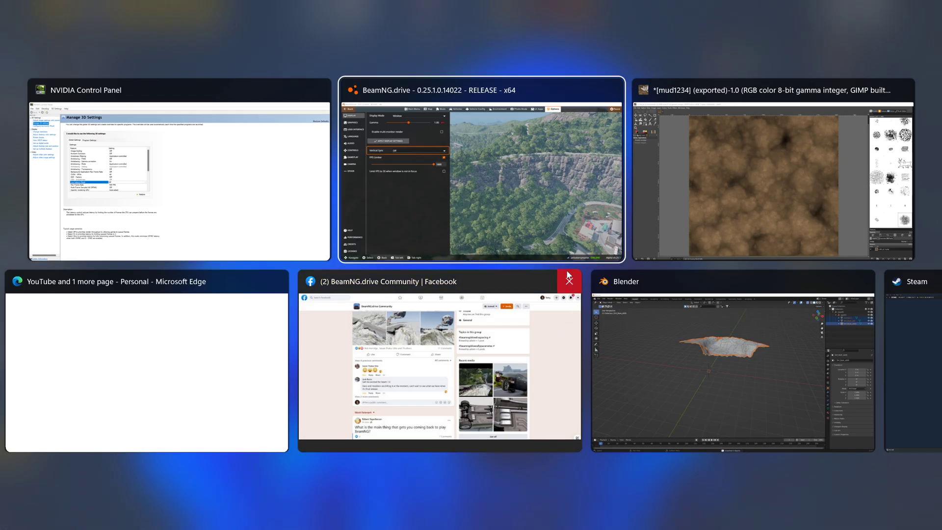
click(531, 172)
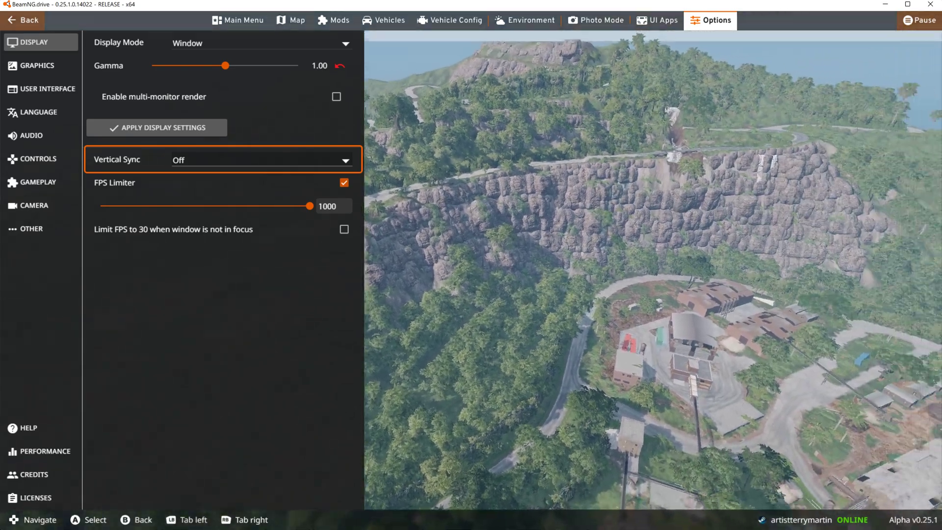
key(Escape)
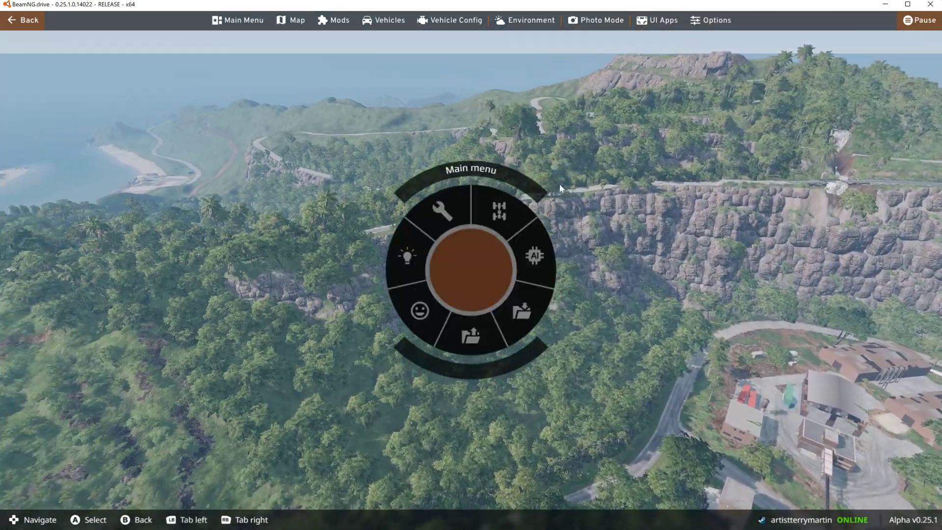
key(Escape)
key(F11)
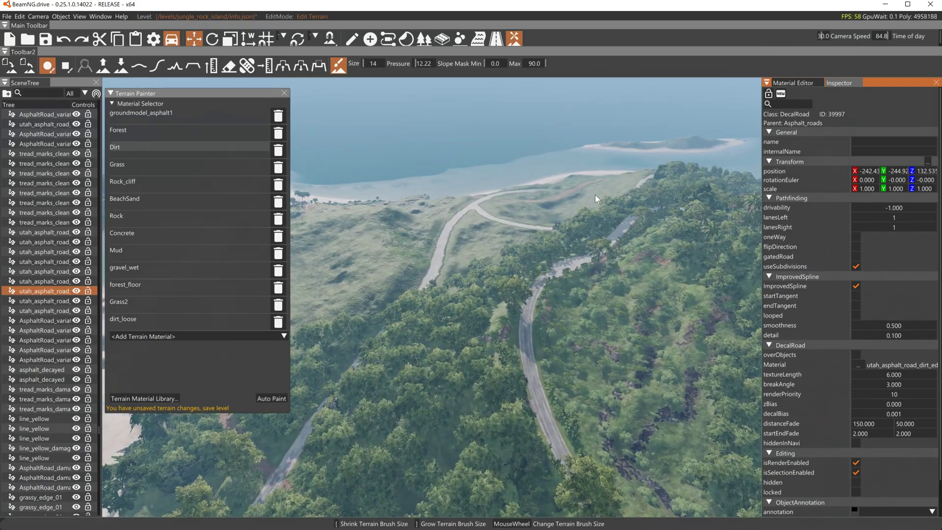
Fly over the island's forest and roads to the open sandy ground, examining the terrain and the frame rate.
key(w)
right_drag(596, 201, 735, 214)
key(w)
right_drag(432, 297, 294, 282)
key(w)
key(d)
key(w)
key(a)
right_drag(431, 142, 585, 155)
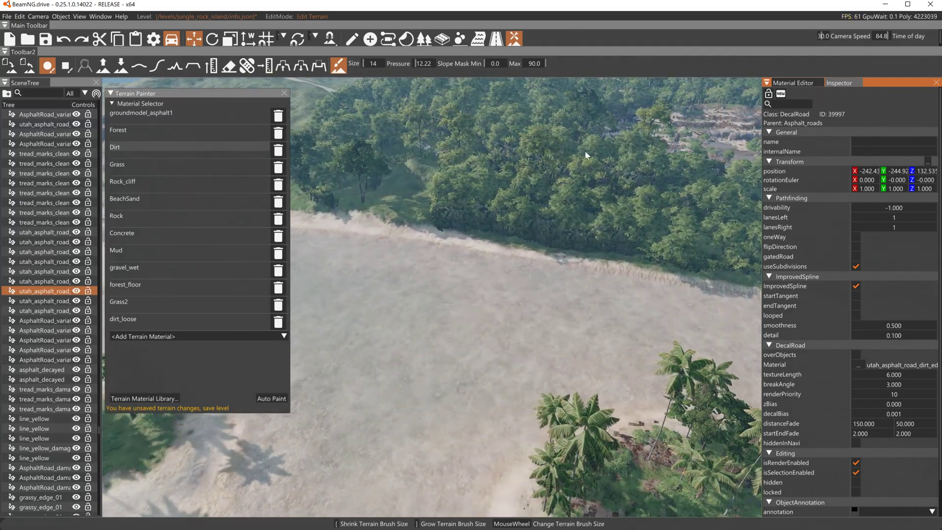
Make the game fill the whole screen and examine the island's coast and forest with the editor interface hidden.
double_click(561, 10)
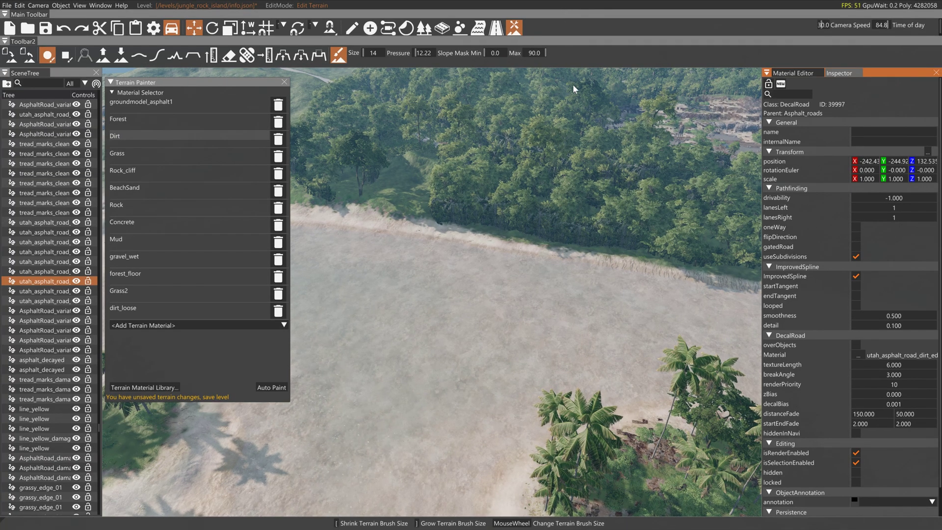
key(a)
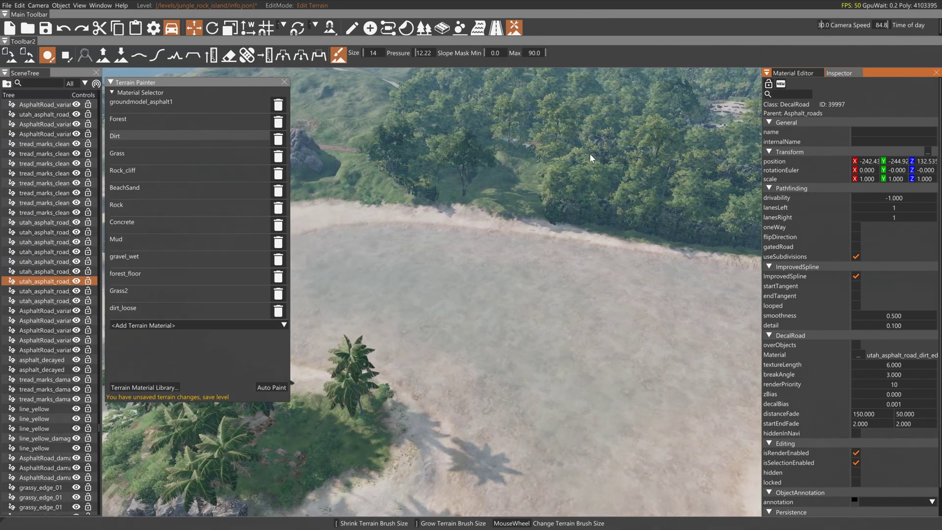
right_drag(590, 154, 689, 137)
key(F11)
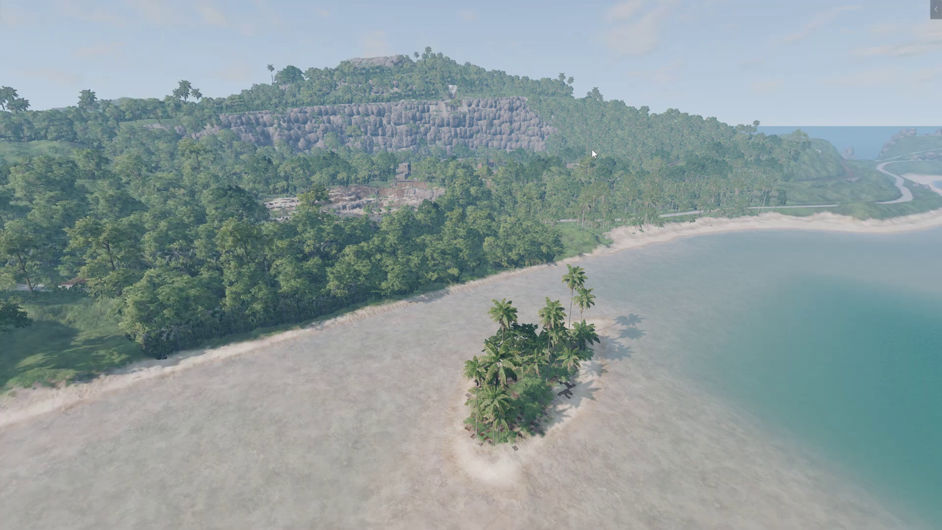
right_drag(579, 150, 601, 81)
key(w)
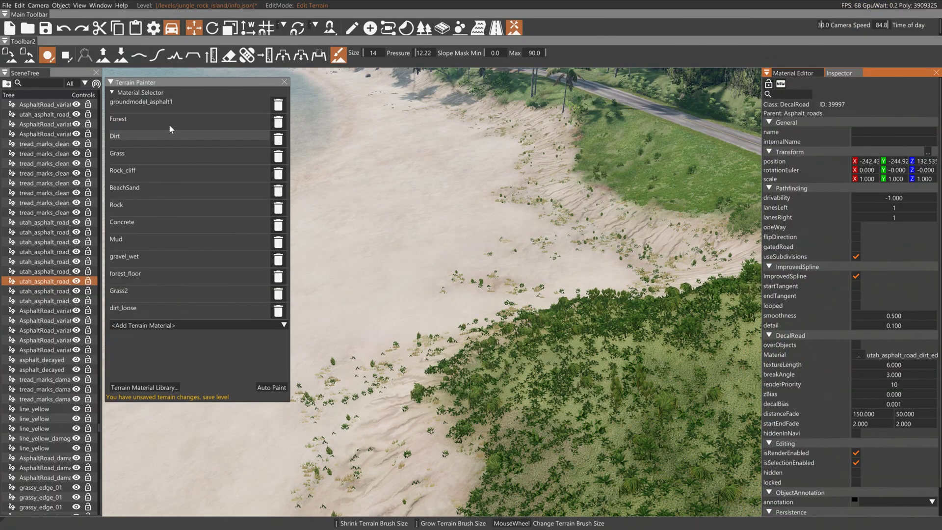
Paint a patch of Forest material on the sandy shore, and cover it and the adjoining grassy mound with Dirt at brush pressure 100.
click(147, 119)
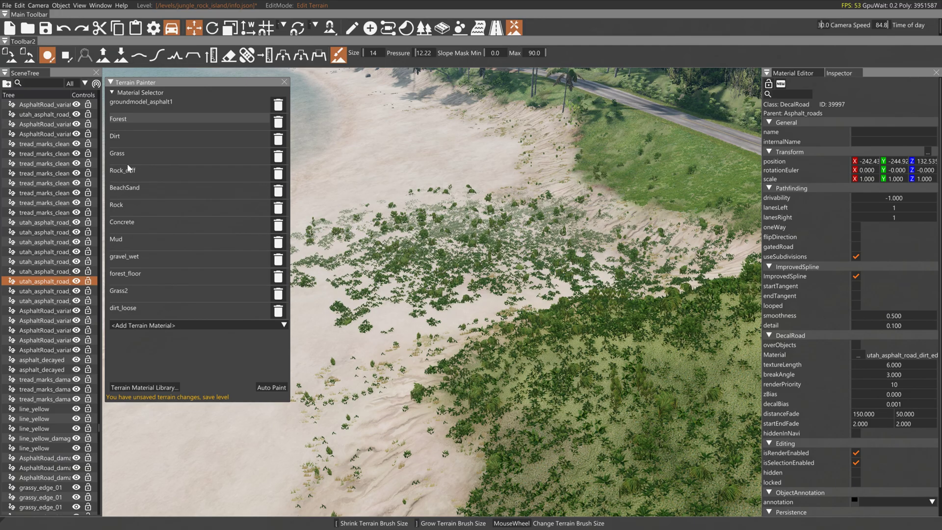
click(123, 136)
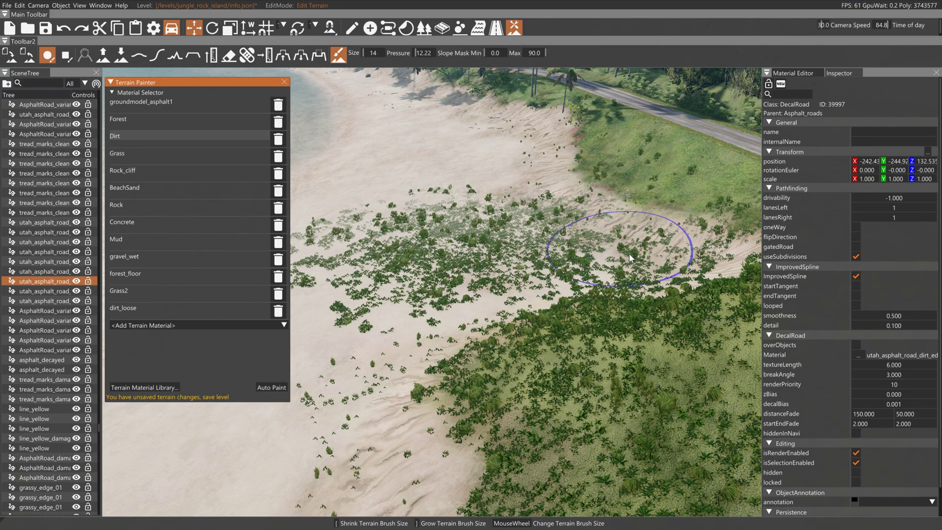
mouse_move(630, 253)
mouse_down()
mouse_move(377, 287)
mouse_move(471, 245)
mouse_move(526, 67)
mouse_up()
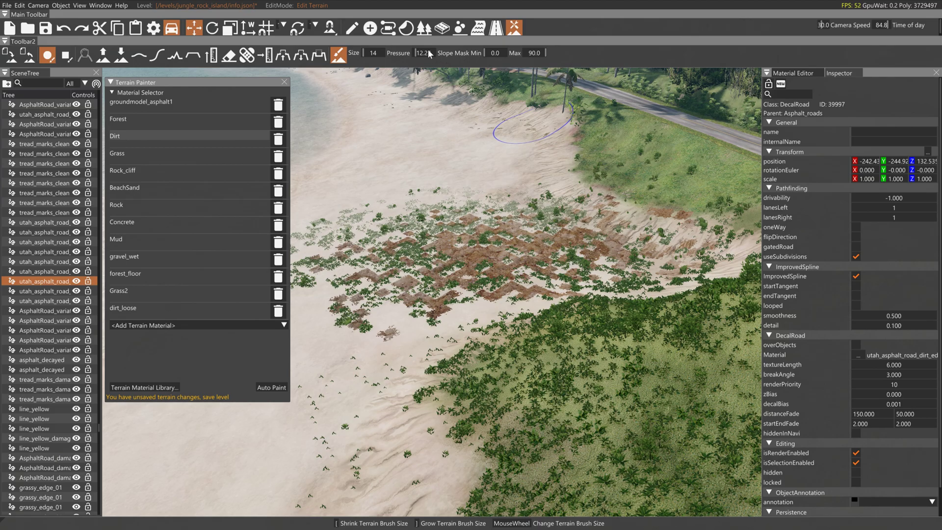
drag(426, 54, 523, 70)
mouse_move(573, 164)
mouse_down()
mouse_move(437, 198)
mouse_move(292, 275)
mouse_move(540, 251)
mouse_move(637, 186)
mouse_up()
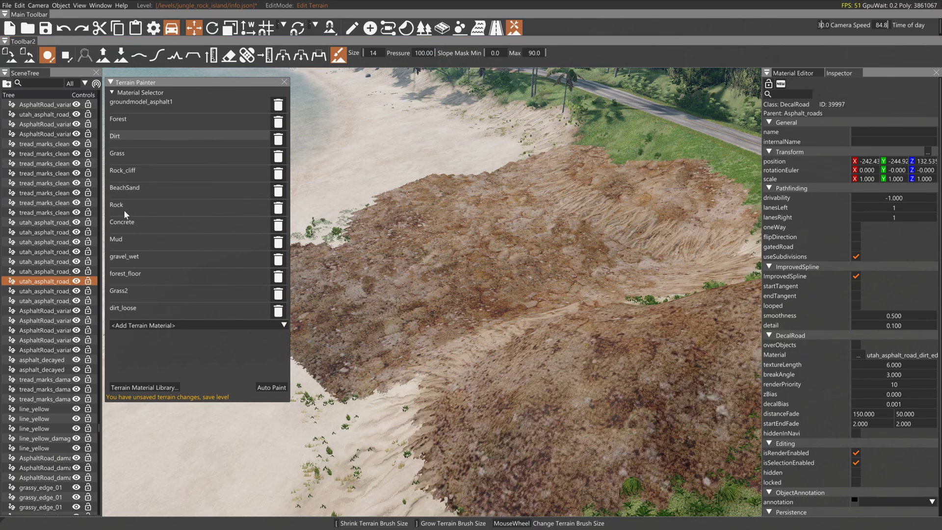
Paint Mud over the seaward part of the dirt patch and shrink the brush to size 1.
click(117, 240)
mouse_move(440, 163)
mouse_down()
mouse_move(340, 196)
mouse_move(463, 146)
mouse_move(472, 155)
mouse_move(439, 152)
mouse_move(454, 161)
mouse_move(504, 133)
mouse_move(575, 163)
mouse_up()
scroll(372, 236, down, 11)
scroll(401, 243, down, 2)
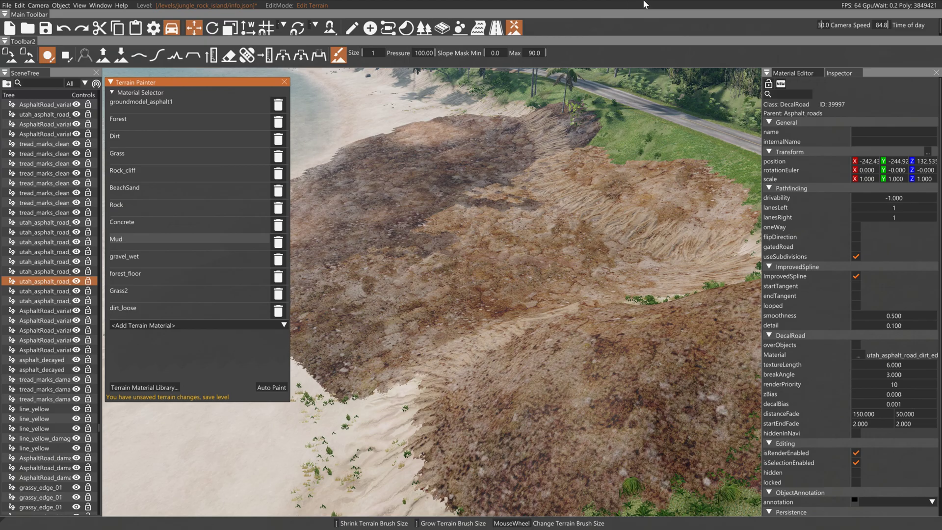
Close the world editor and switch from the game to a File Explorer window.
key(F11)
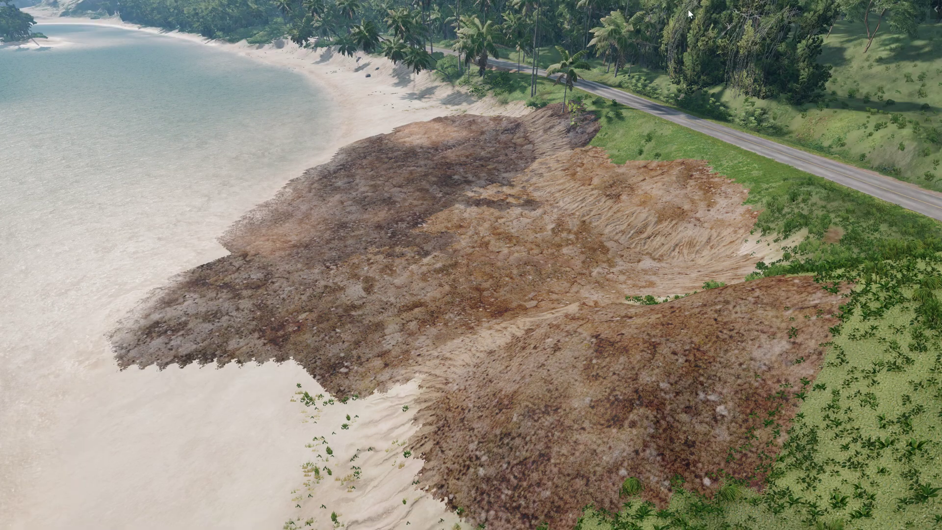
key(super+Tab)
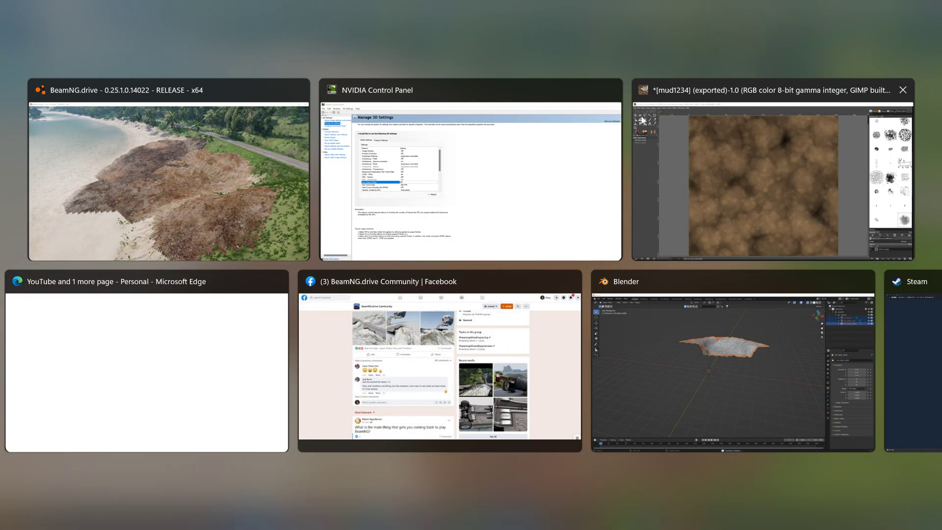
key(alt+Tab)
key(Right)
key(Return)
click(342, 518)
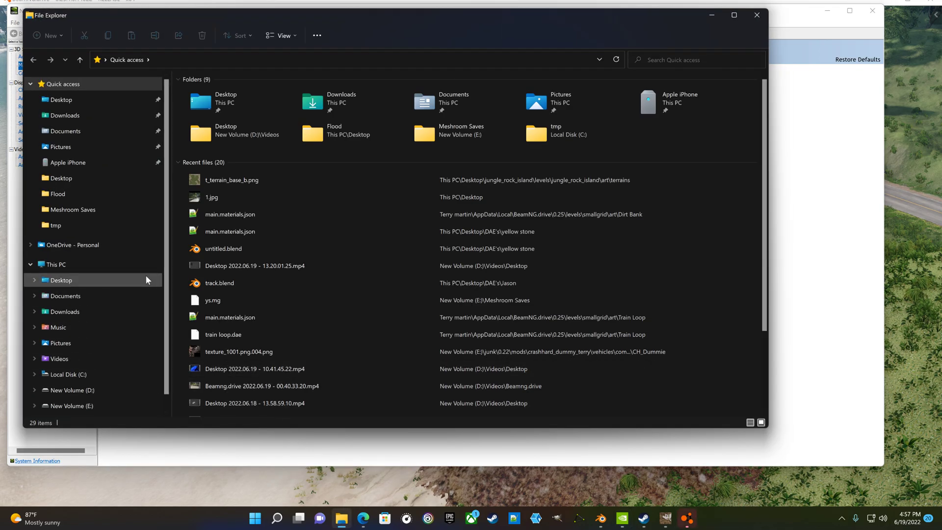
Through the desktop's 0.25 shortcut, open main.materials.json from levels\jungle_rock_island\art\terrains.
click(68, 101)
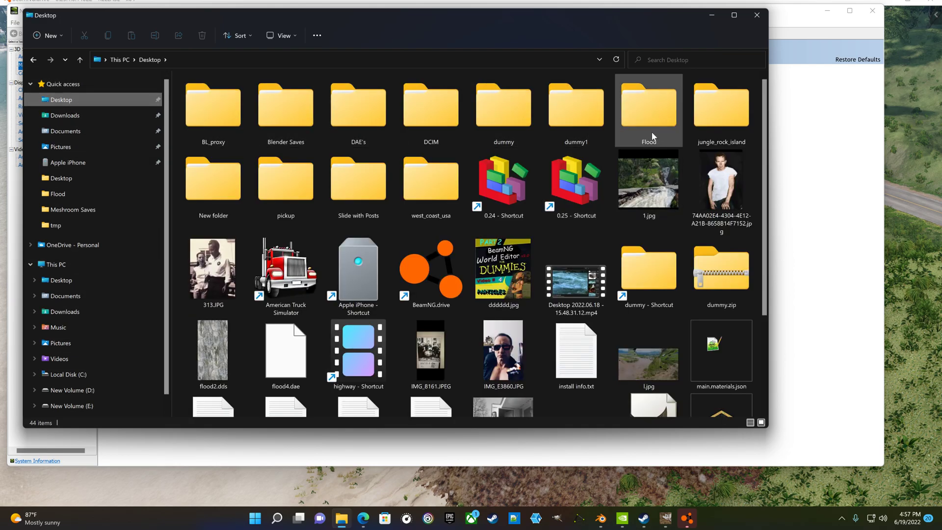
double_click(575, 182)
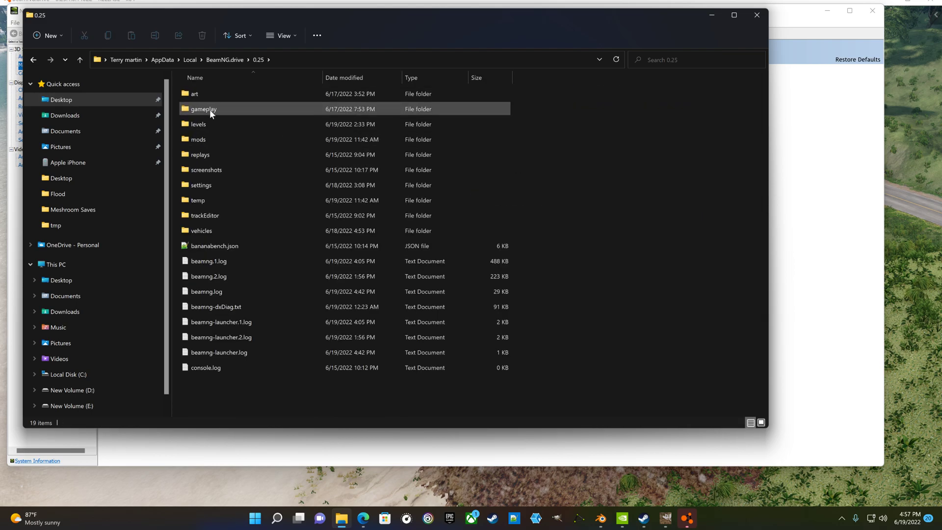
double_click(208, 122)
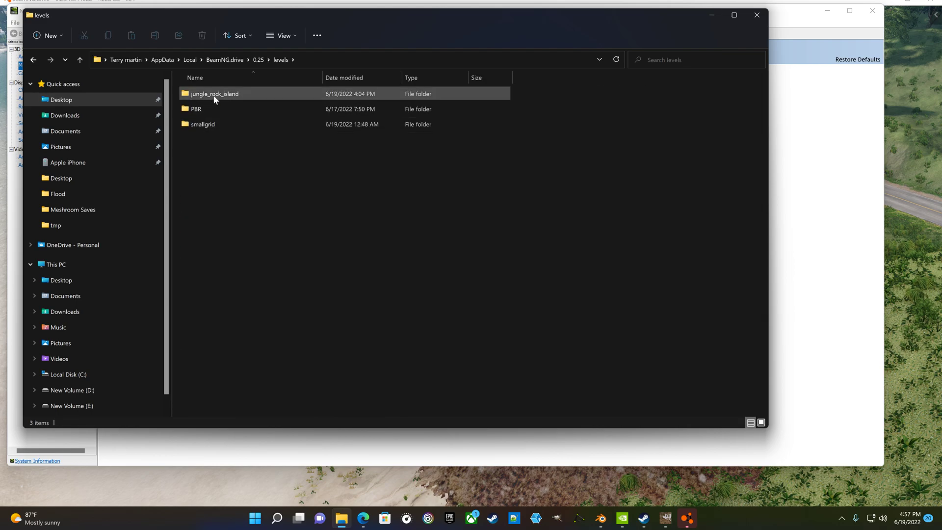
double_click(213, 95)
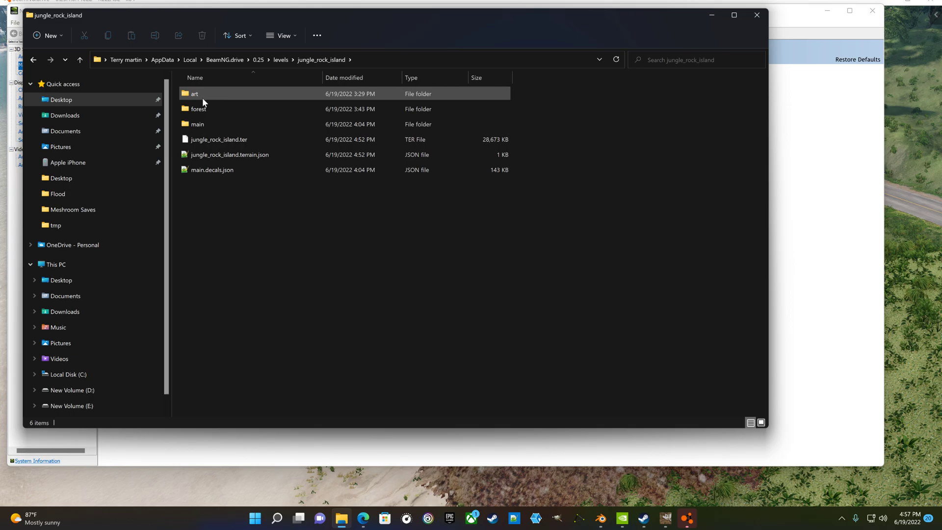
double_click(202, 98)
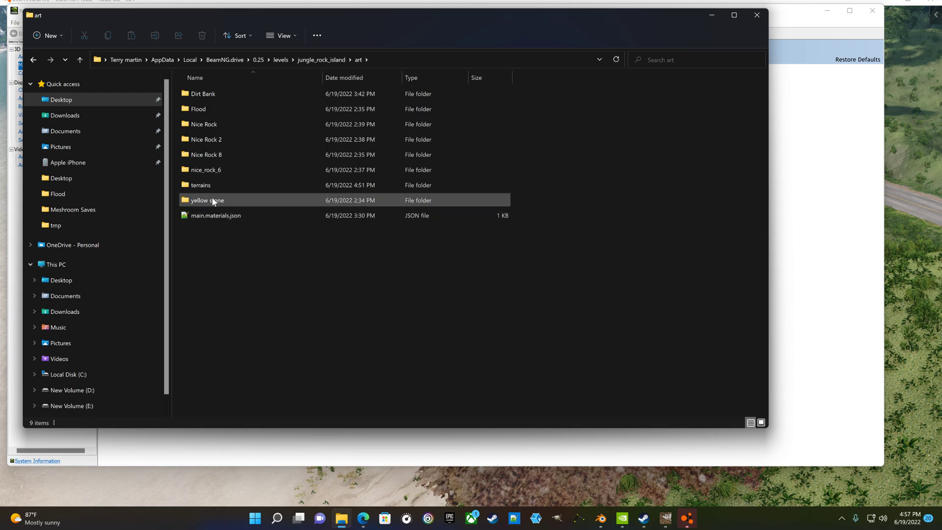
double_click(205, 184)
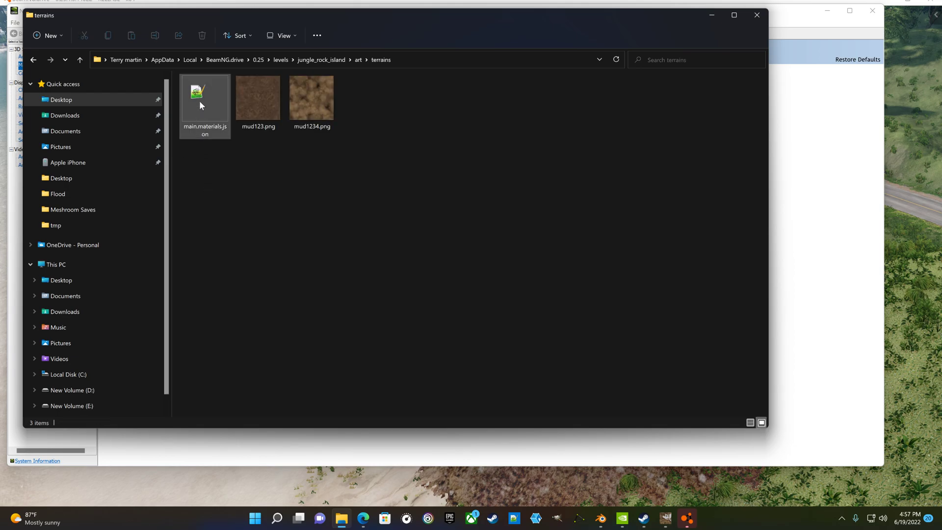
double_click(199, 101)
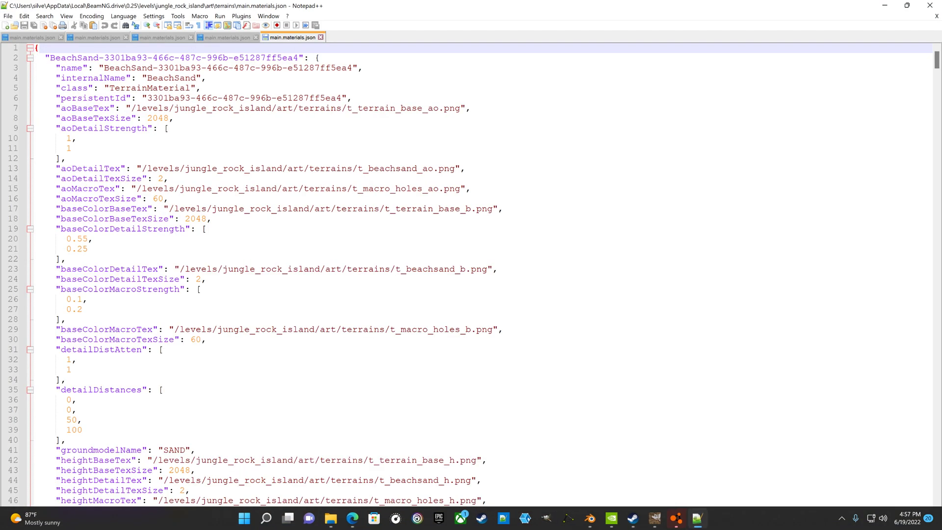
Examine the BeachSand material's texture and distance entries, and highlight the value of its groundmodelName entry, SAND.
scroll(470, 273, down, 7)
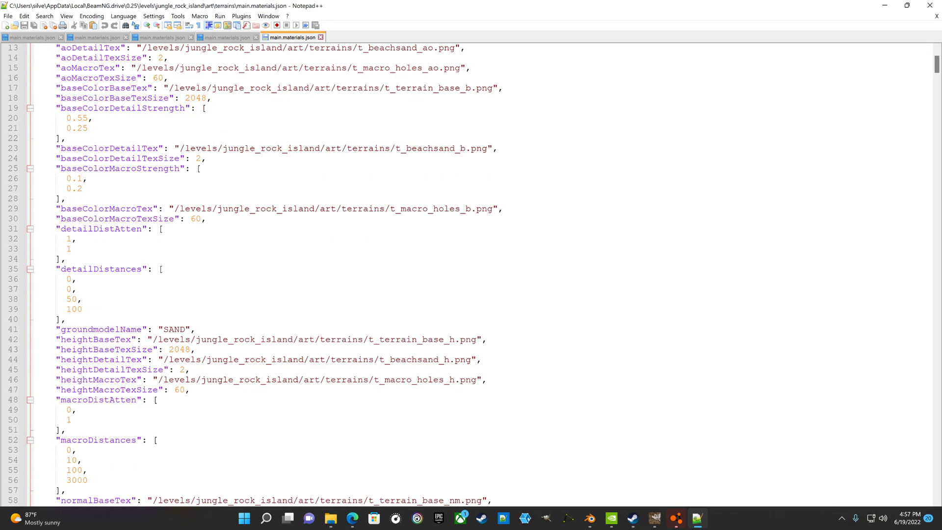
scroll(469, 273, down, 11)
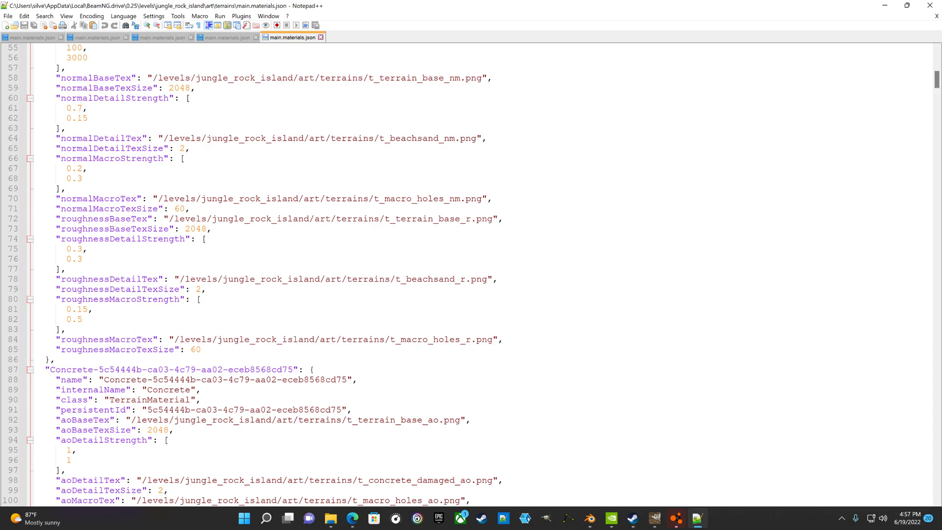
scroll(470, 274, up, 2)
scroll(470, 274, up, 5)
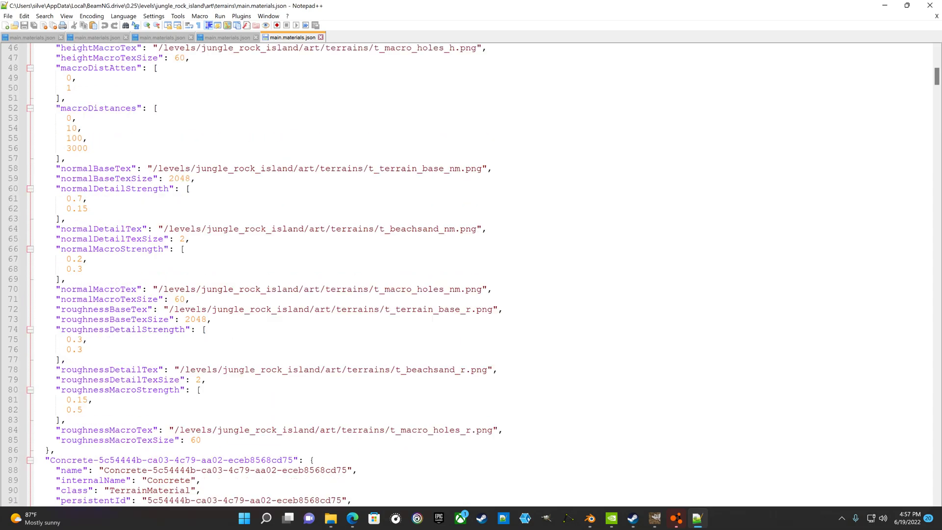
scroll(470, 273, up, 4)
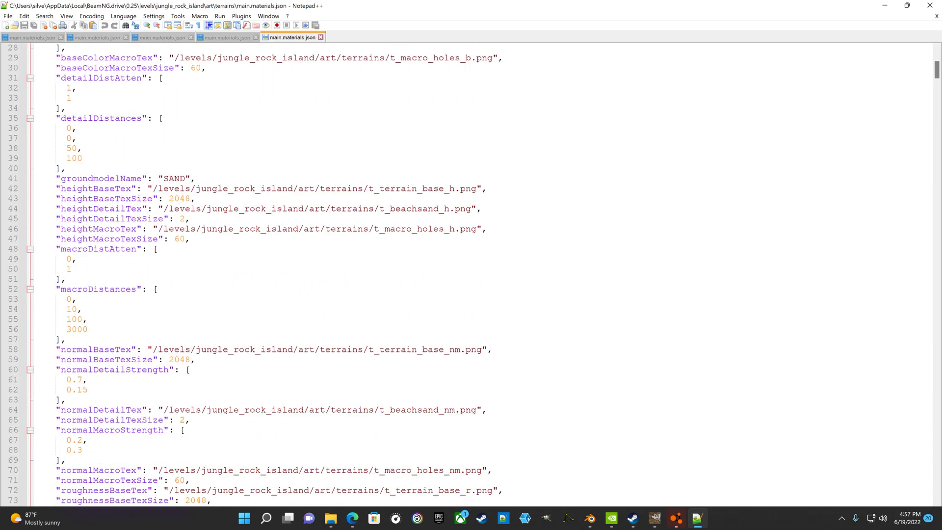
scroll(470, 273, up, 7)
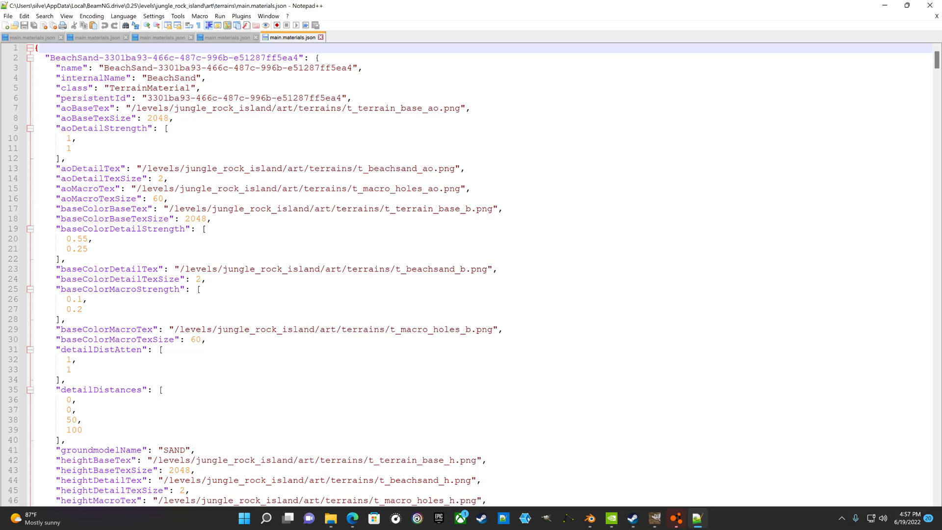
scroll(469, 273, down, 1)
scroll(469, 274, down, 1)
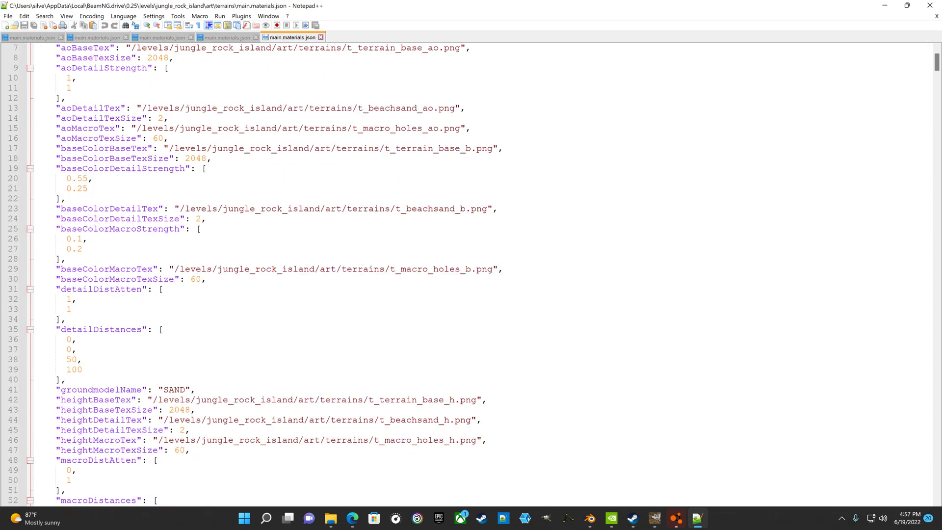
click(170, 390)
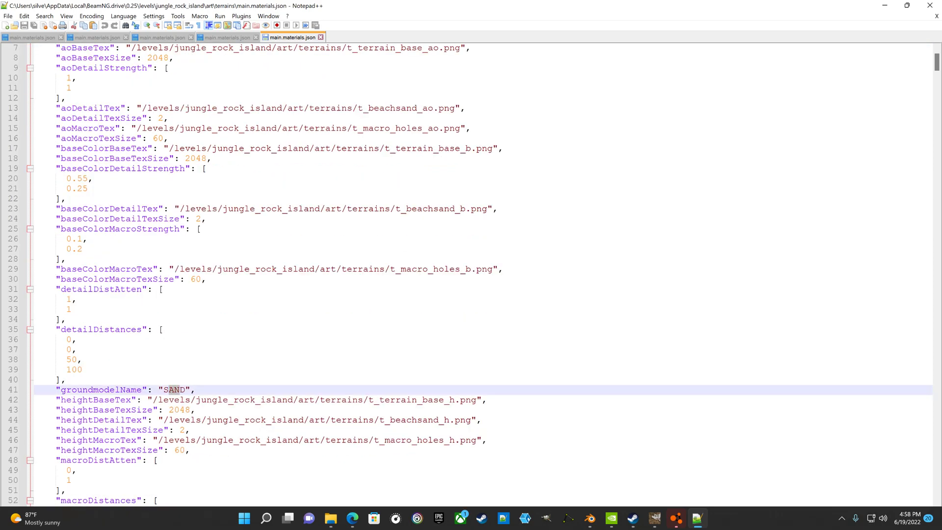
click(181, 379)
drag(186, 389, 170, 390)
double_click(171, 389)
Switch to File Explorer and open the BeamNG.drive install folder in SteamLibrary\steamapps\common on drive D.
click(329, 522)
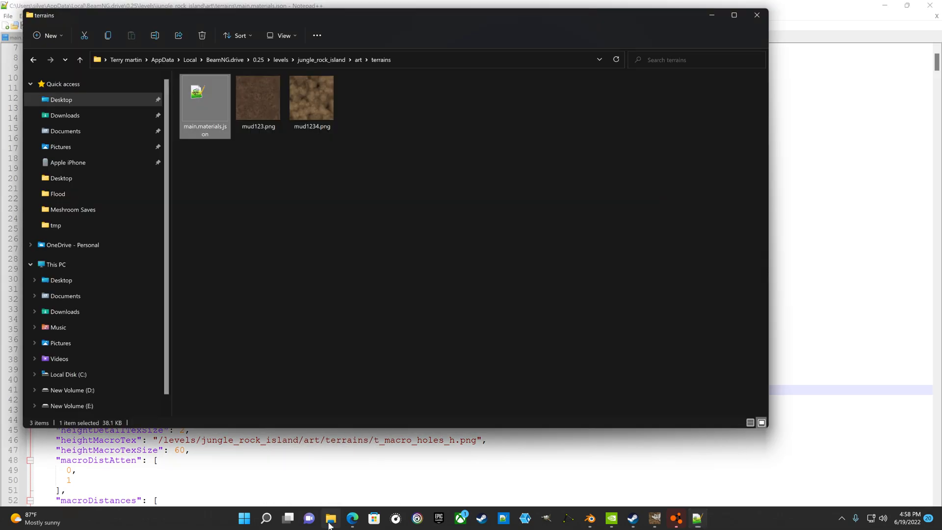
click(90, 390)
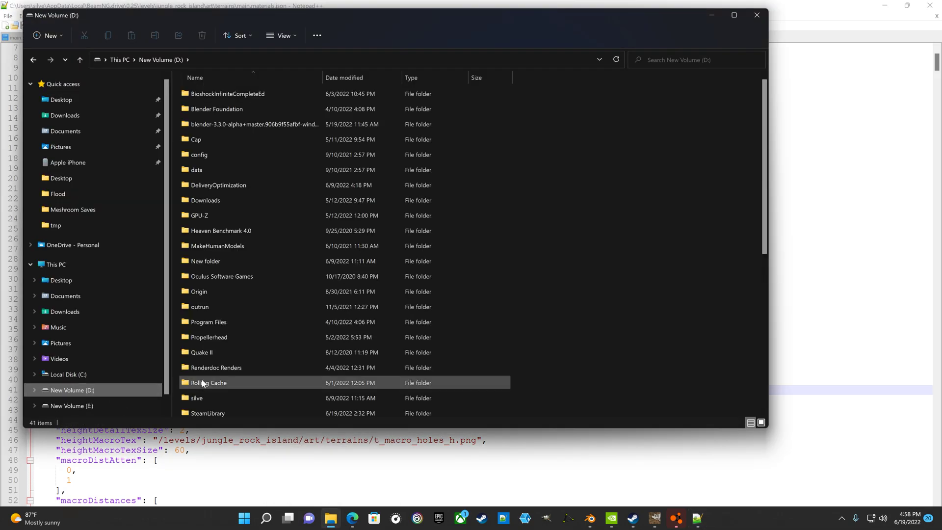
double_click(207, 413)
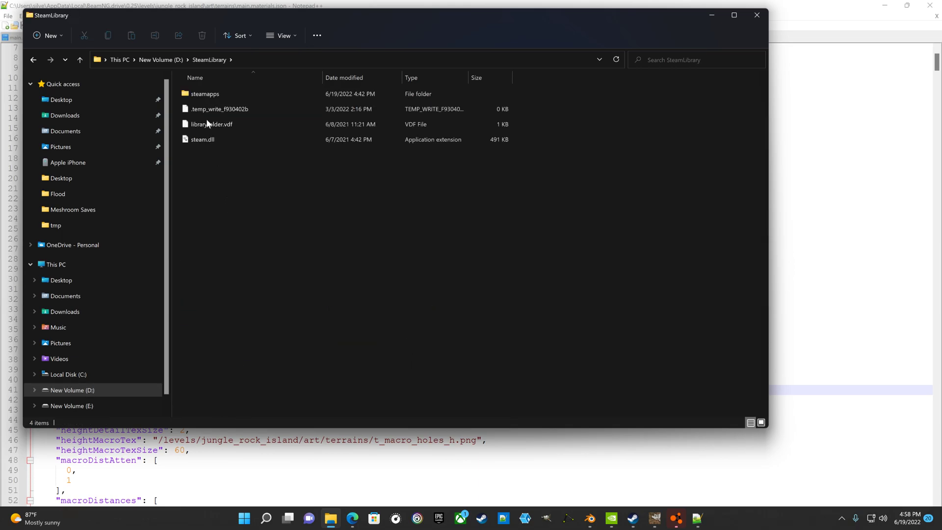
double_click(203, 93)
double_click(217, 92)
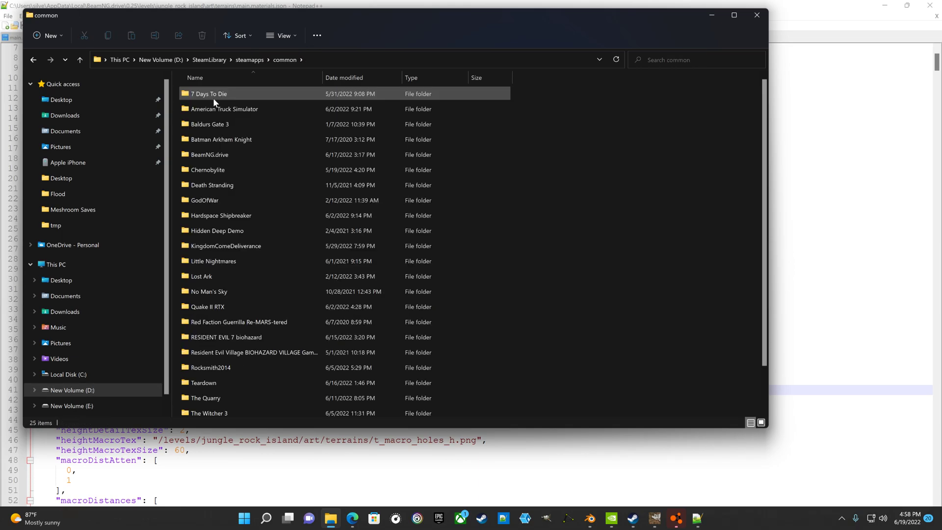
double_click(216, 153)
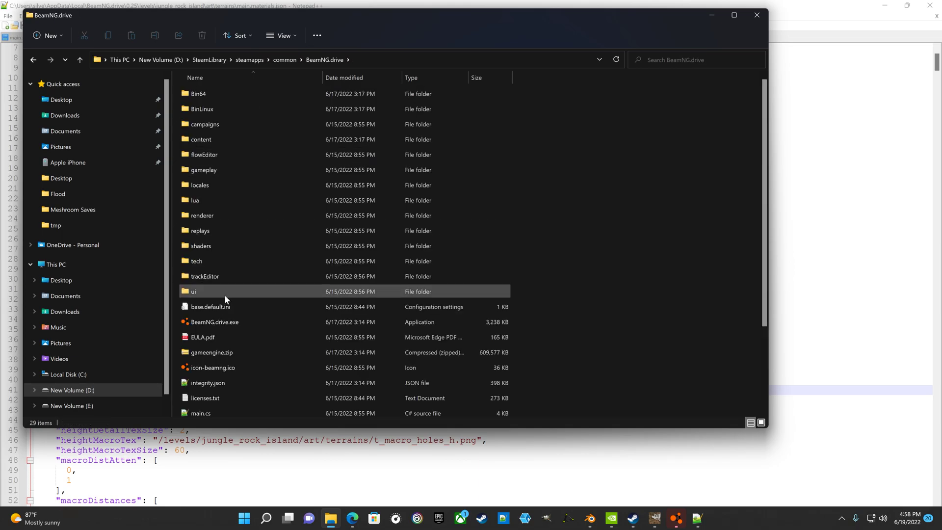
Open the art folder inside gameengine.zip in the game's install folder.
click(225, 353)
double_click(225, 352)
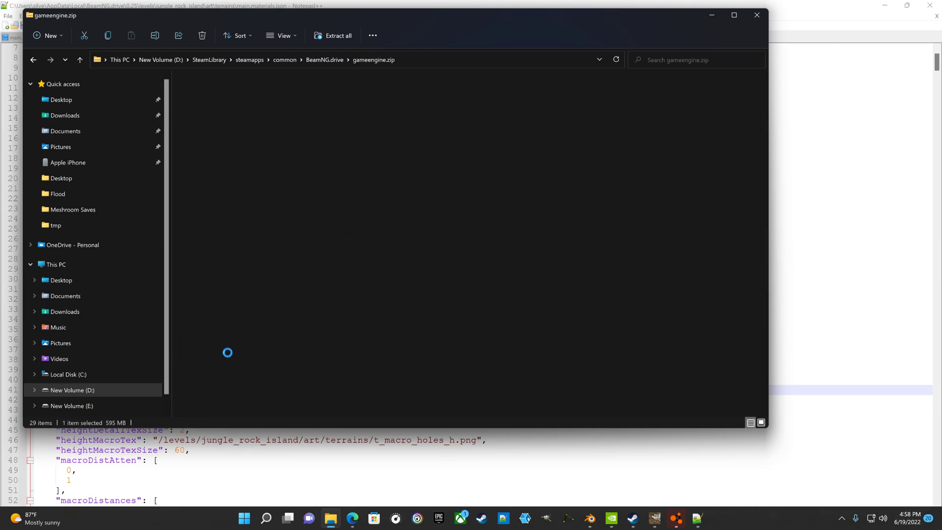
double_click(203, 94)
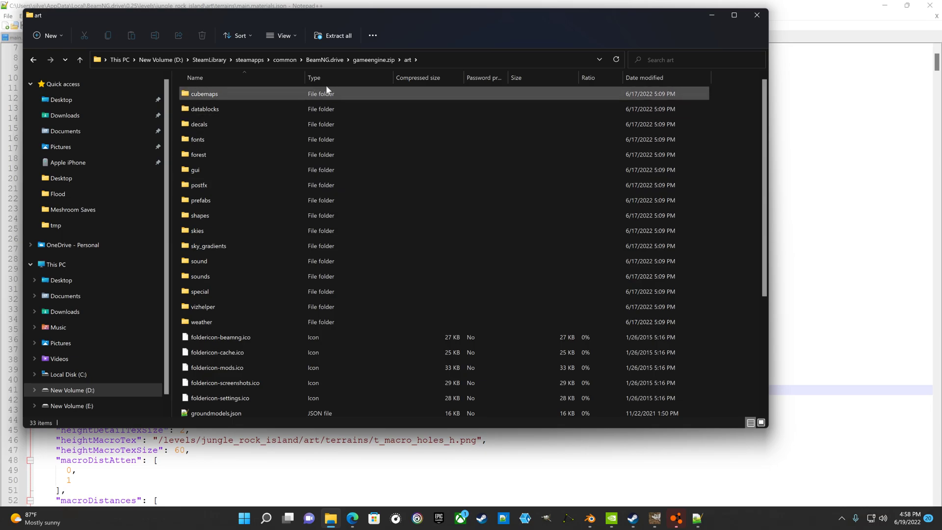
click(361, 60)
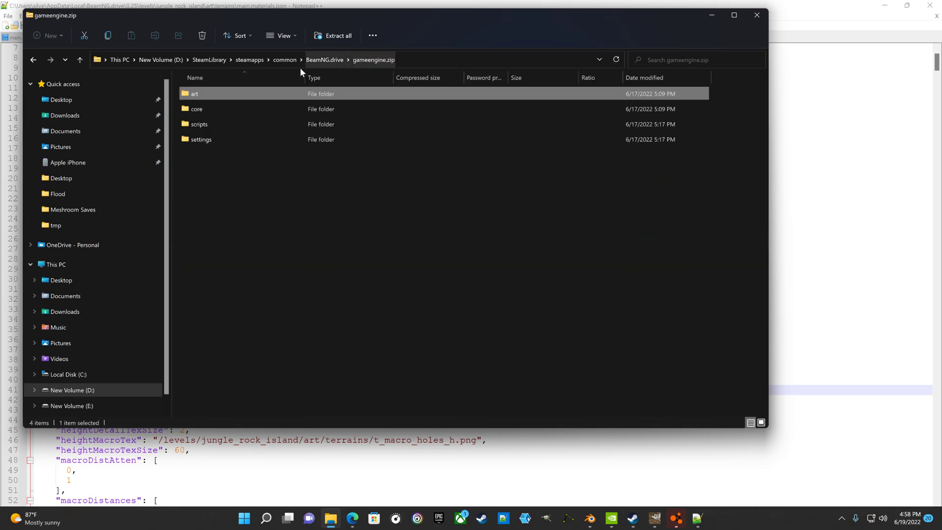
double_click(208, 95)
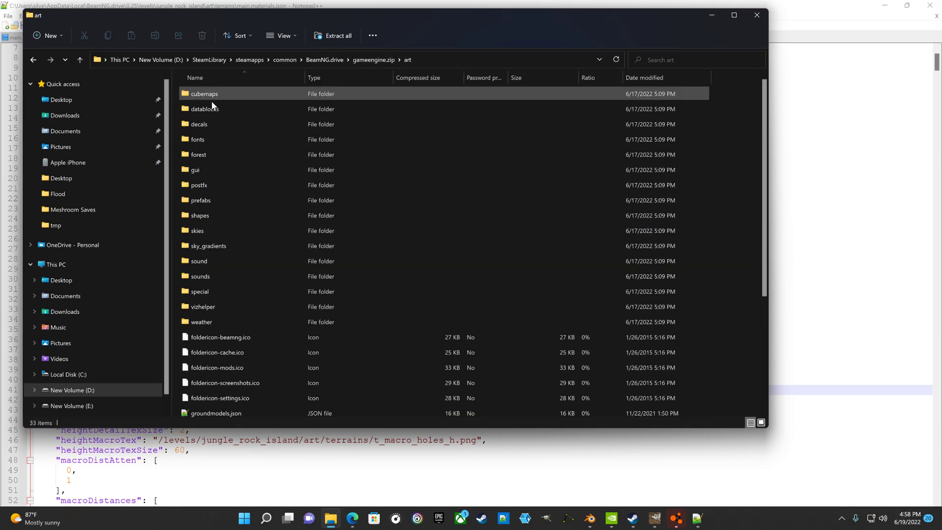
Look through the art\shapes and core\art folders inside gameengine.zip for ground model files.
double_click(206, 215)
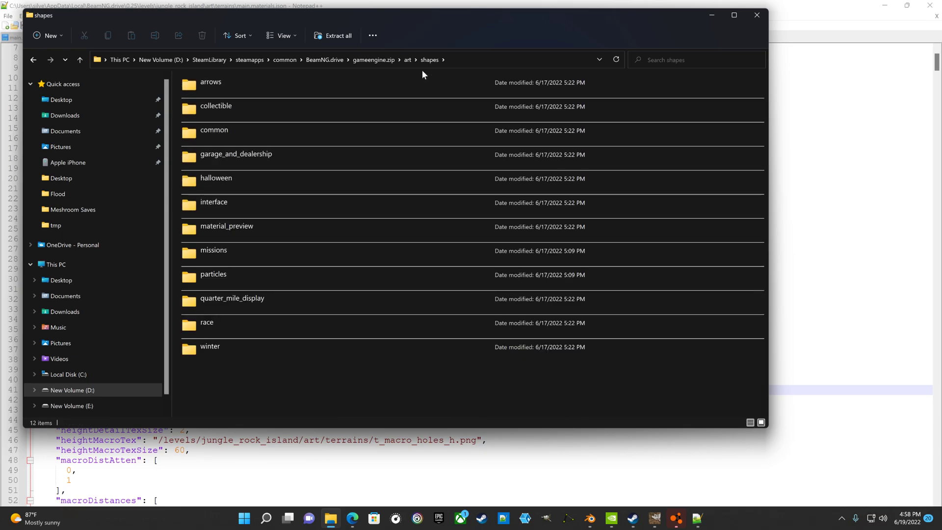
click(408, 63)
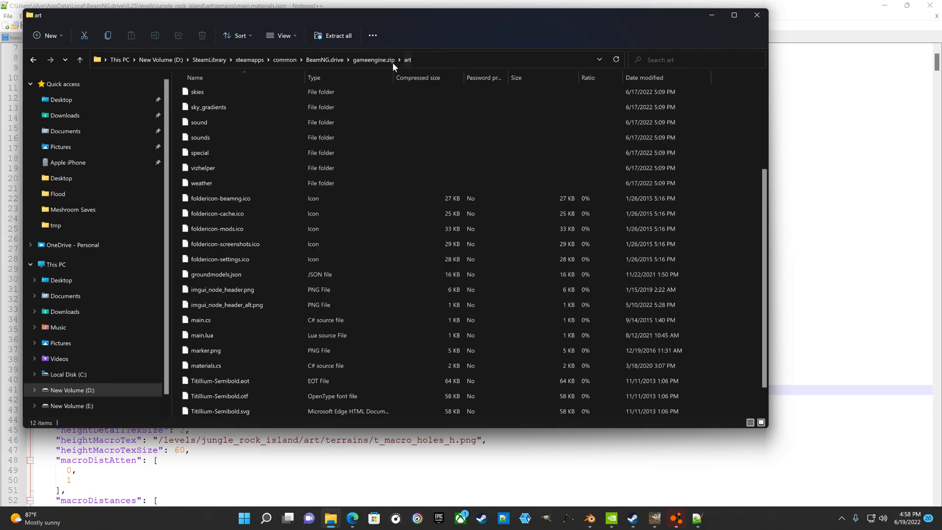
click(388, 62)
double_click(207, 112)
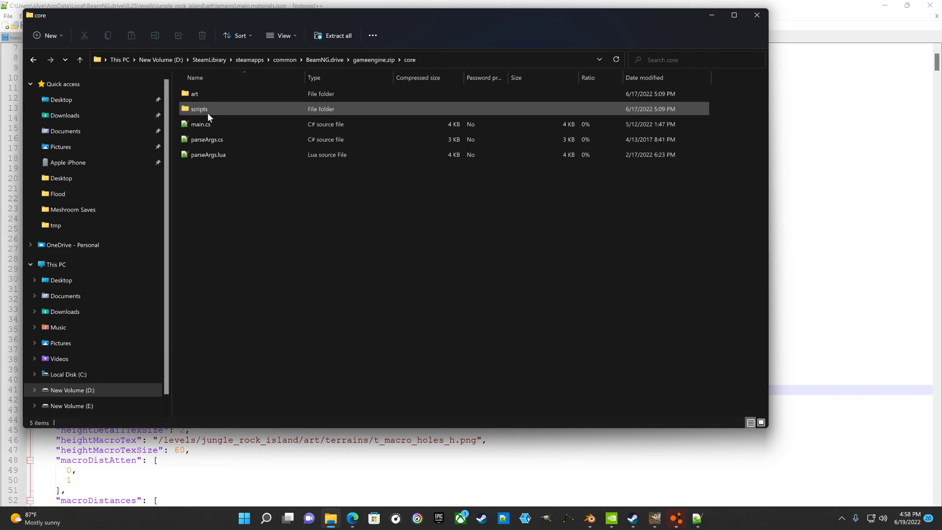
double_click(207, 95)
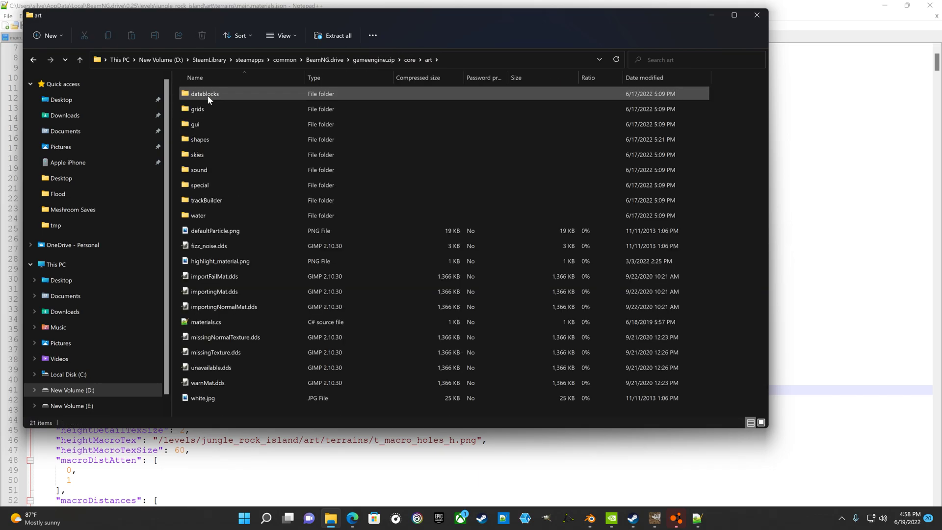
Return to the root of gameengine.zip and search it for "ground".
click(384, 60)
click(706, 59)
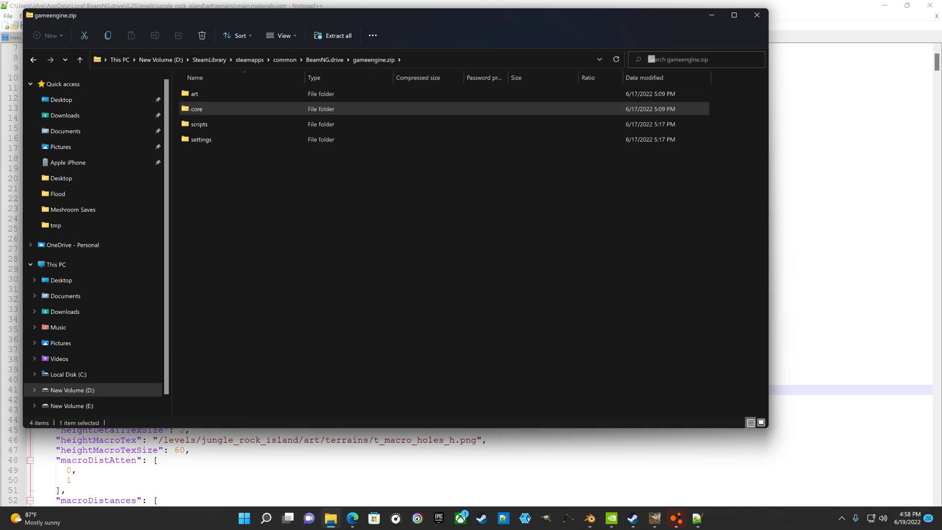
text(ground)
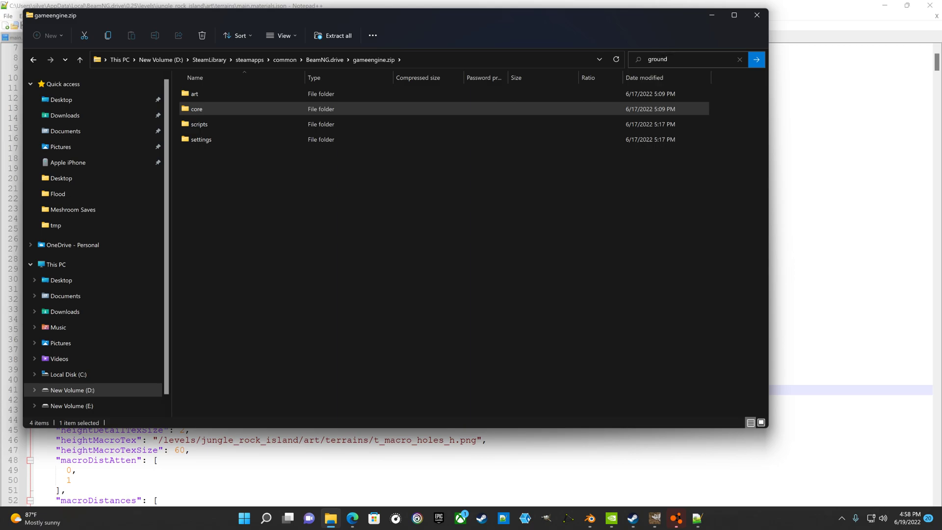
click(756, 59)
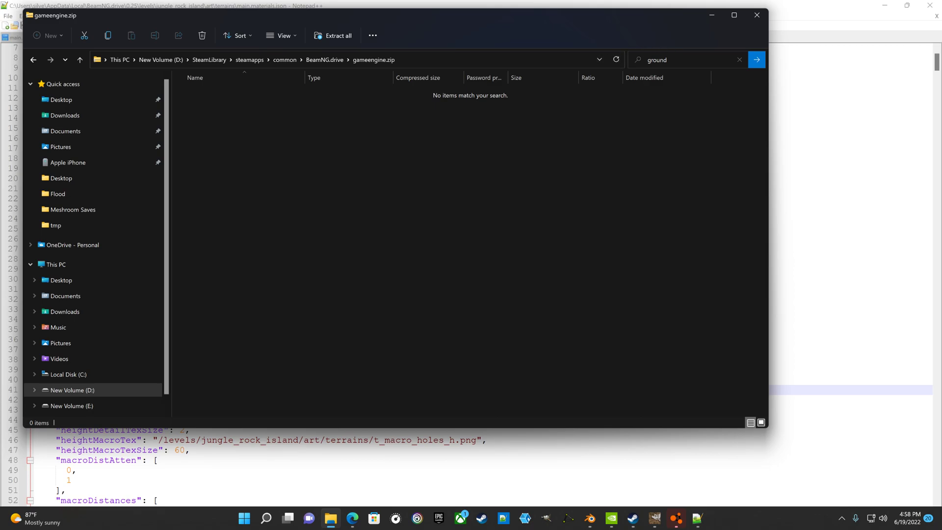
Search the whole BeamNG.drive install folder for "ground" and select the groundmarkers folder among the results.
click(671, 59)
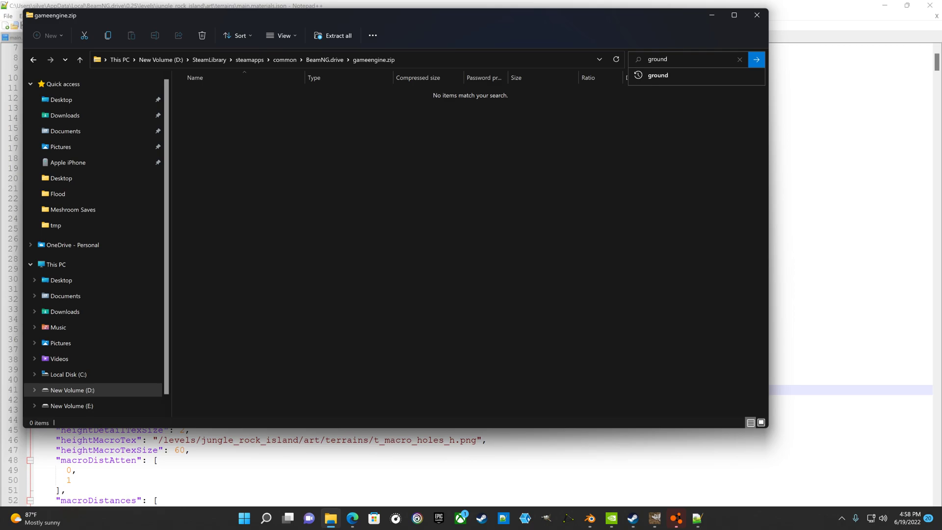
click(333, 60)
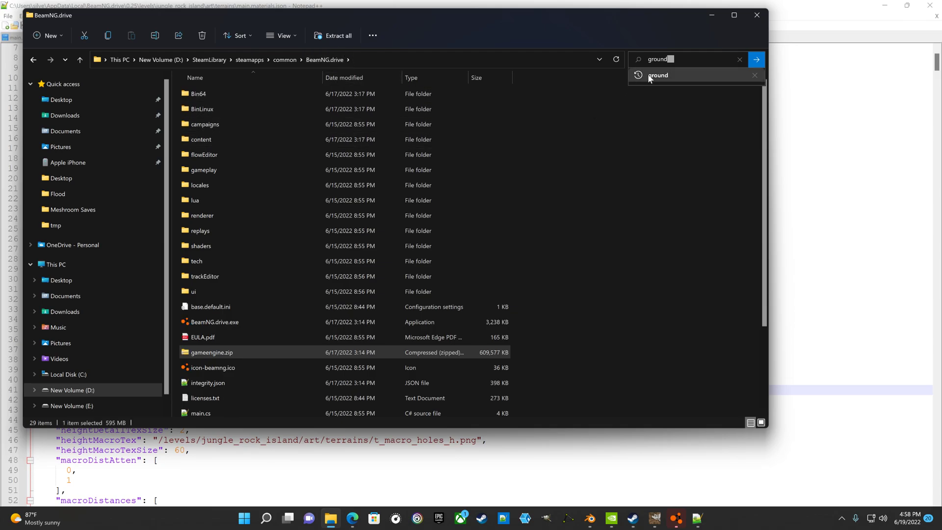
click(757, 60)
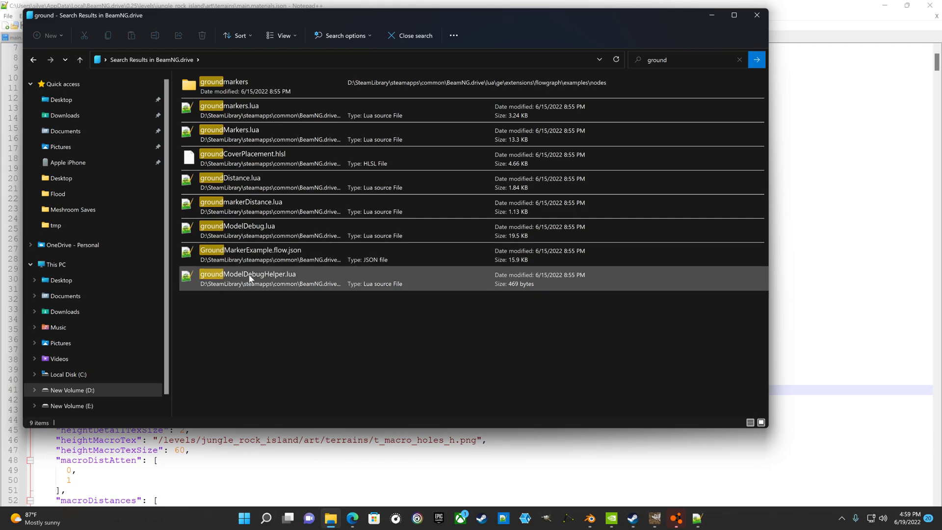
click(243, 89)
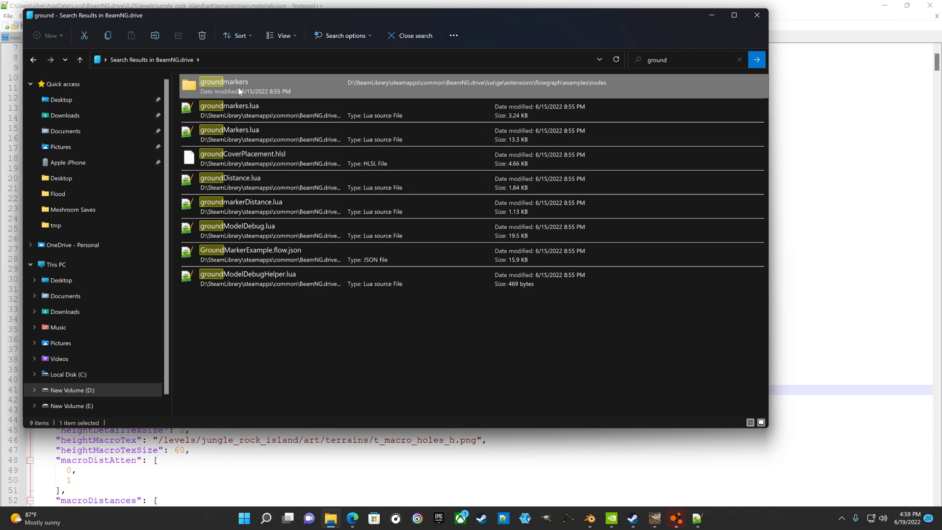
Repeat the search of the BeamNG.drive install folder with the capitalized term "Ground".
click(664, 60)
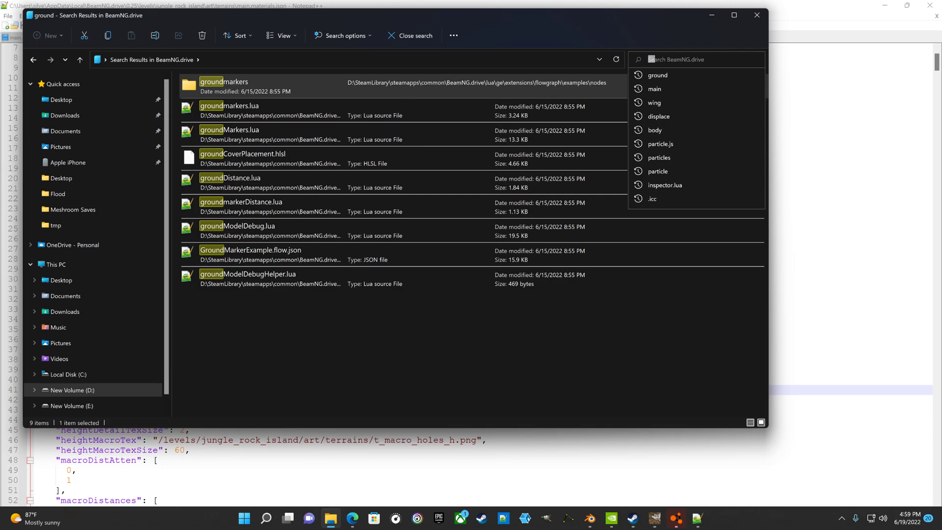
text(Ground)
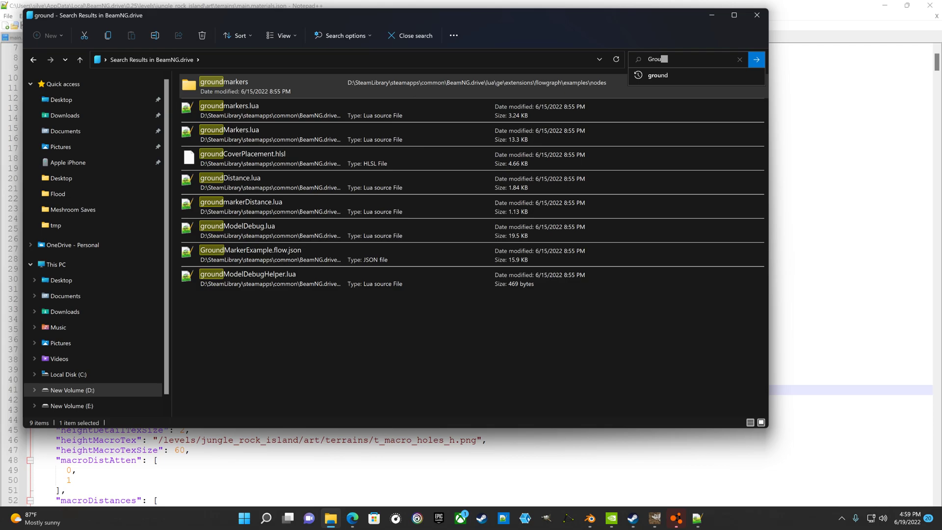
click(757, 63)
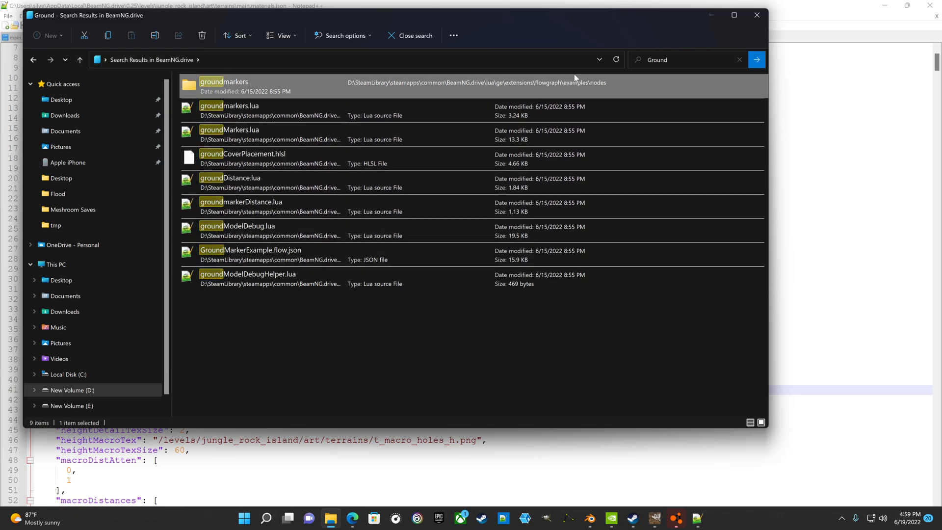
click(643, 63)
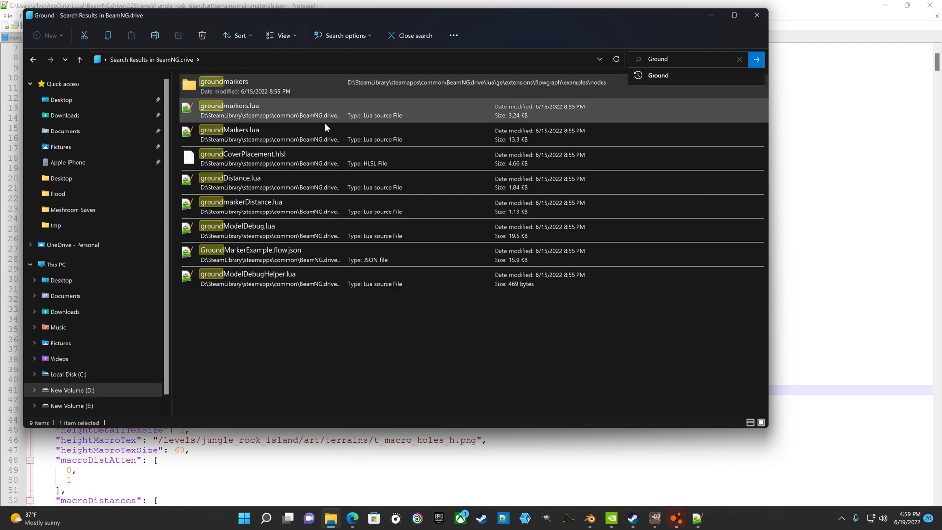
click(331, 520)
click(332, 523)
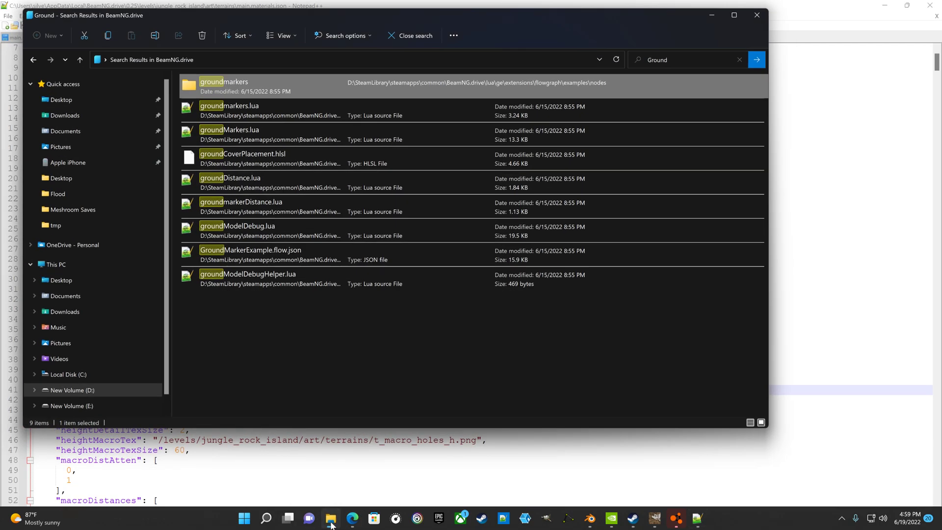
click(331, 521)
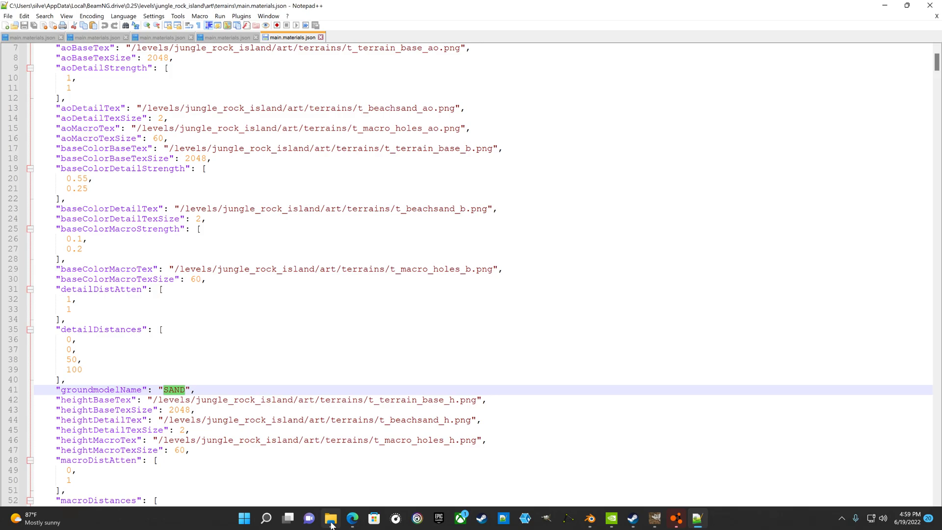
click(331, 521)
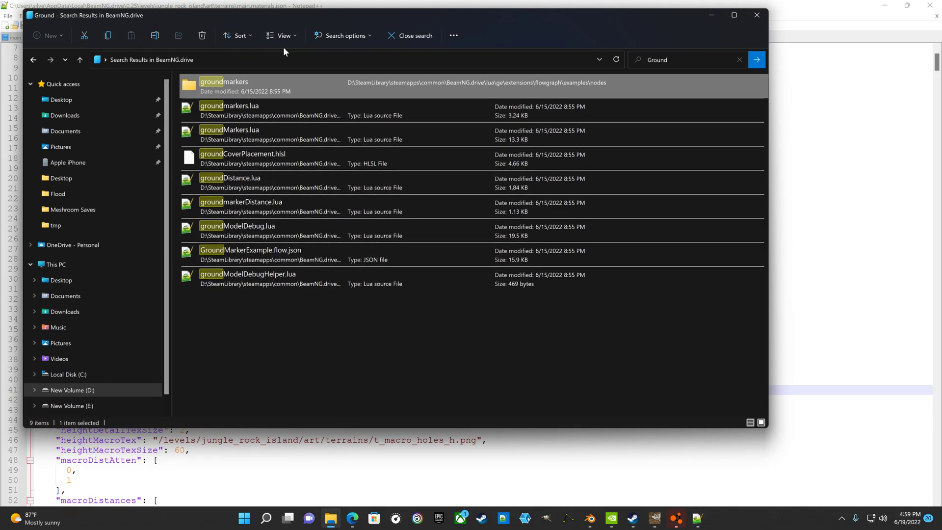
Leave the filtered results and look through the unfiltered list of BeamNG.drive subfolders, starting around the groundmarkers folder.
click(78, 60)
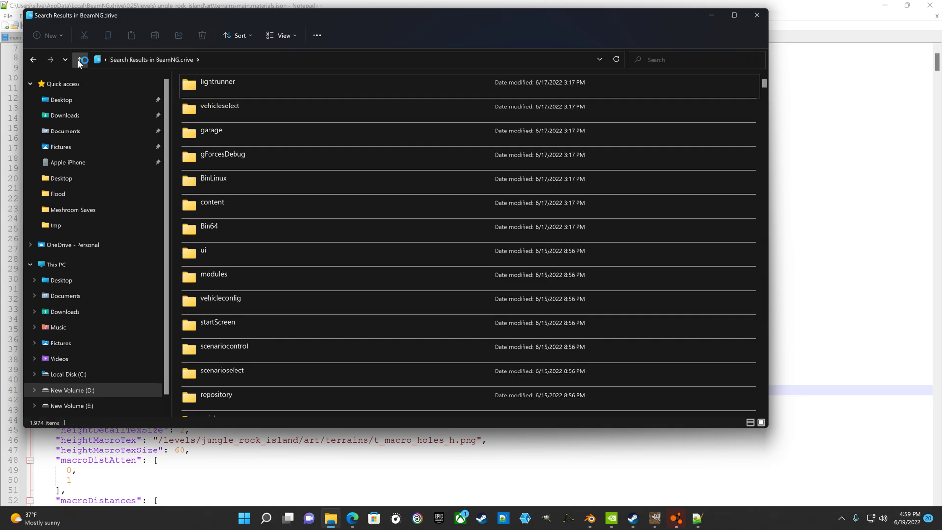
text(gr)
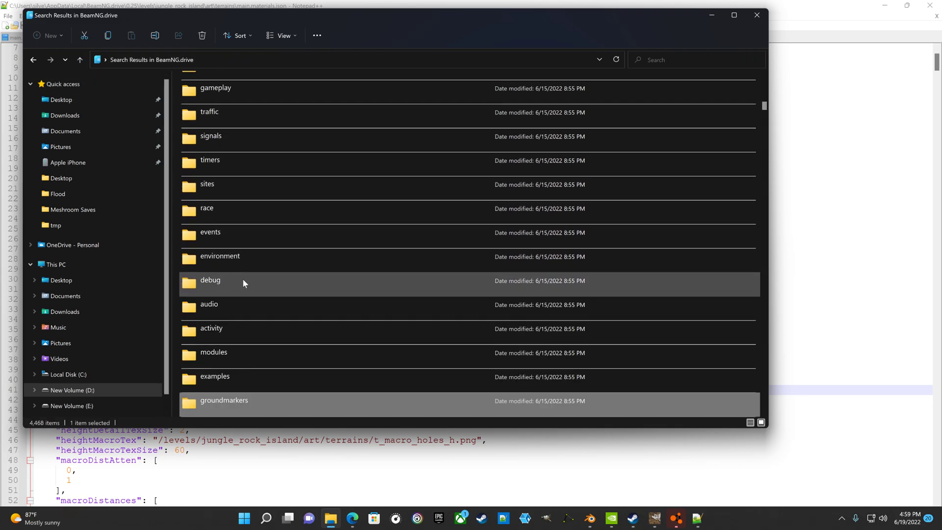
scroll(250, 382, down, 3)
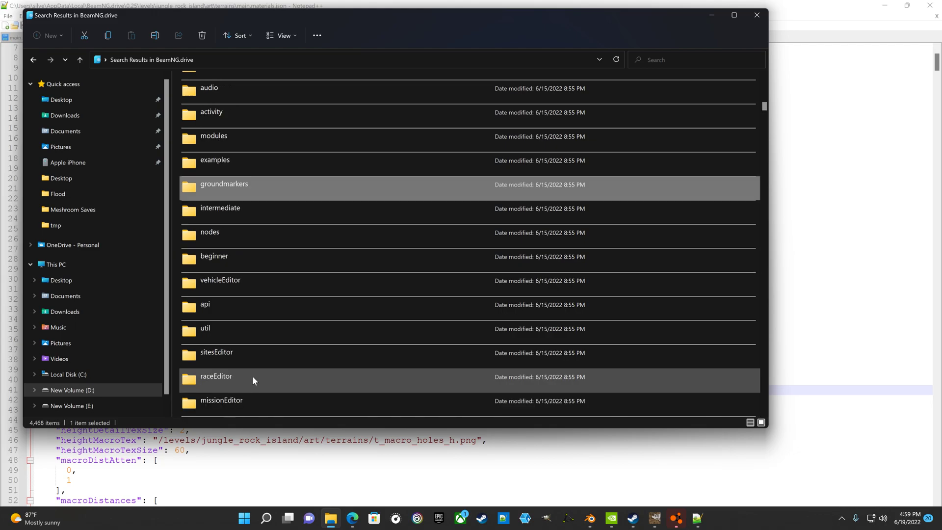
scroll(252, 191, down, 4)
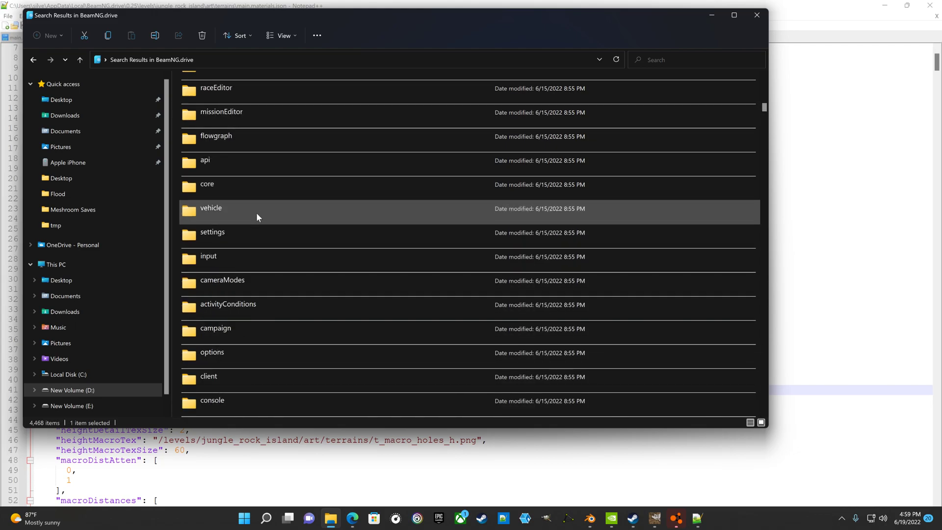
scroll(257, 217, down, 15)
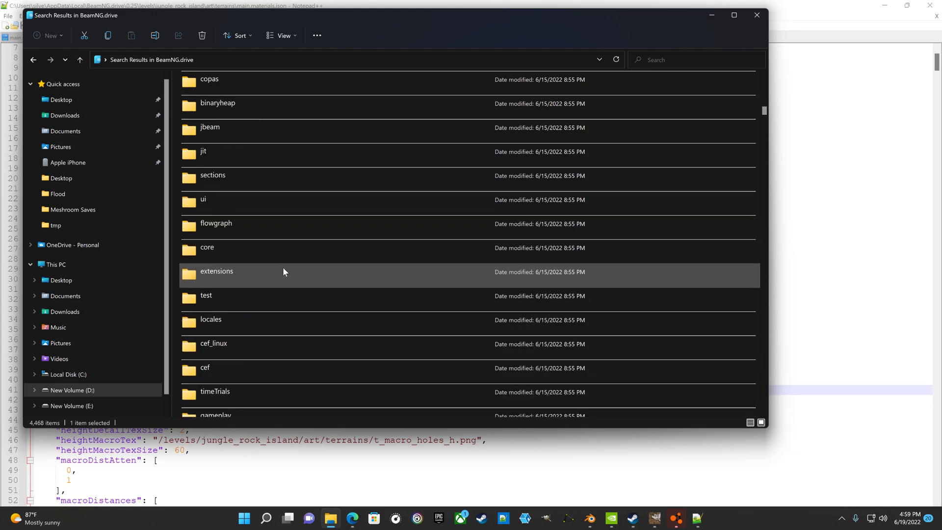
scroll(298, 213, up, 15)
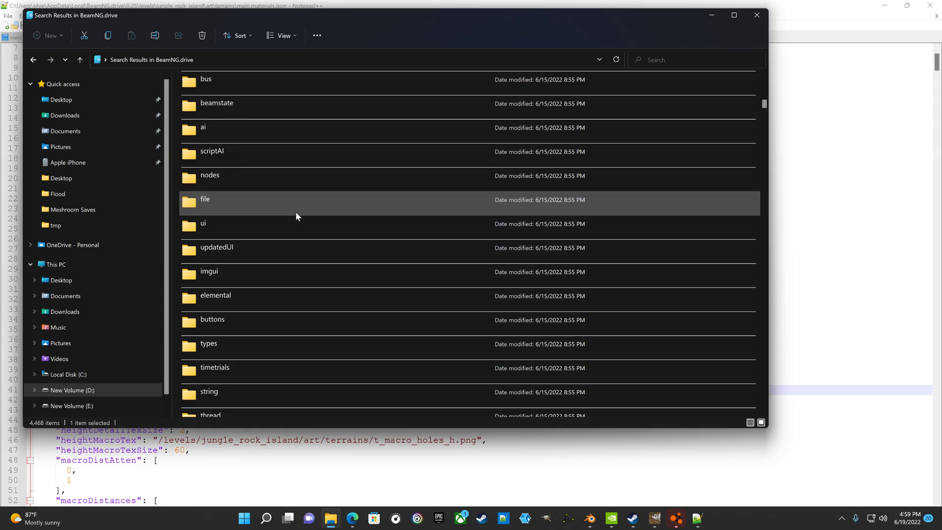
scroll(296, 216, up, 15)
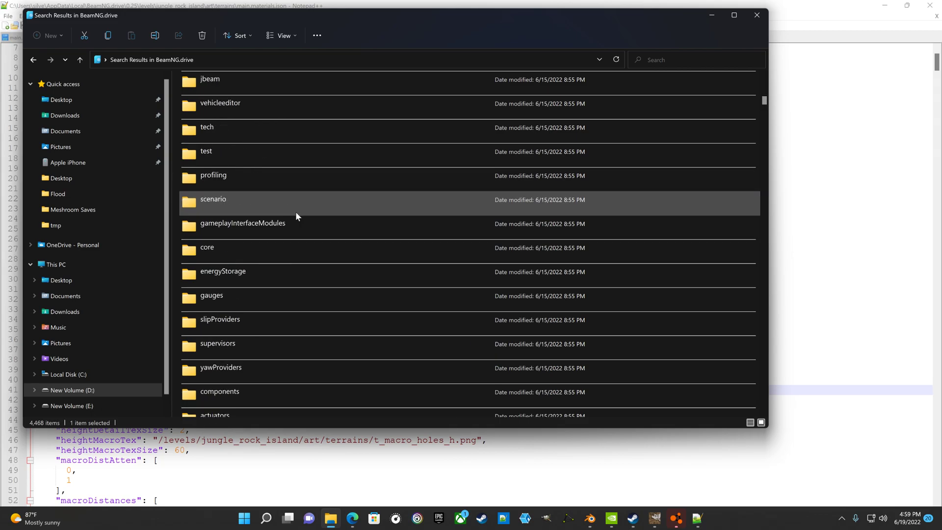
scroll(296, 216, up, 15)
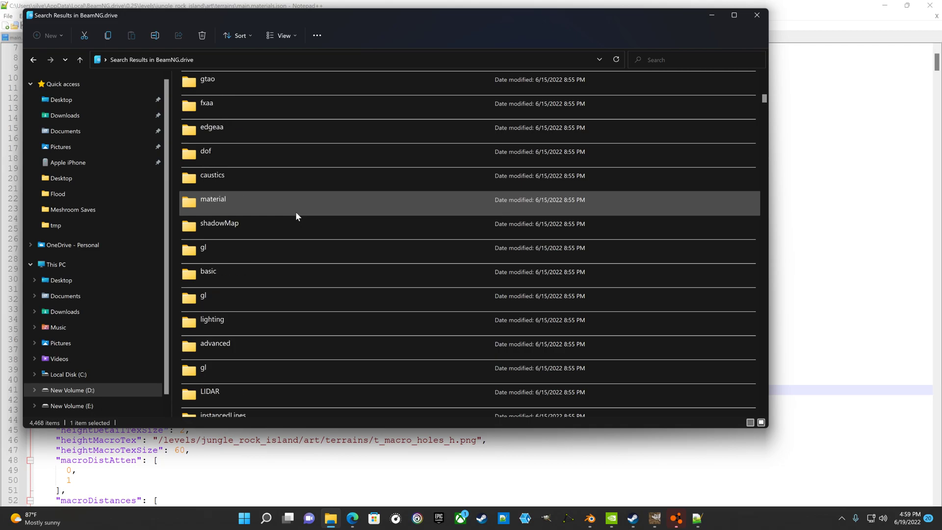
scroll(296, 216, up, 15)
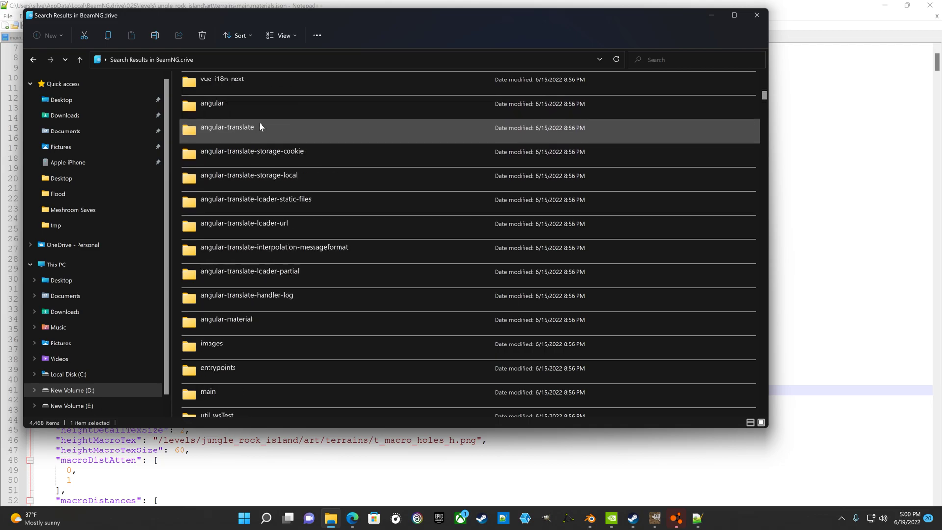
scroll(260, 126, up, 15)
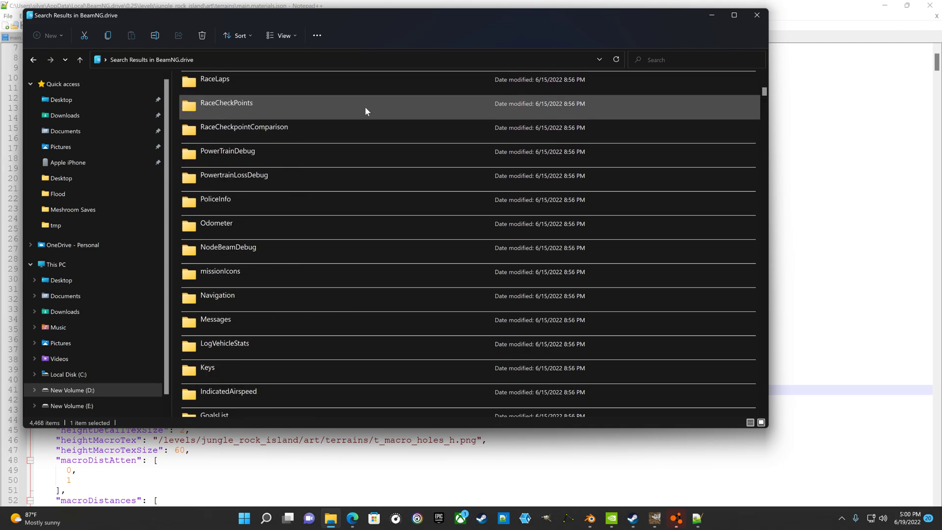
scroll(365, 111, up, 15)
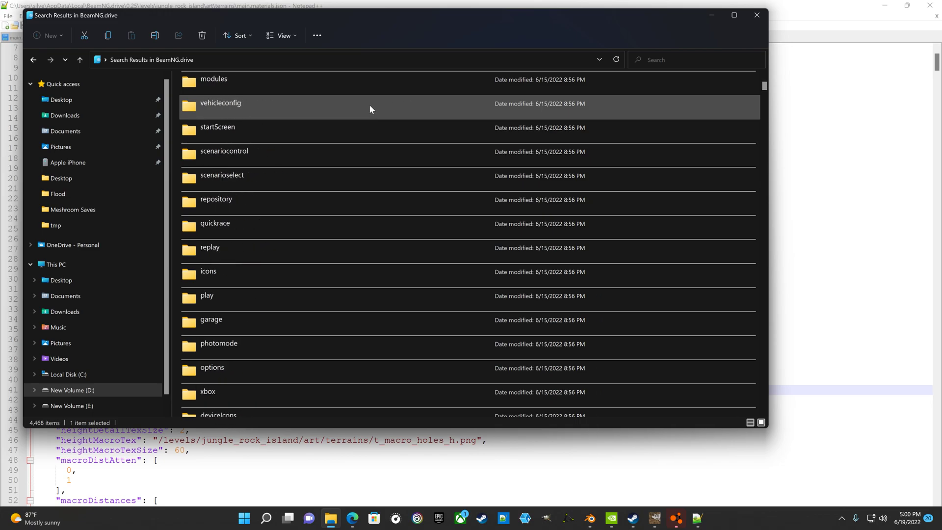
scroll(369, 108, up, 5)
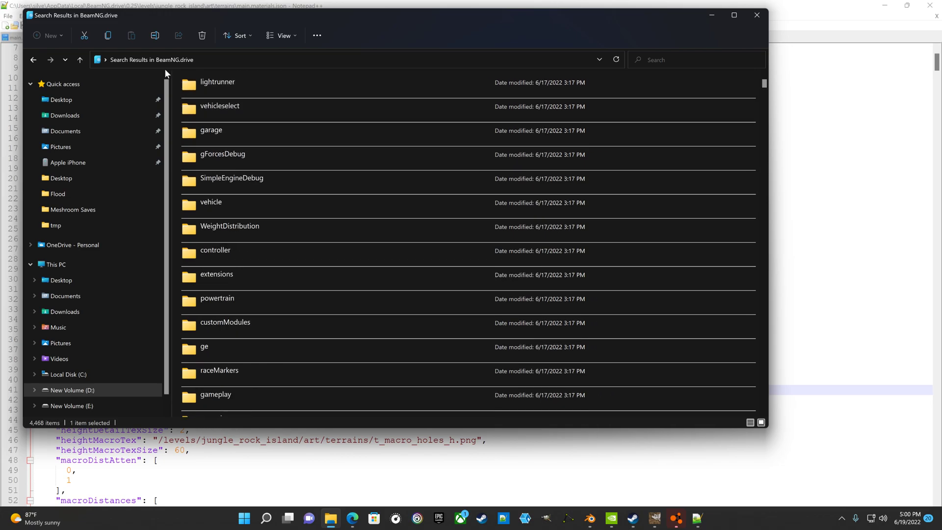
Leave the search results and reopen the BeamNG.drive install folder in SteamLibrary\steamapps\common on drive D.
click(80, 60)
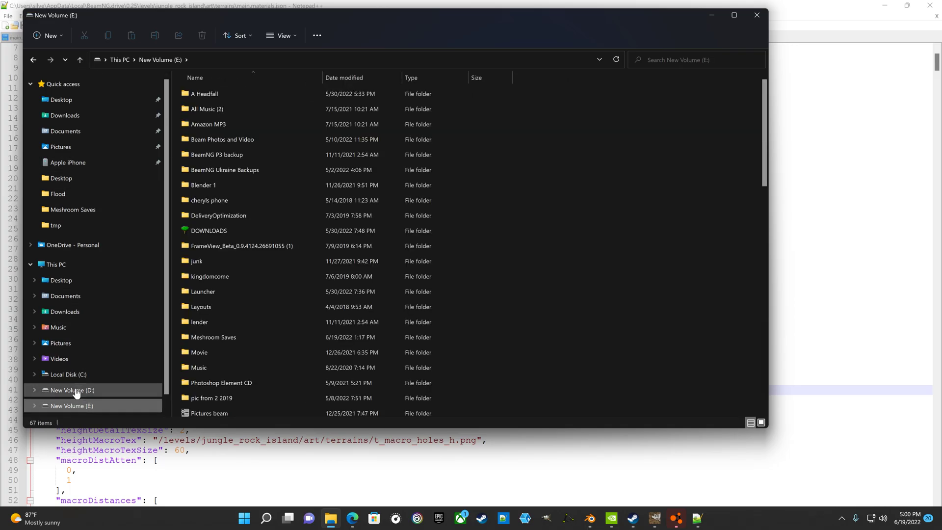
click(75, 389)
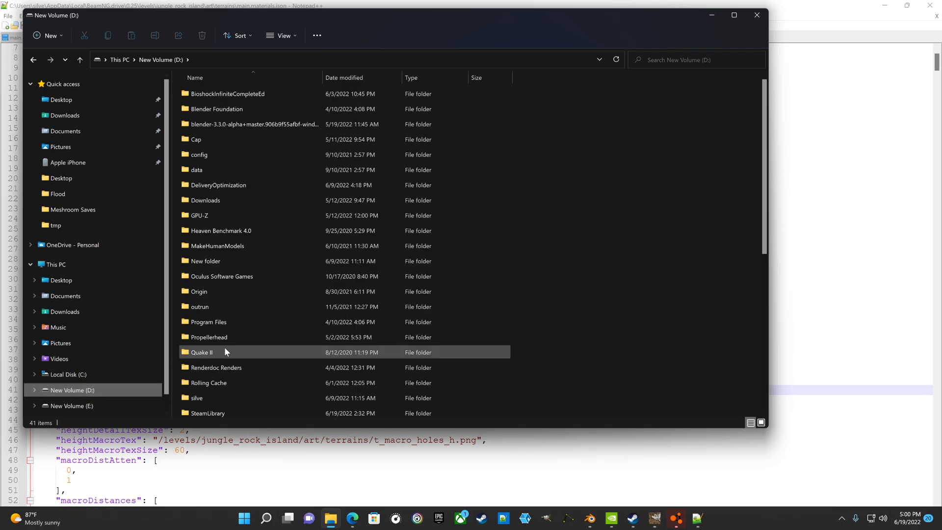
scroll(214, 373, down, 1)
double_click(211, 382)
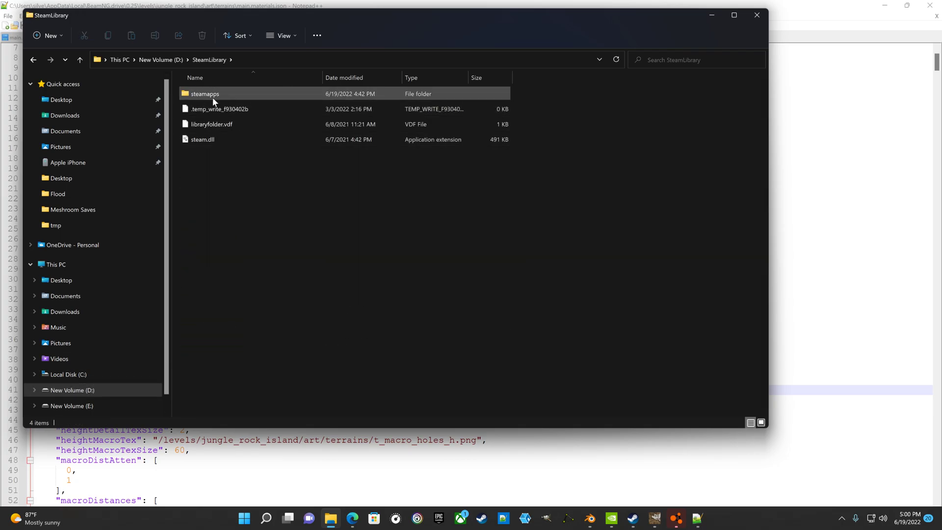
double_click(213, 97)
double_click(214, 95)
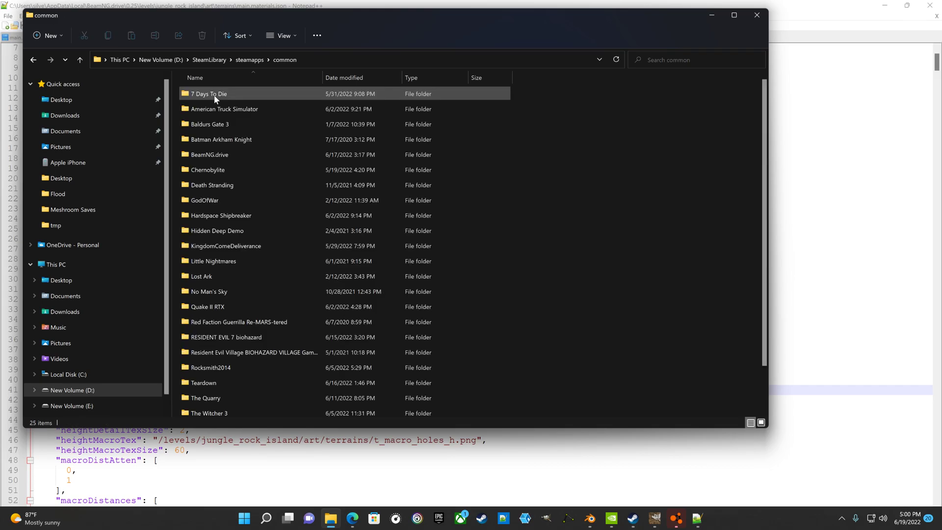
double_click(214, 154)
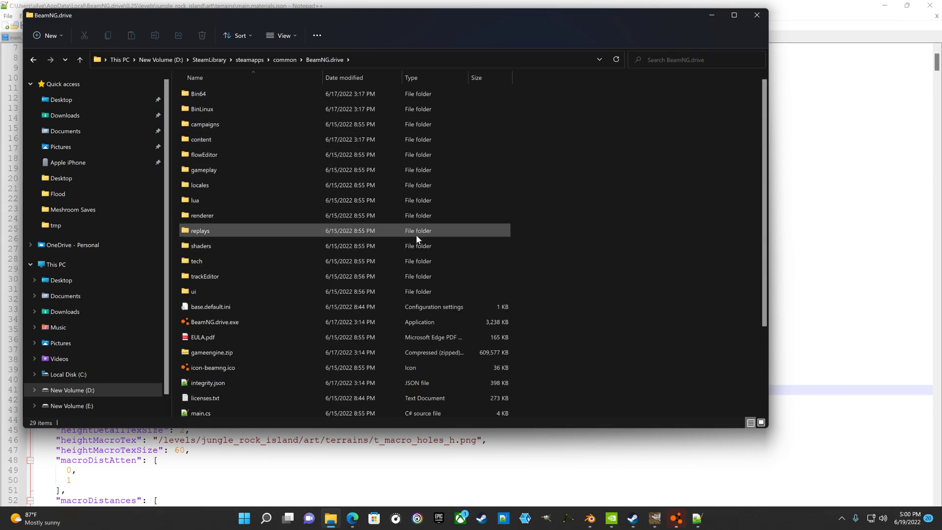
Search the BeamNG.drive install folder once more for "Ground".
click(660, 61)
text(Ground)
click(759, 60)
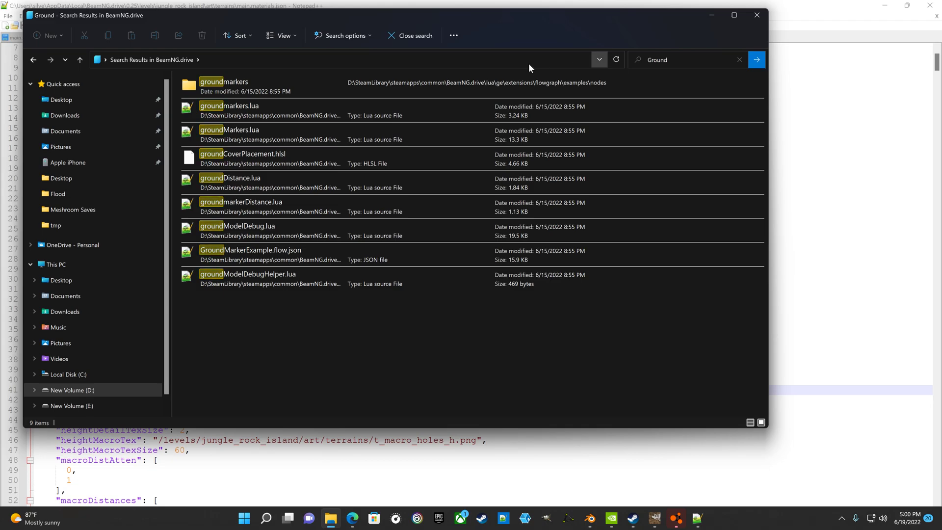
Leave the "Ground" results, skim the unfiltered subfolder list, and return to the BeamNG.drive install folder.
click(81, 59)
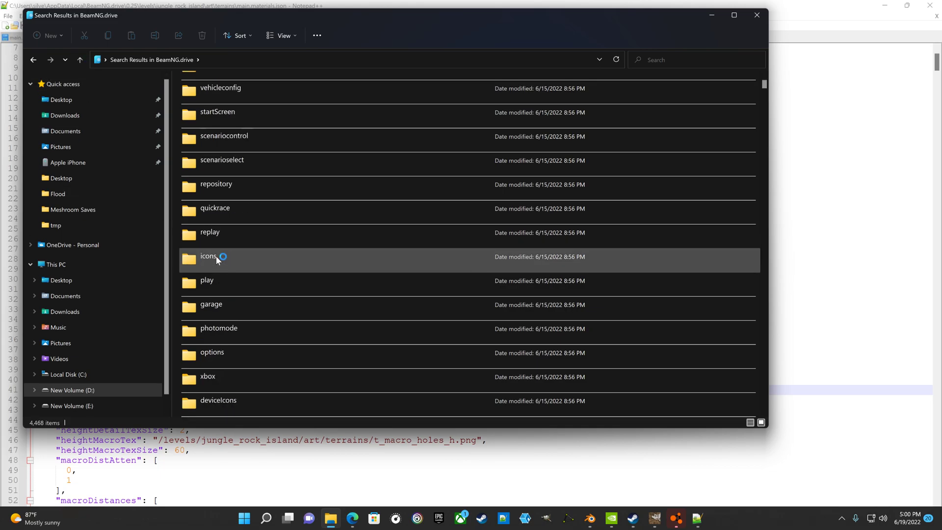
scroll(217, 259, up, 3)
scroll(242, 182, up, 3)
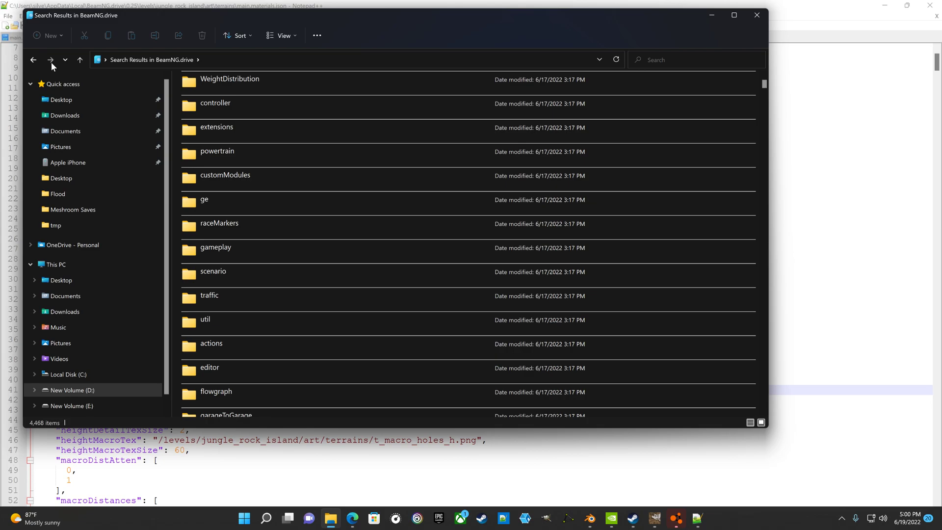
click(36, 59)
click(36, 59)
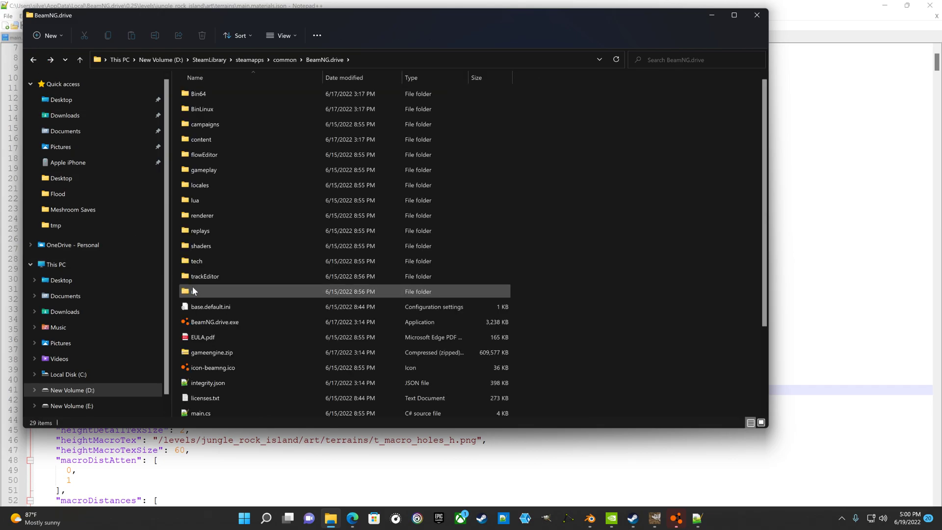
Open gameengine.zip in the BeamNG.drive install folder and search the archive for "Ground".
double_click(219, 349)
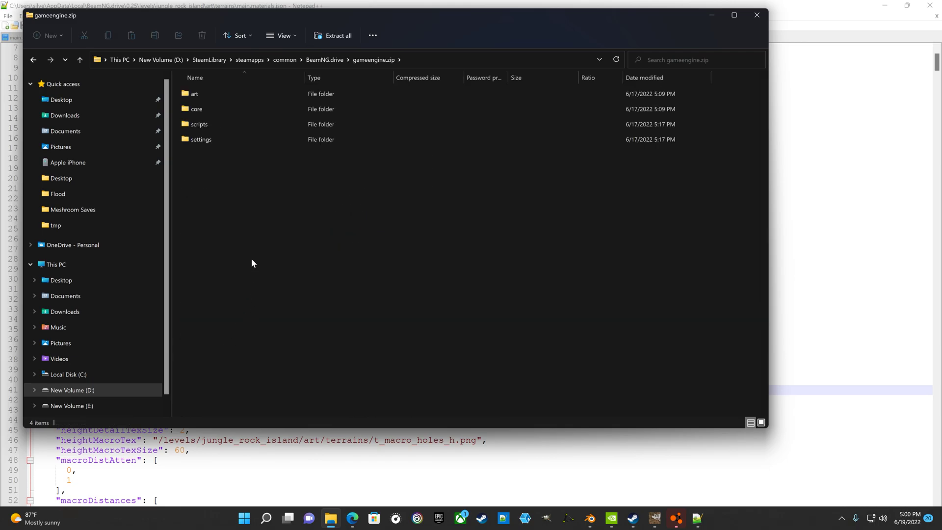
click(686, 59)
click(664, 74)
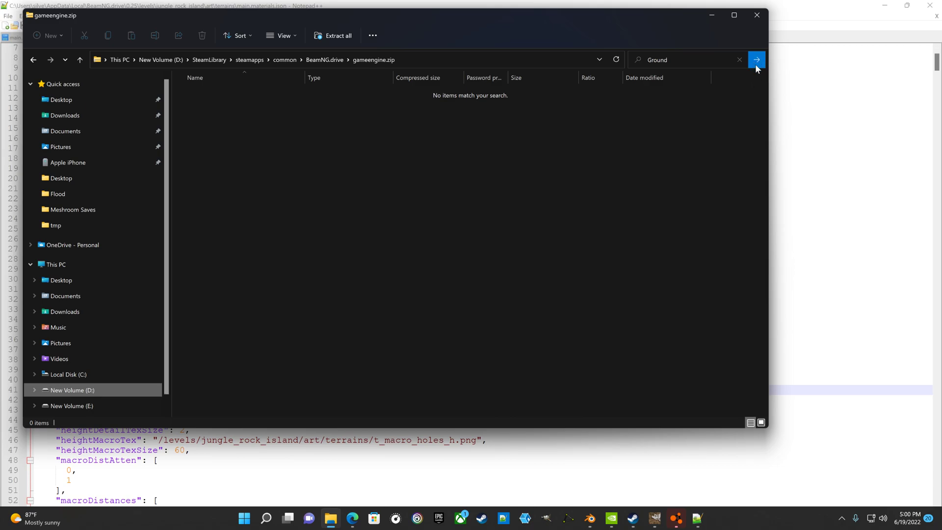
click(739, 60)
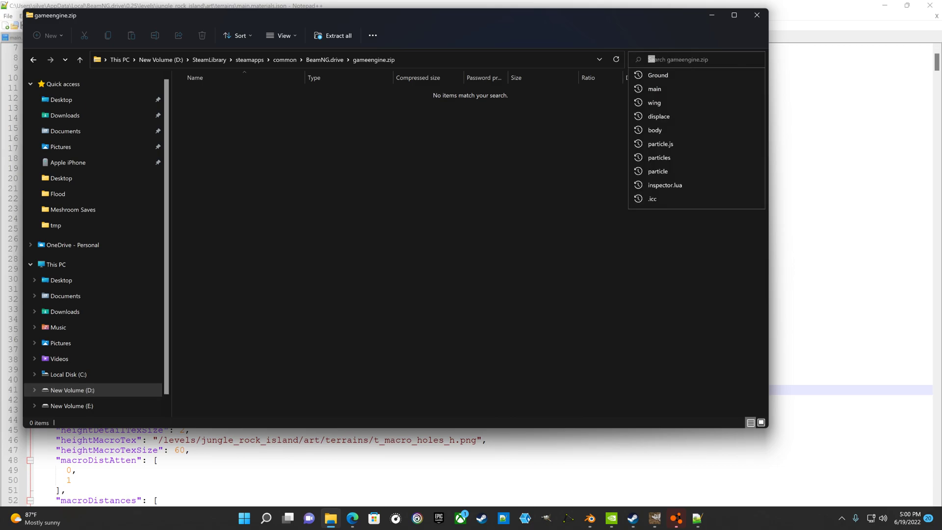
click(409, 60)
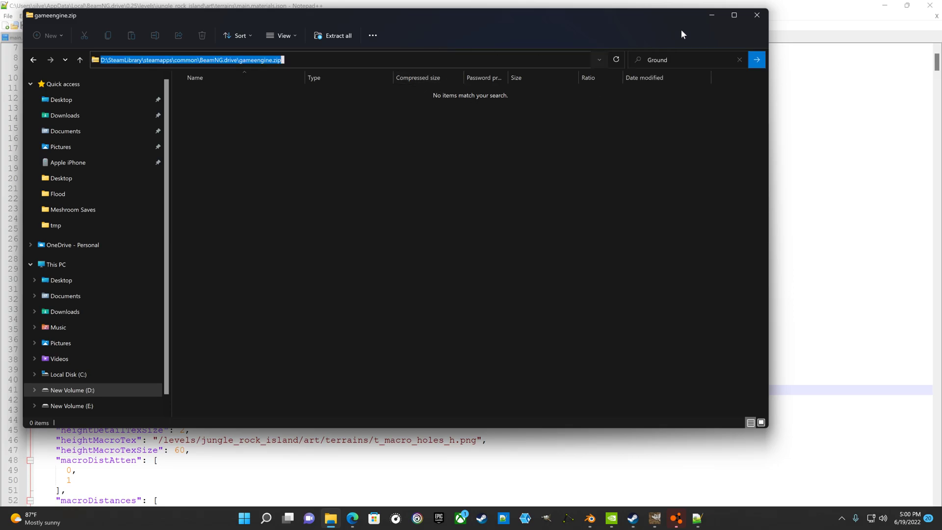
Clear the open windows off the desktop and open the levels folder inside the 0.25 user folder.
click(754, 16)
click(884, 5)
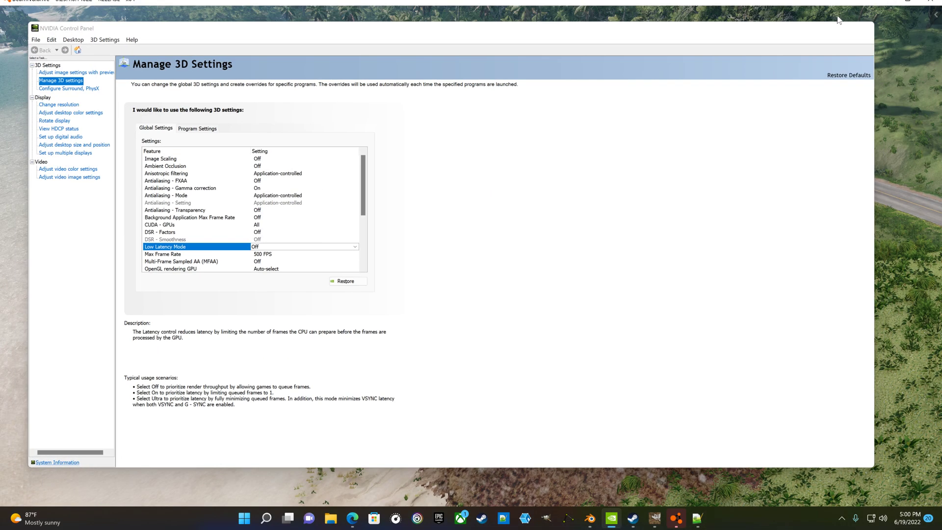
click(837, 16)
click(881, 4)
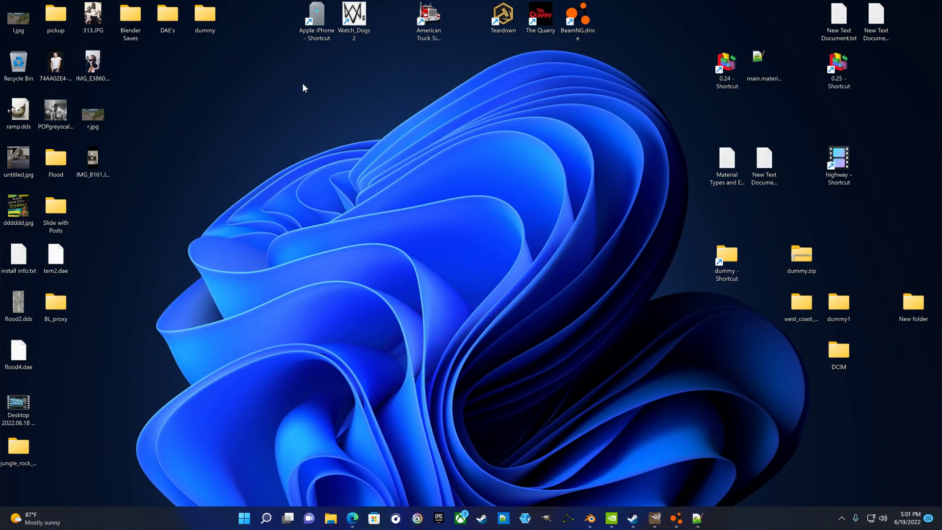
double_click(838, 64)
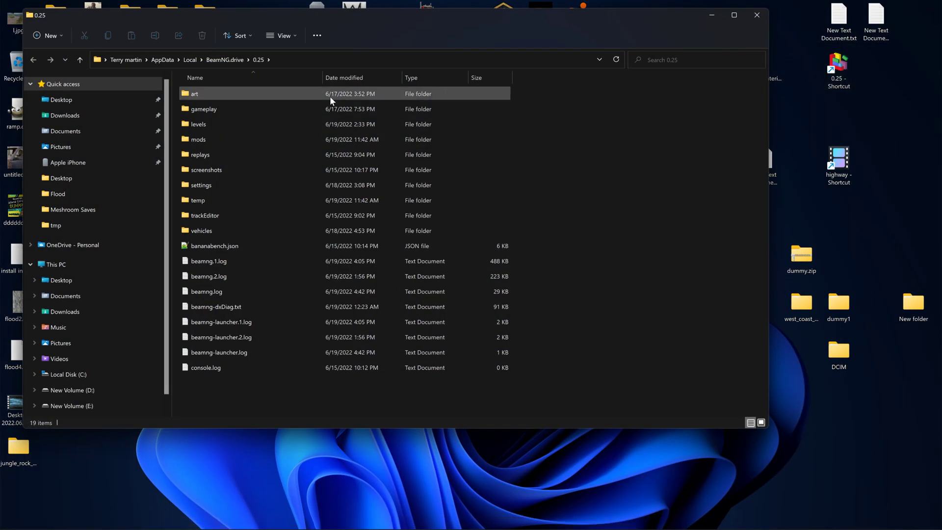
double_click(222, 124)
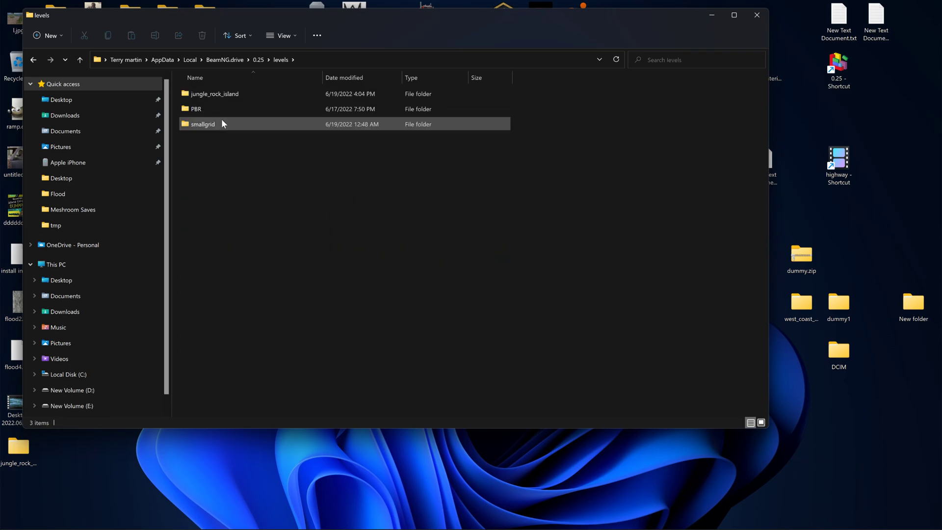
Check the art folder of the jungle_rock_island level and return to the levels folder.
double_click(210, 95)
double_click(205, 93)
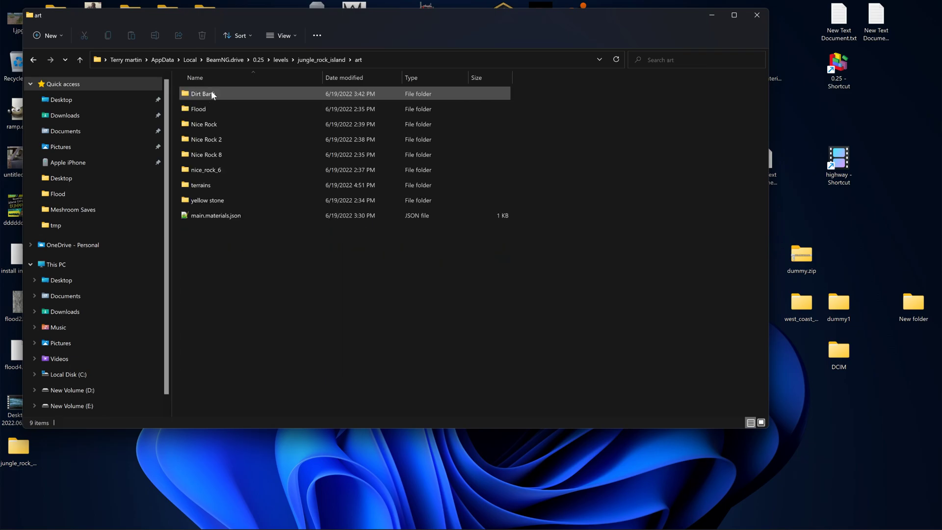
click(334, 60)
click(277, 60)
Open Snow2.json from the groundmodels folder of the PBR level.
double_click(199, 109)
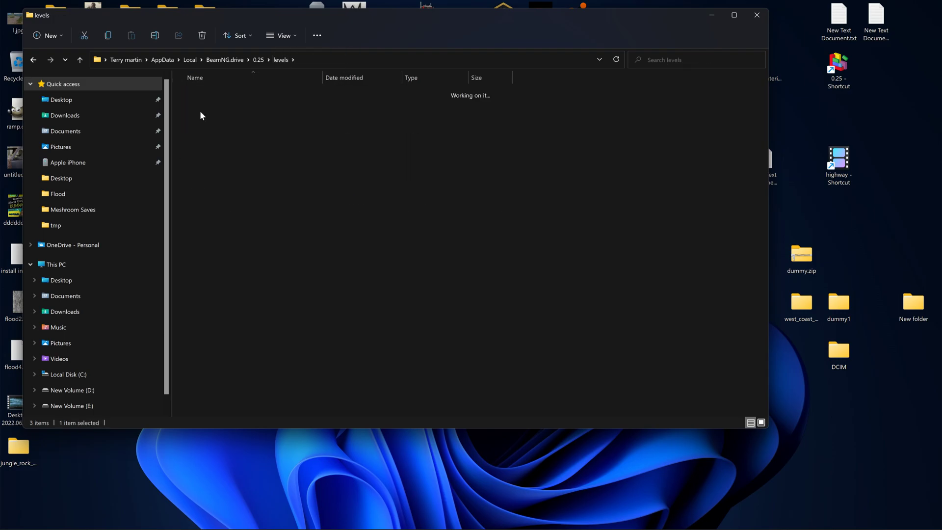
double_click(202, 139)
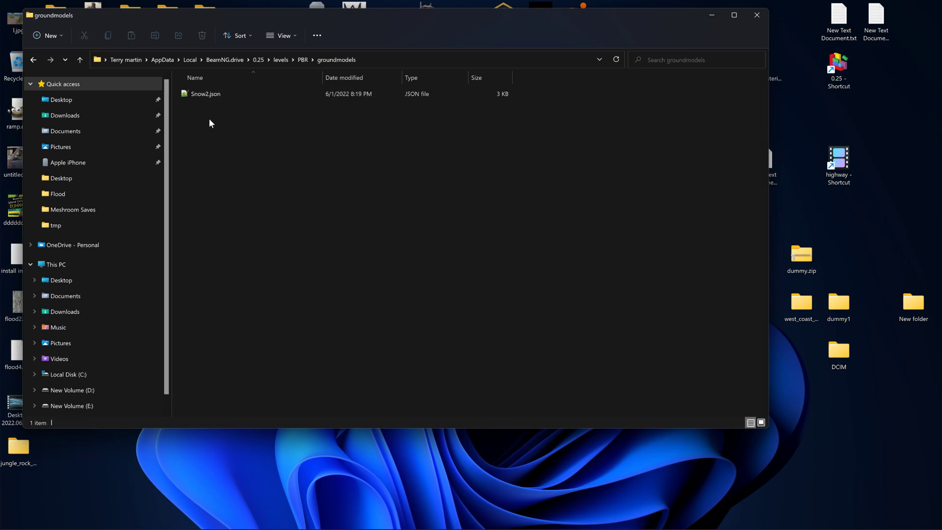
click(215, 97)
double_click(207, 96)
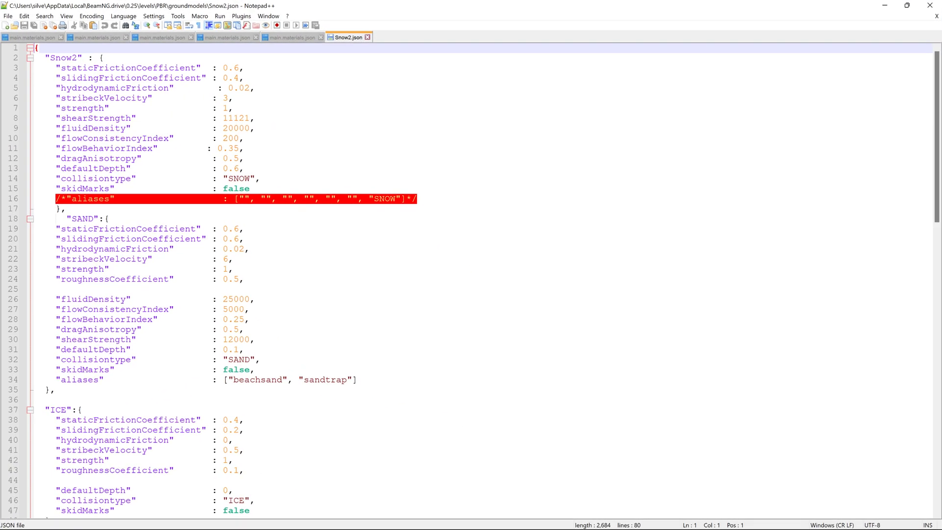
Go through the ground model definitions in Snow2.json, highlighting the names Snow2, ICE, FRICTIONLESS and SNOW.
double_click(66, 58)
scroll(66, 58, down, 3)
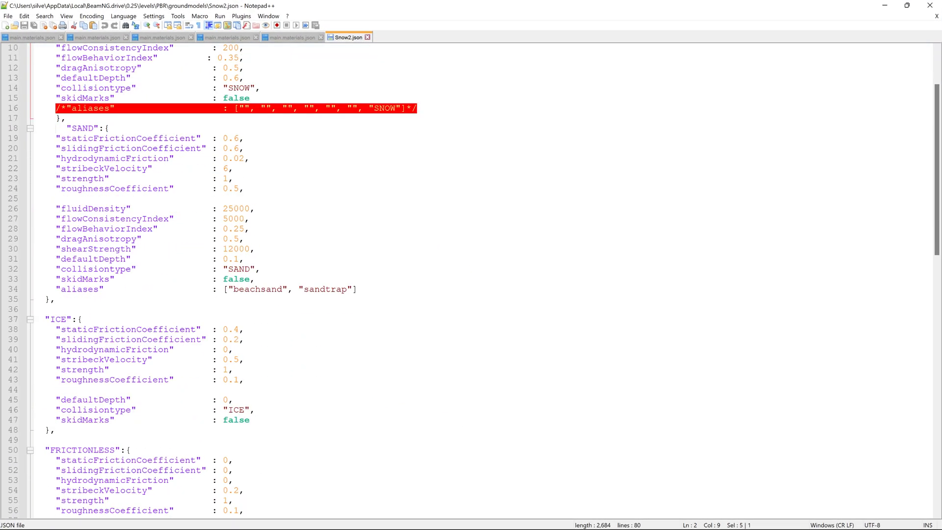
double_click(58, 319)
scroll(58, 319, down, 4)
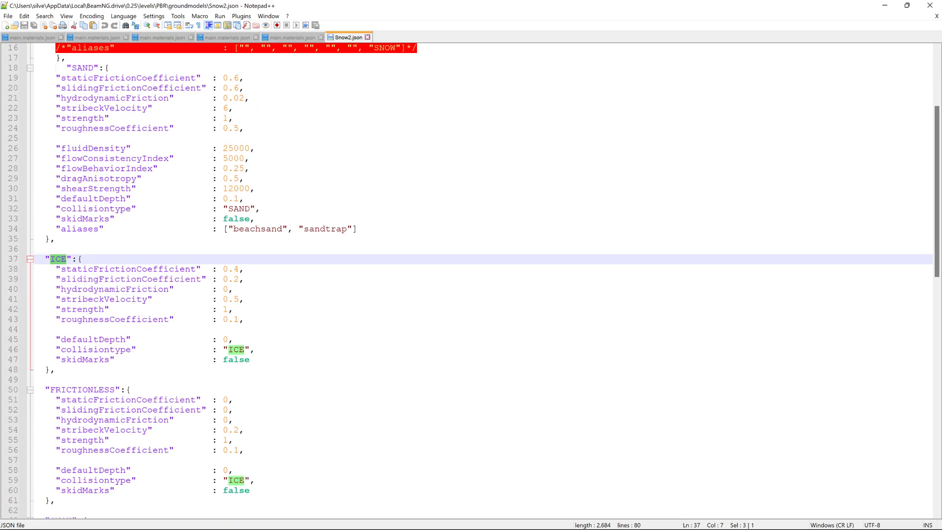
drag(50, 330, 116, 329)
scroll(116, 330, down, 5)
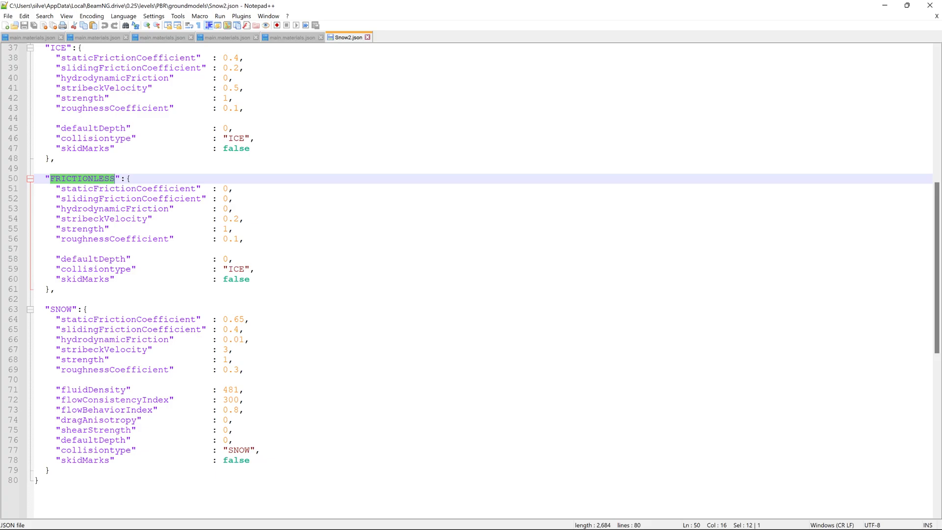
drag(50, 310, 55, 310)
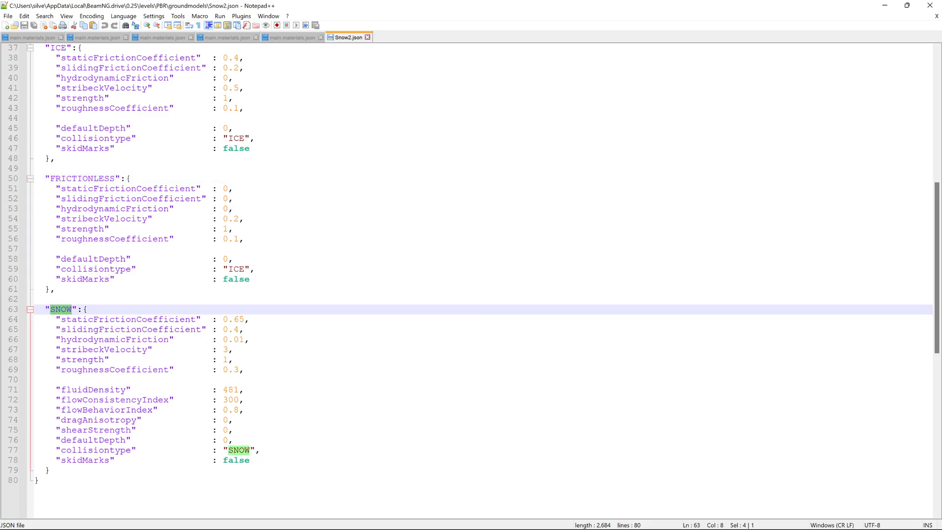
Return to the first definition in Snow2.json, select the name Snow2, and minimize the text editor to the groundmodels folder.
scroll(471, 280, down, 3)
scroll(471, 280, up, 15)
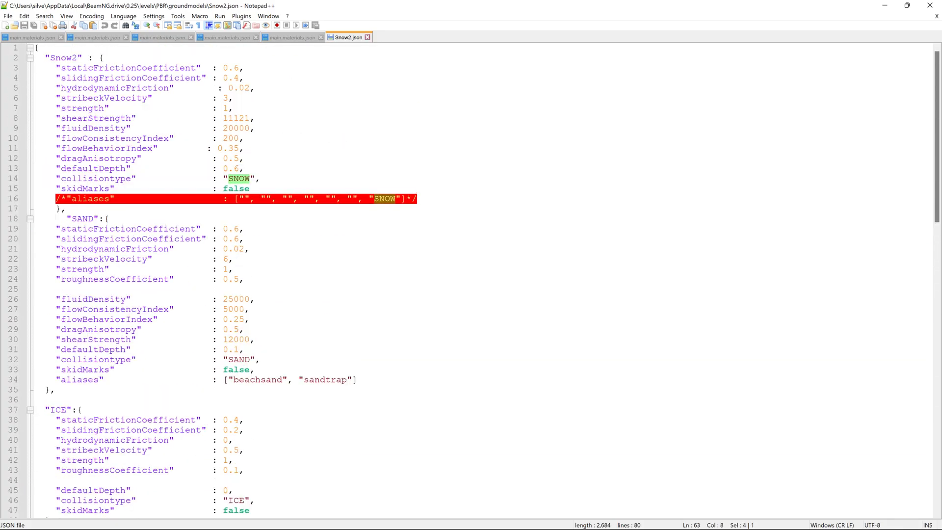
drag(50, 57, 60, 58)
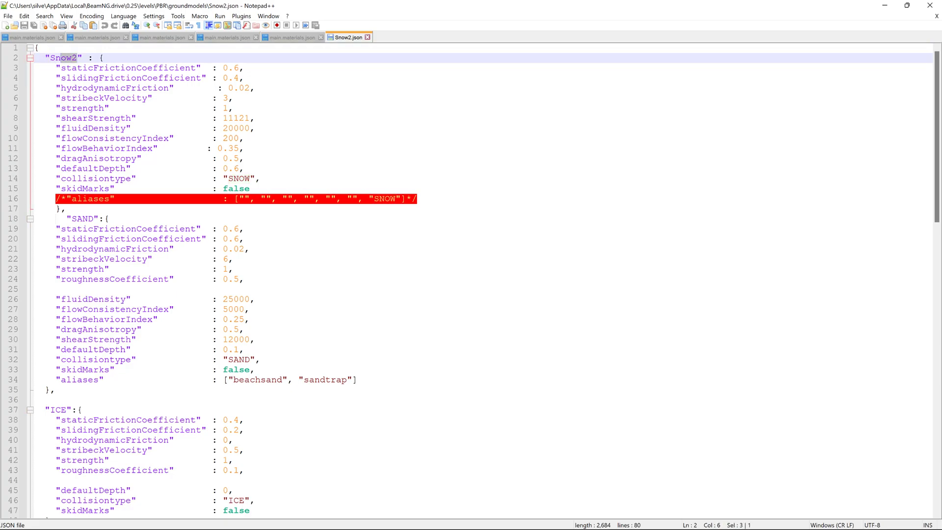
click(885, 8)
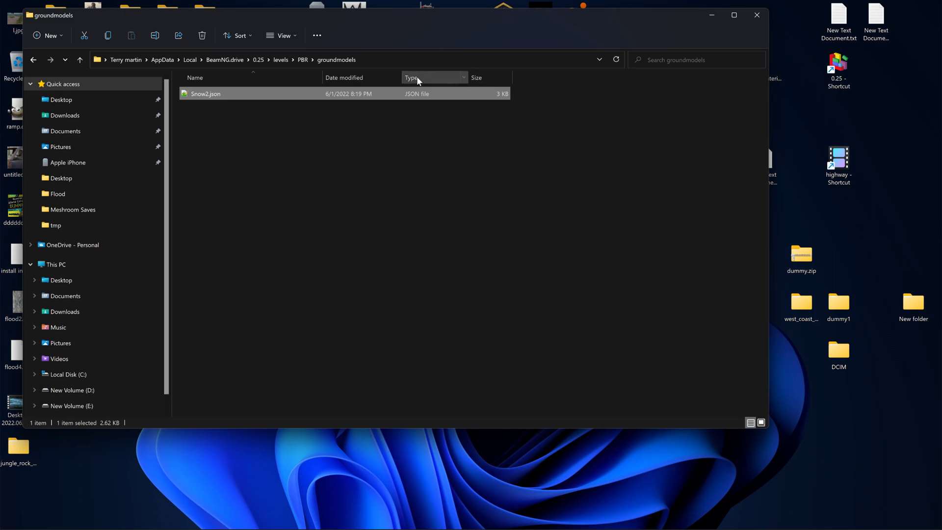
mouse_move(410, 528)
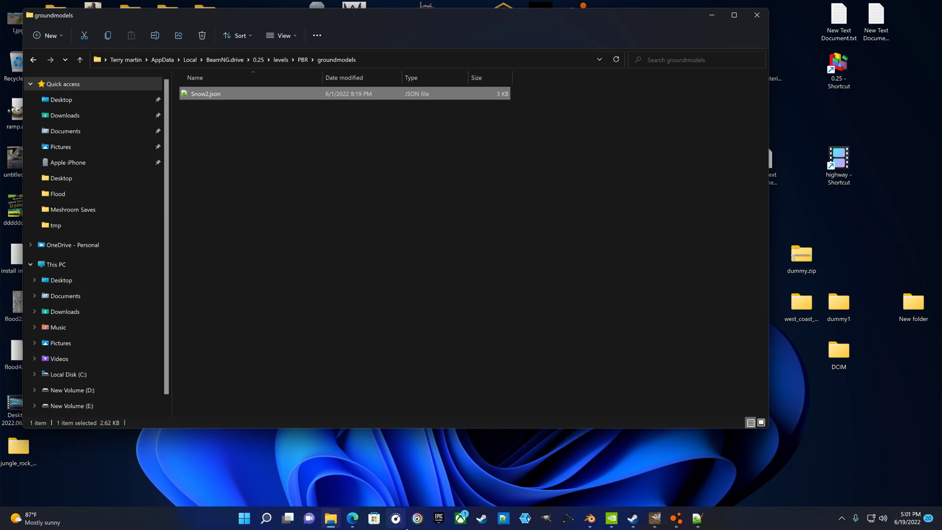